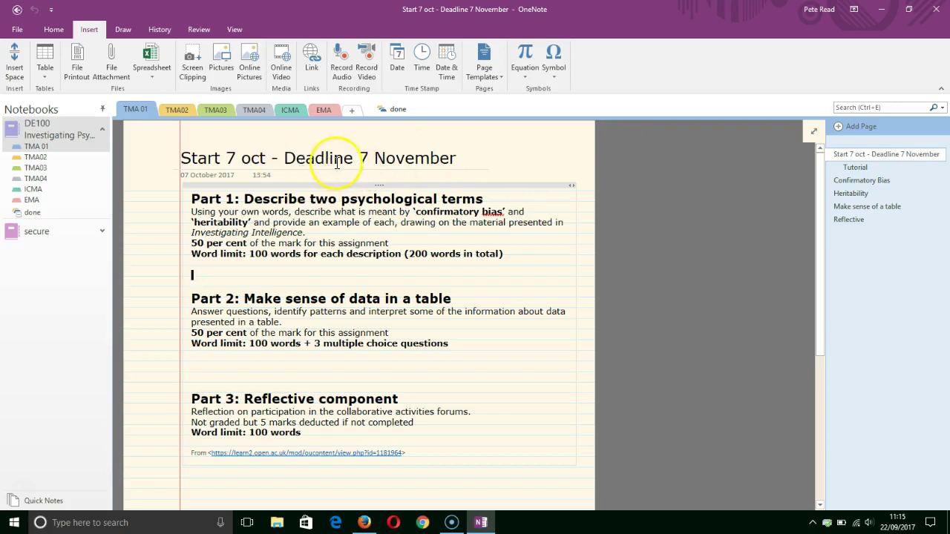
- Look through the Tutorial, Confirmatory Bias, Heritability, Make sense of a table and Reflective pages of the TMA 01 section
{"action": "left_click", "coordinate": [859, 168]}
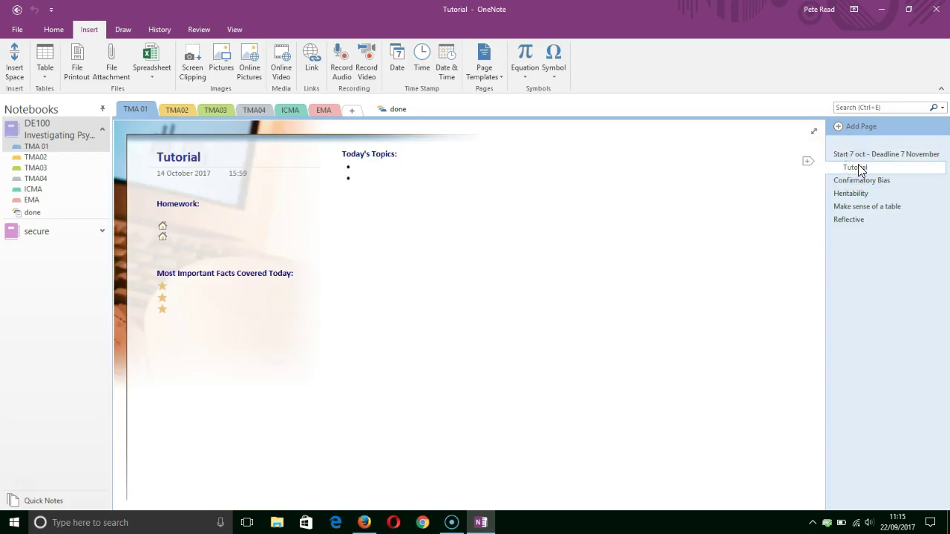
{"action": "left_click", "coordinate": [872, 182]}
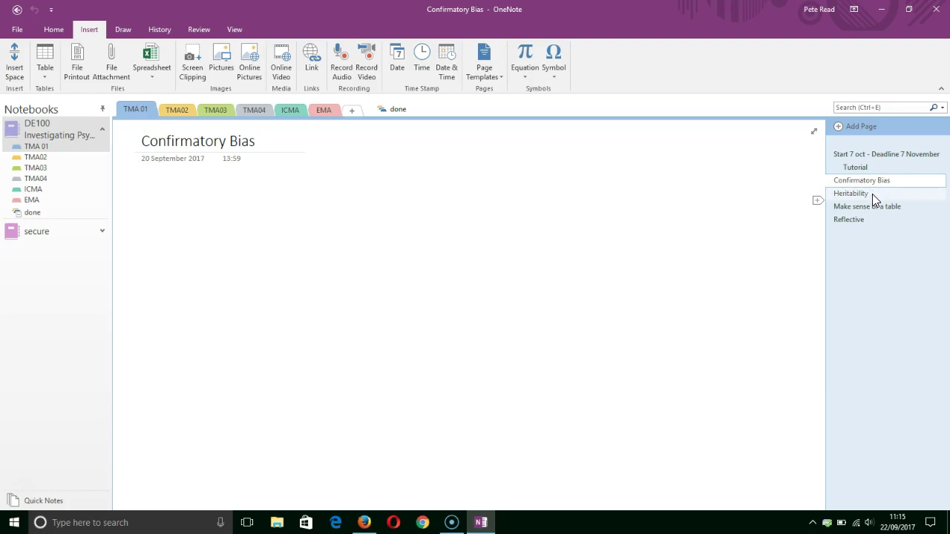
{"action": "left_click", "coordinate": [873, 194]}
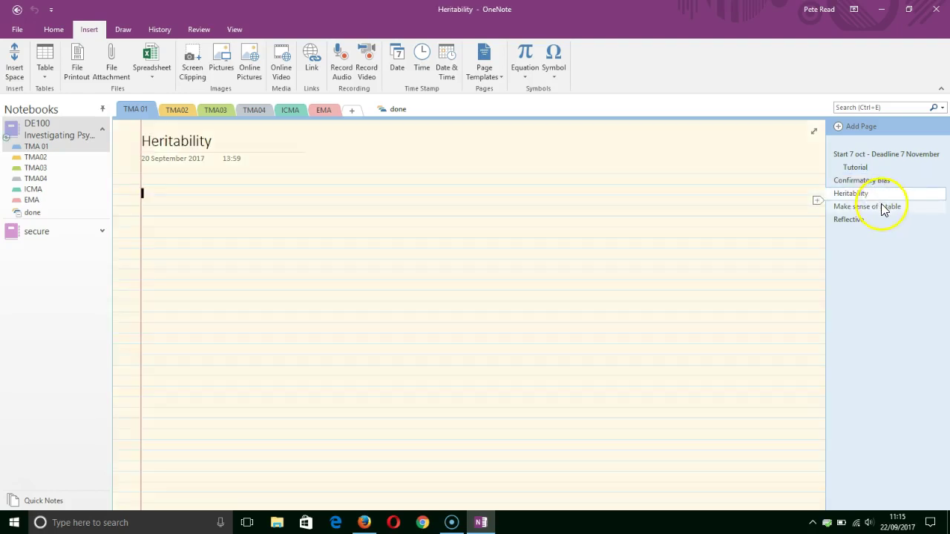
{"action": "left_click", "coordinate": [881, 206]}
{"action": "left_click", "coordinate": [859, 220]}
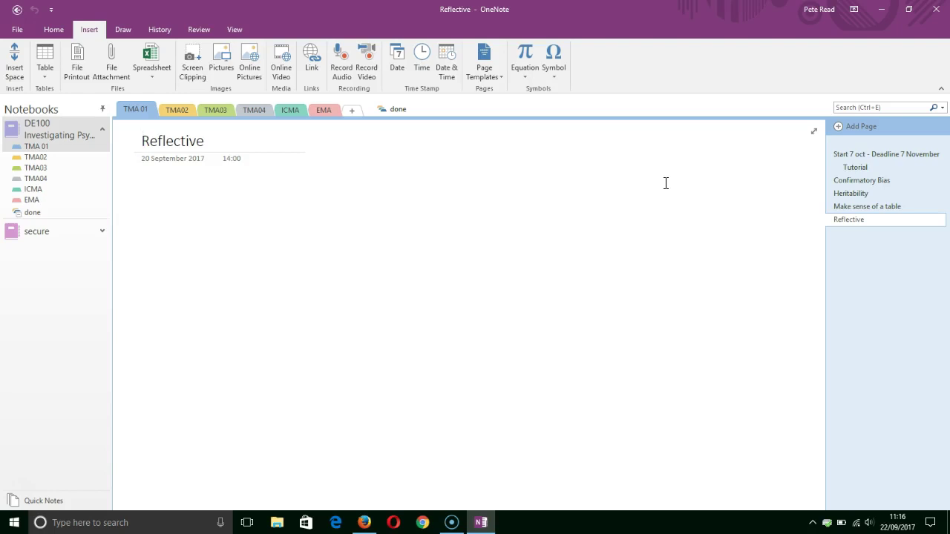
- Create a new notebook named "test notes" in the OneDrive - my.open.ac.uk folder without sharing it
{"action": "left_click", "coordinate": [18, 31]}
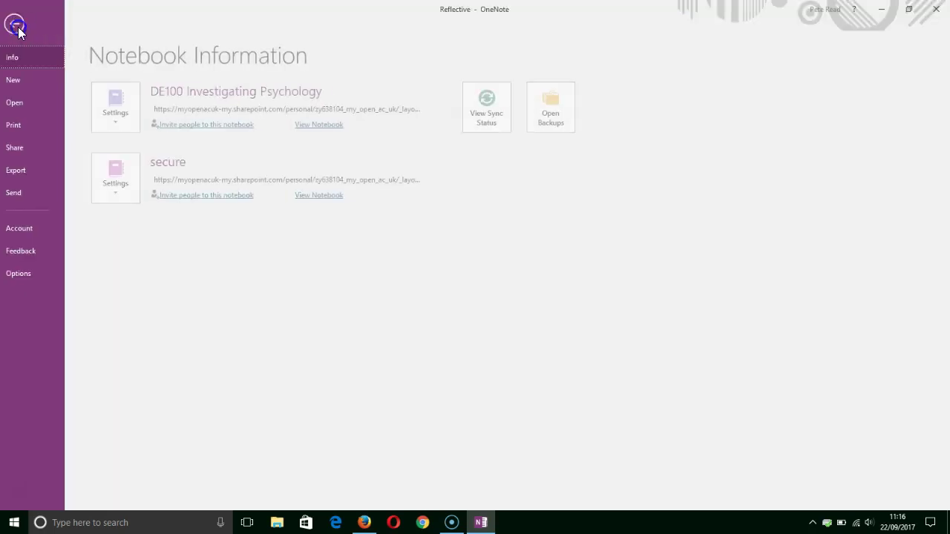
{"action": "left_click", "coordinate": [34, 79]}
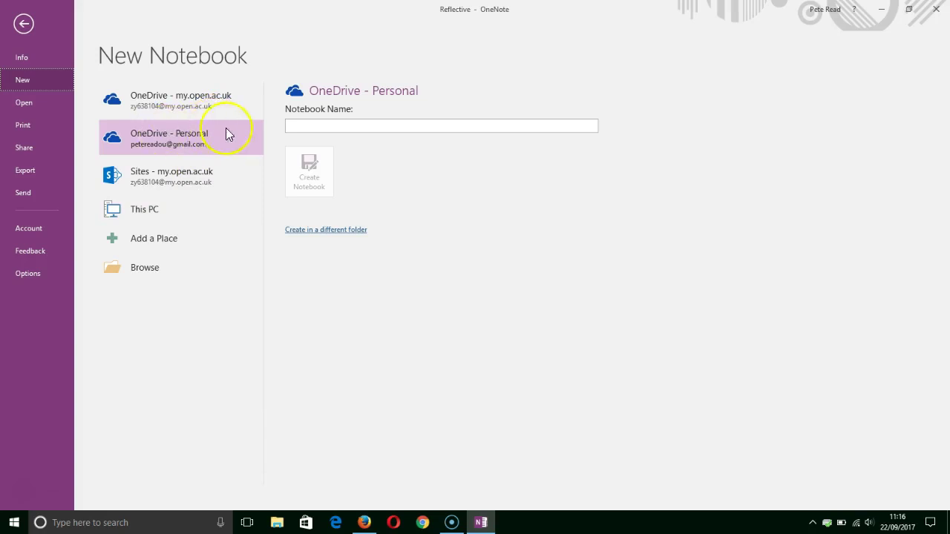
{"action": "left_click", "coordinate": [299, 125]}
{"action": "left_click", "coordinate": [186, 101]}
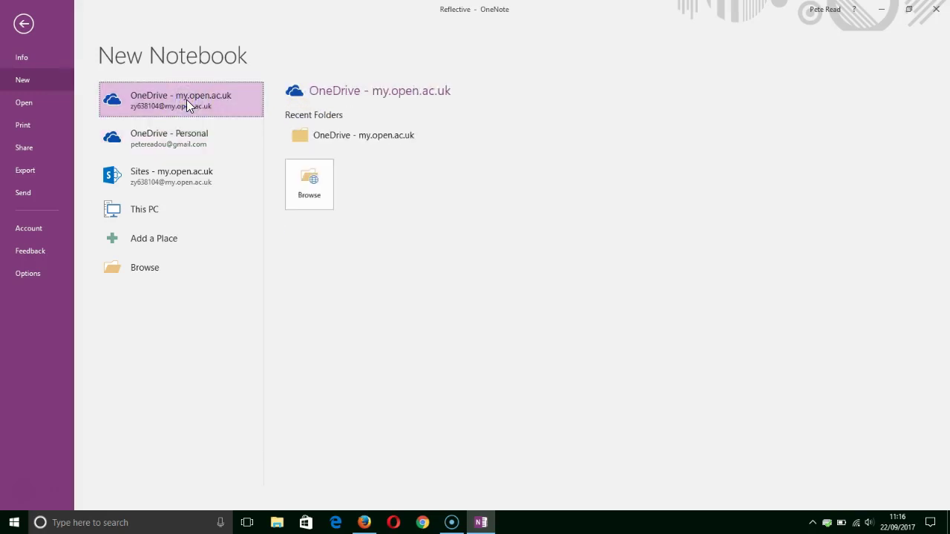
{"action": "left_click", "coordinate": [310, 139]}
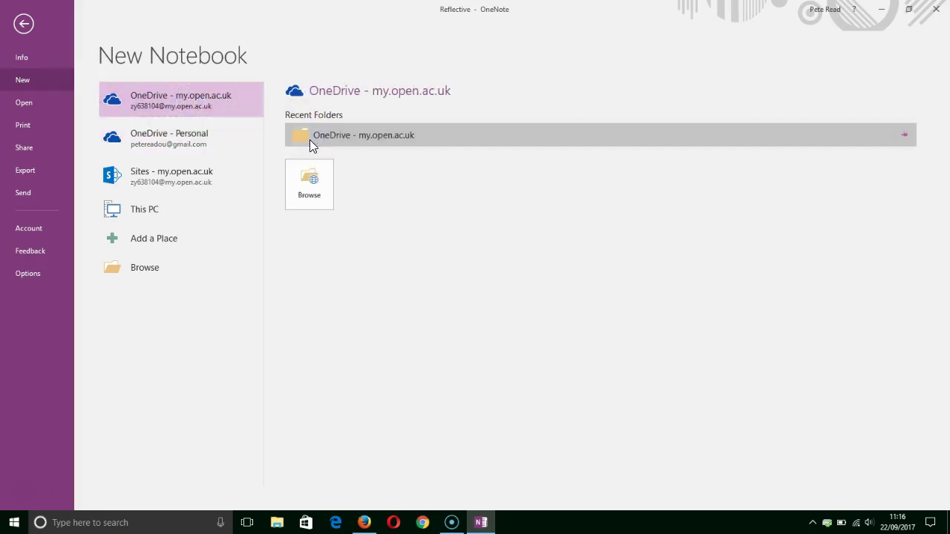
{"action": "left_click", "coordinate": [174, 225]}
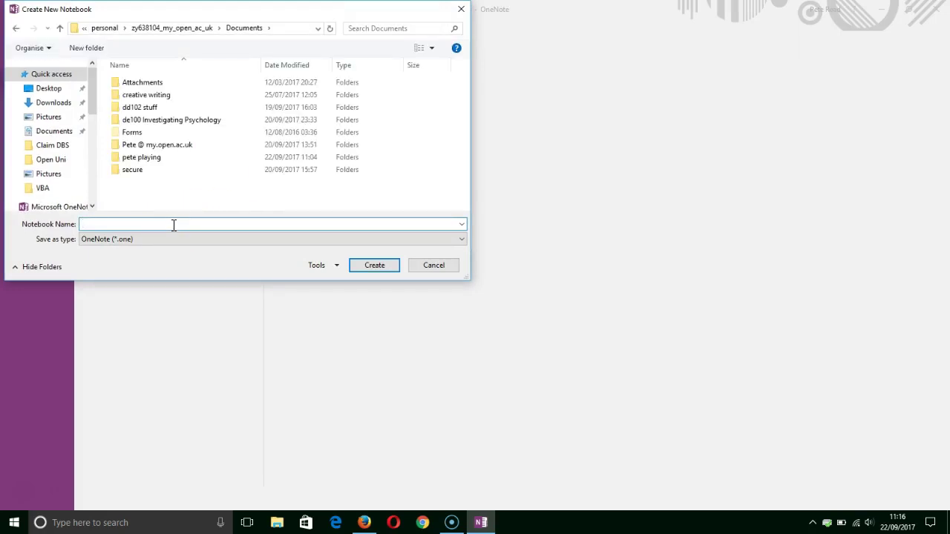
{"action": "type", "text": "test notes"}
{"action": "left_click", "coordinate": [366, 267]}
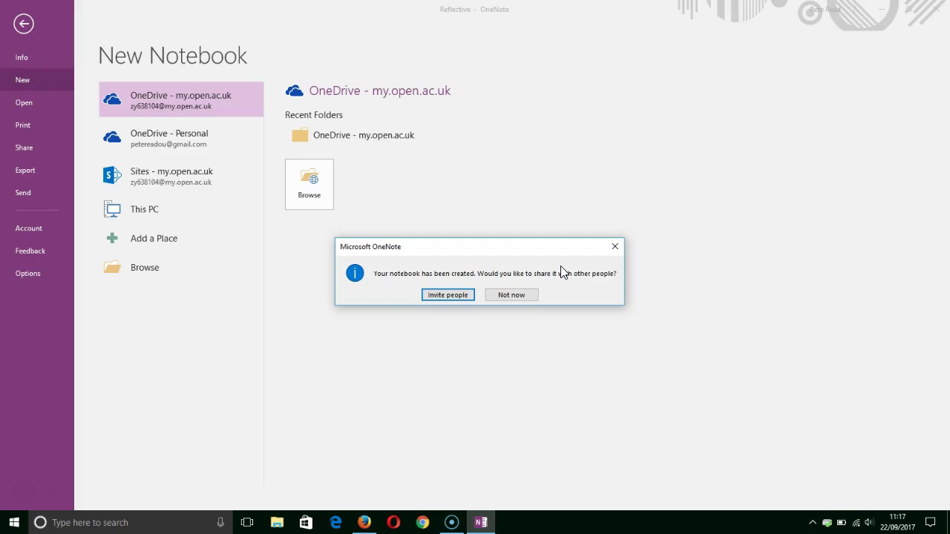
{"action": "left_click", "coordinate": [515, 296]}
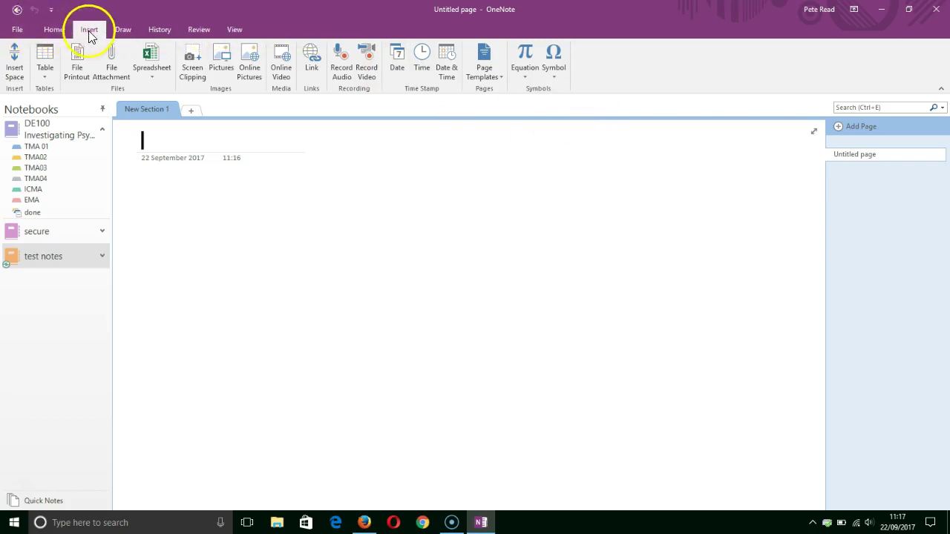
{"action": "left_click", "coordinate": [55, 29]}
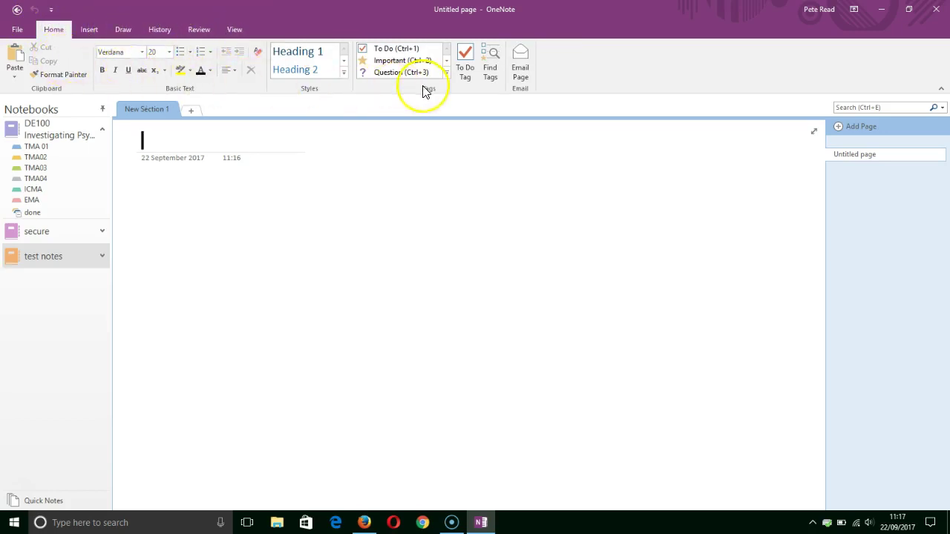
{"action": "left_click", "coordinate": [90, 29]}
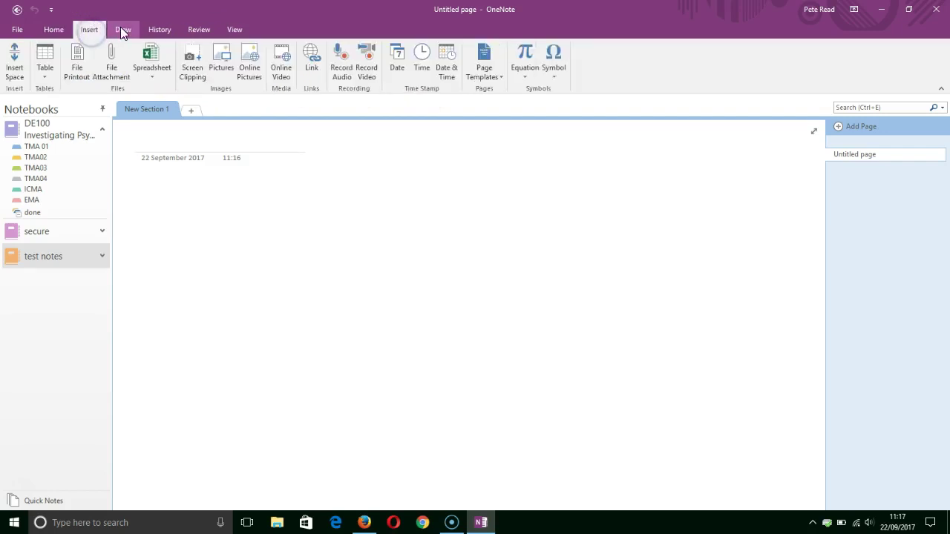
{"action": "left_click", "coordinate": [121, 28]}
{"action": "left_click", "coordinate": [154, 32]}
{"action": "left_click", "coordinate": [56, 28]}
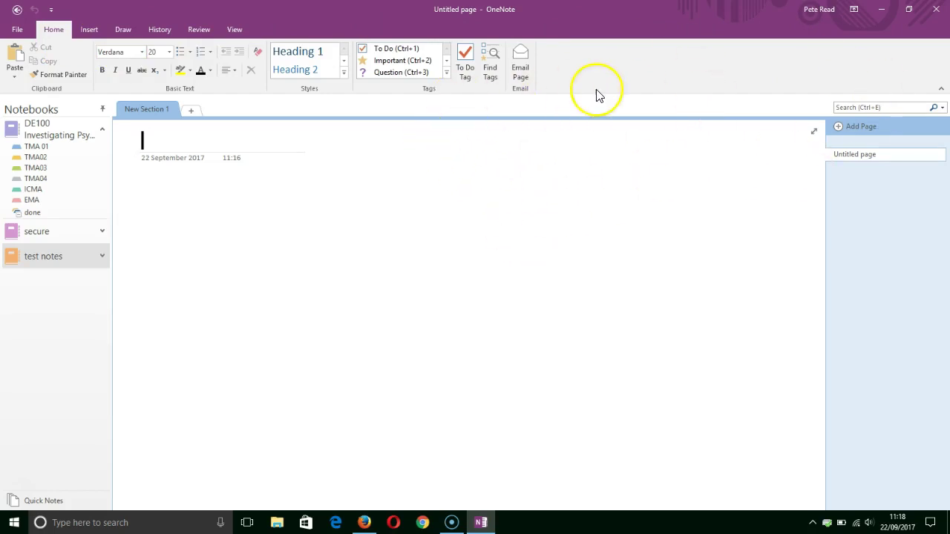
- Reduce the ribbon to tabs only, and restore it to showing tabs and commands all the time
{"action": "left_click", "coordinate": [855, 10]}
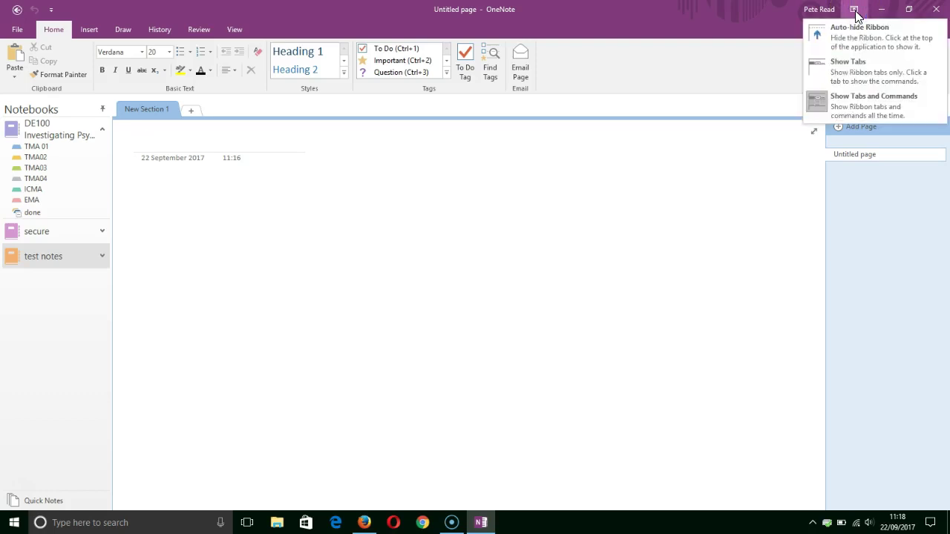
{"action": "left_click", "coordinate": [863, 67]}
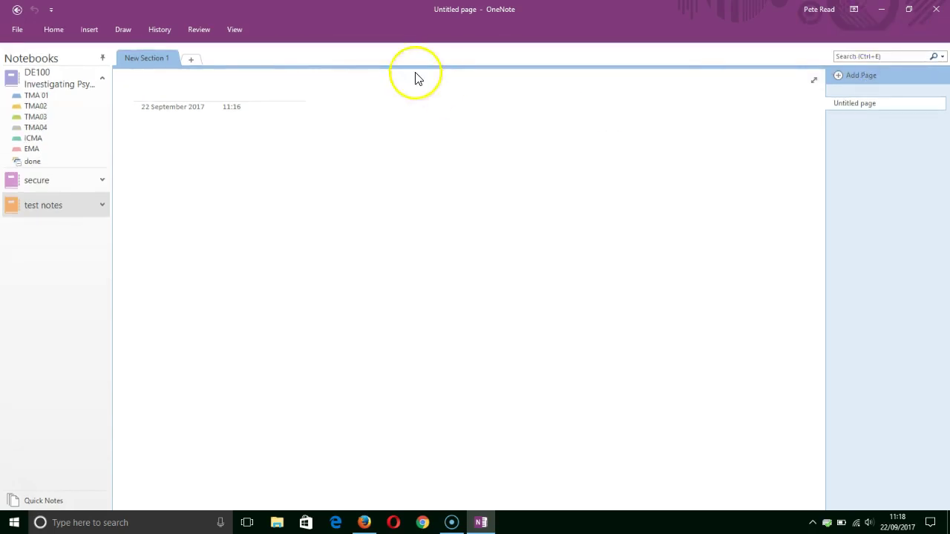
{"action": "left_click", "coordinate": [53, 28]}
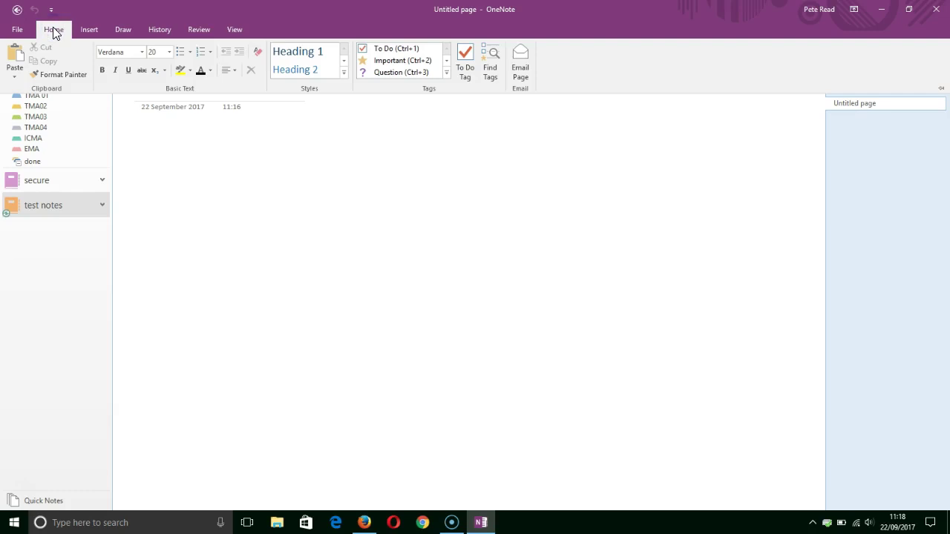
{"action": "left_click", "coordinate": [854, 10]}
{"action": "left_click", "coordinate": [859, 106]}
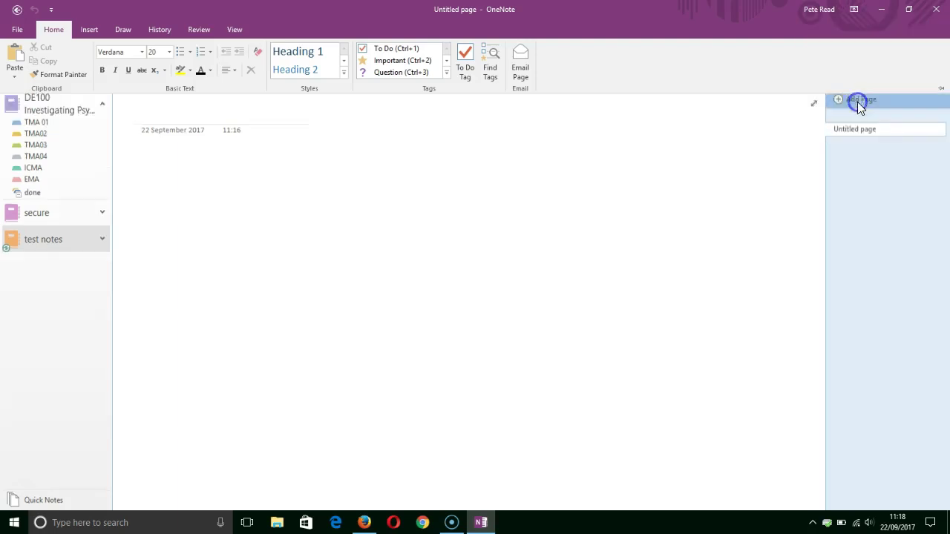
{"action": "left_click", "coordinate": [84, 31]}
{"action": "left_click", "coordinate": [55, 29]}
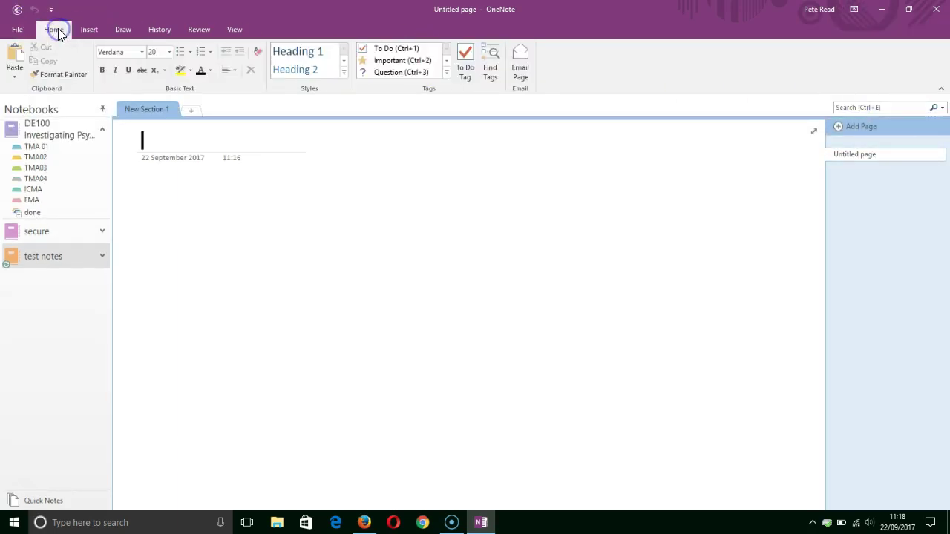
- Unpin the list of notebooks, and pin it open again from the notebook drop-down
{"action": "left_click", "coordinate": [102, 112]}
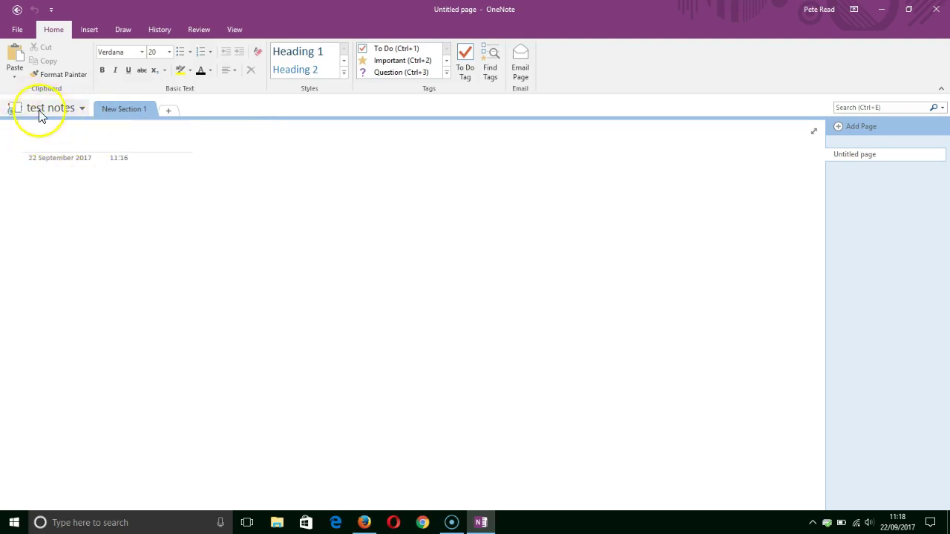
{"action": "left_click", "coordinate": [80, 108]}
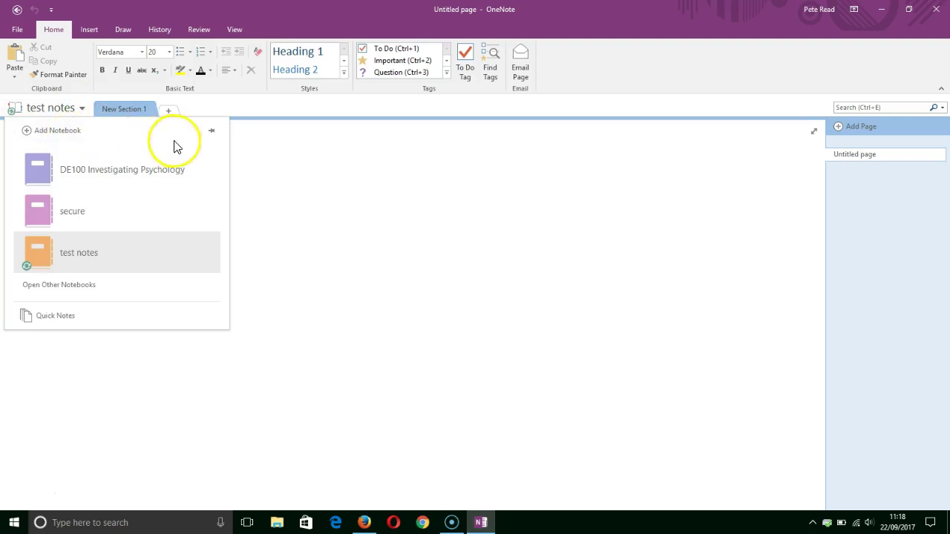
{"action": "left_click", "coordinate": [212, 132]}
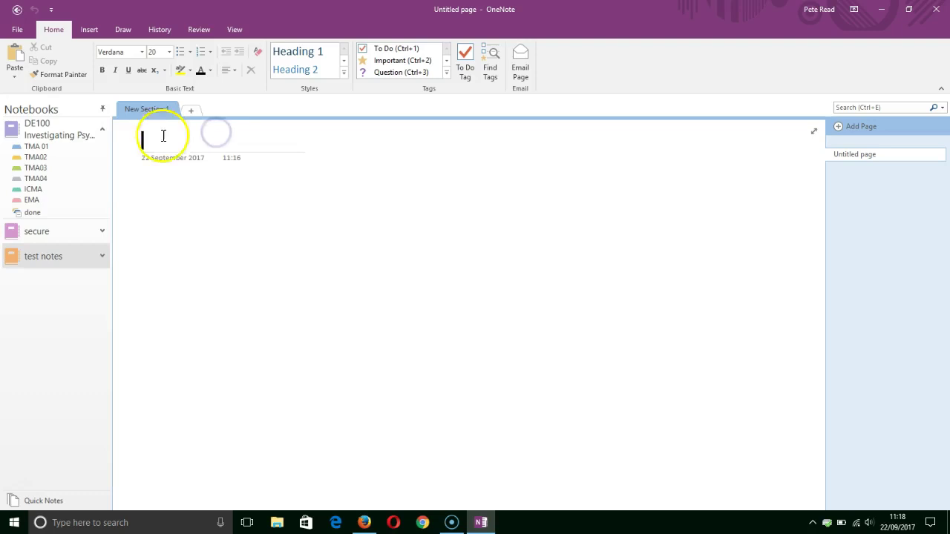
- Move the test notes notebook above DE100 Investigating Psychology and rename its first section TMA01
{"action": "left_click", "coordinate": [62, 256]}
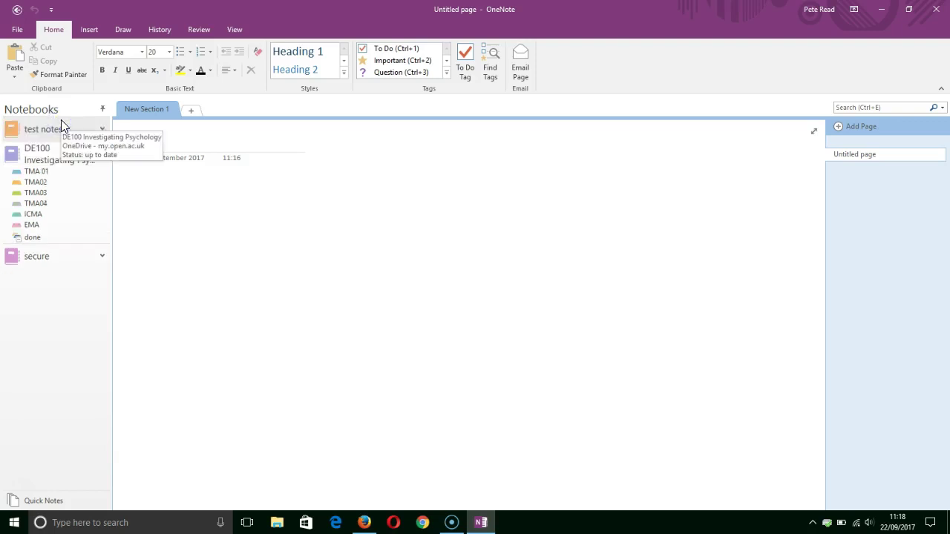
{"action": "double_click", "coordinate": [143, 108]}
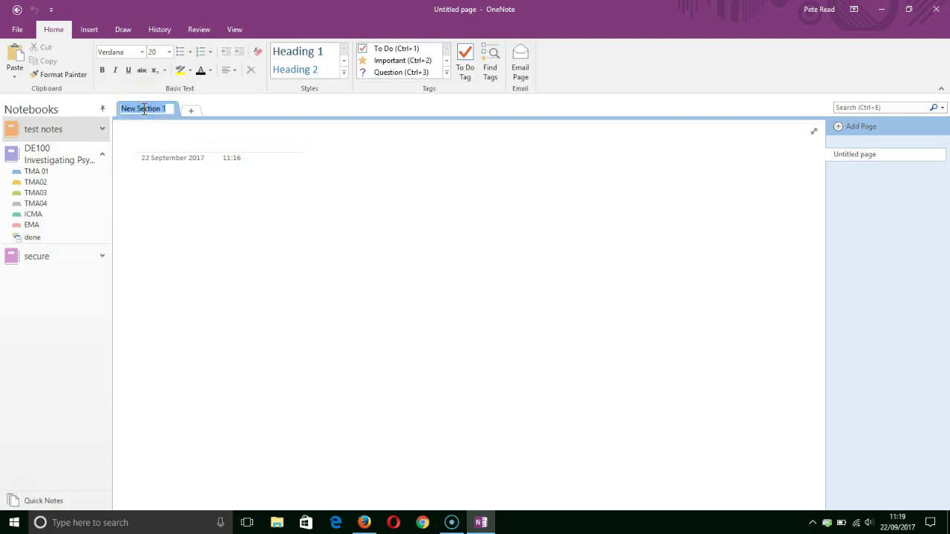
{"action": "type", "text": "TMA01"}
- Add three more sections to the test notes notebook, named TMA02, TMA03 and TMA04
{"action": "left_click", "coordinate": [192, 110]}
{"action": "type", "text": "TMA02"}
{"action": "left_click", "coordinate": [229, 110]}
{"action": "type", "text": "TMA"}
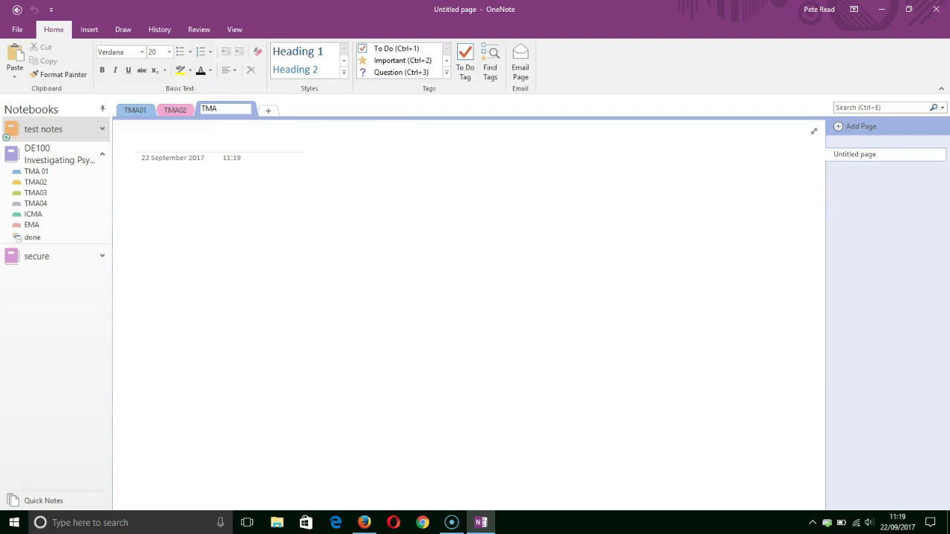
{"action": "left_click", "coordinate": [268, 110]}
{"action": "type", "text": "TMA04"}
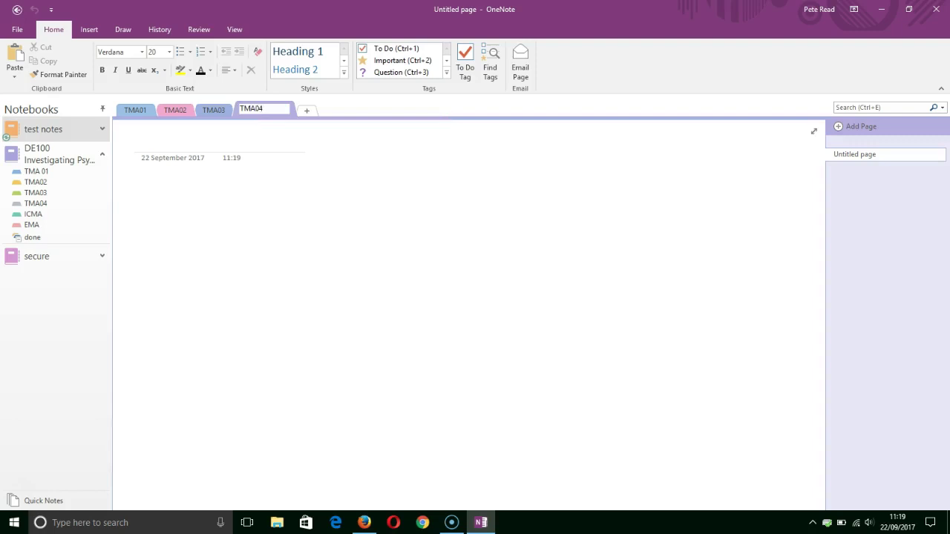
- Title the untitled page in the TMA01 section "Start 7 Oct end 7th November"
{"action": "left_click", "coordinate": [141, 109]}
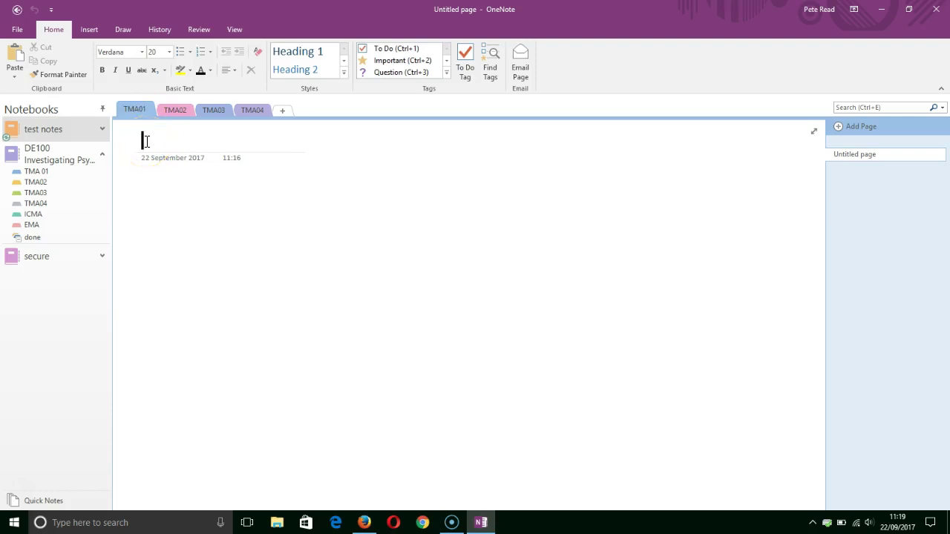
{"action": "type", "text": "Start 7 Oct "}
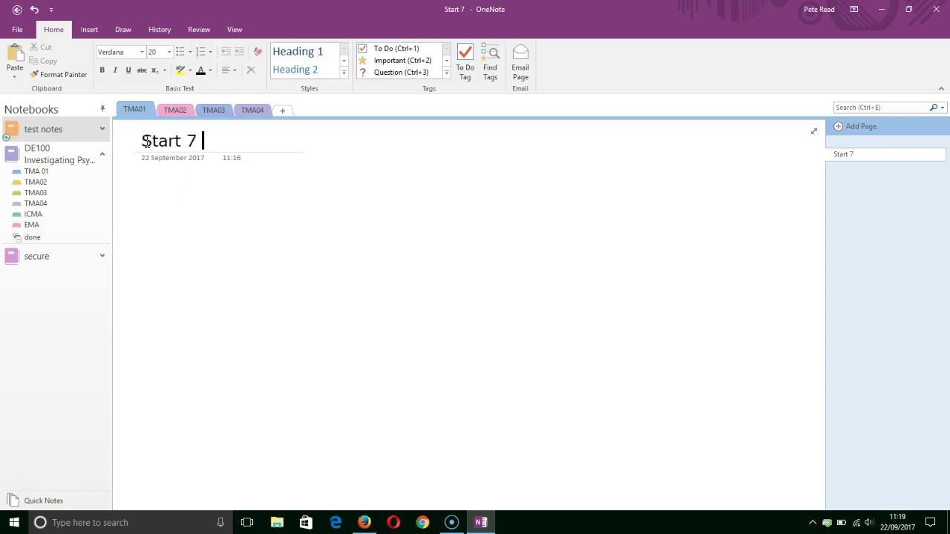
{"action": "type", "text": "e"}
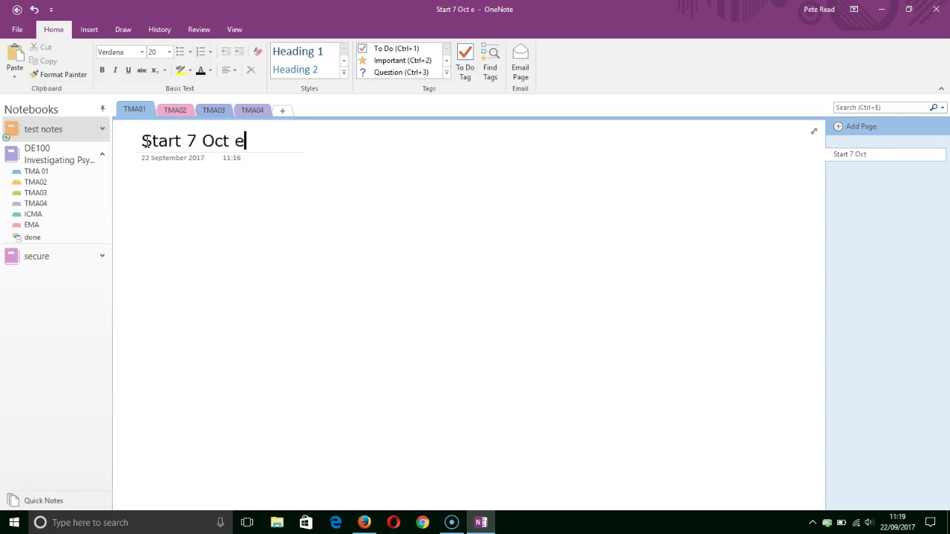
{"action": "type", "text": "nd 7th |No"}
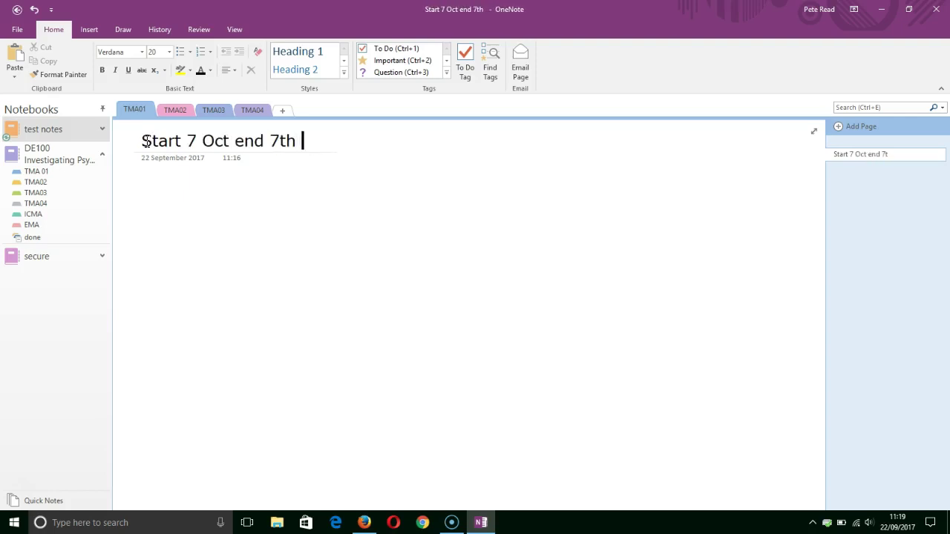
{"action": "key", "text": "BackSpace"}
{"action": "key", "text": "BackSpace"}
{"action": "key", "text": "BackSpace"}
{"action": "type", "text": "Nove"}
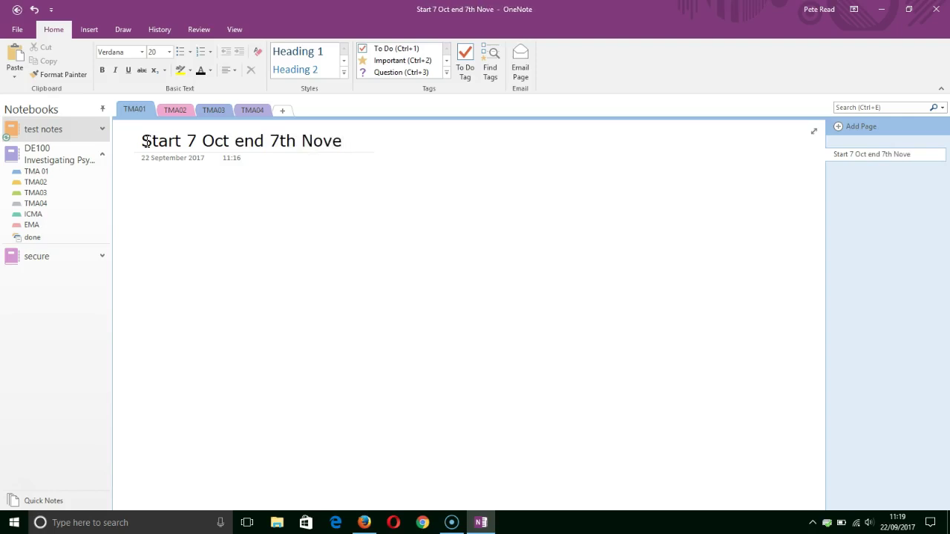
{"action": "type", "text": "mber"}
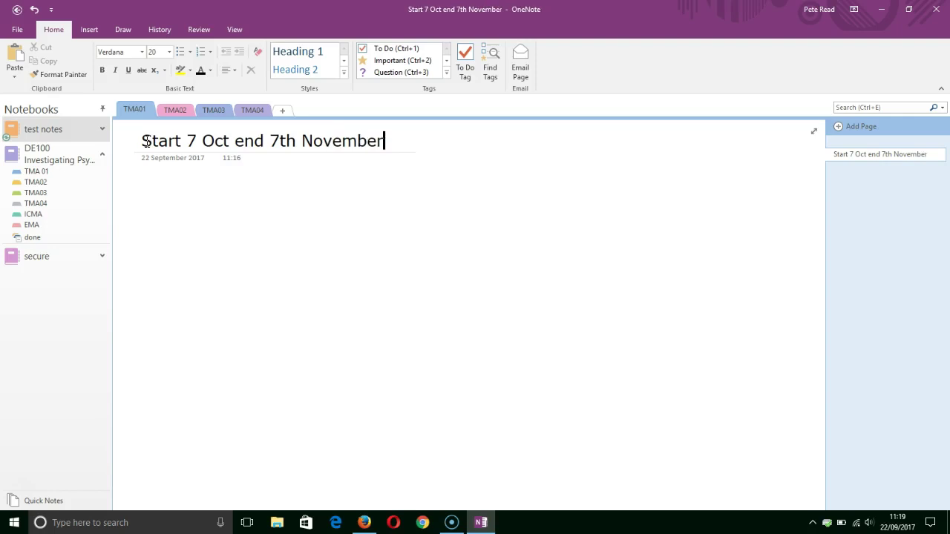
{"action": "key", "text": "Return"}
- Set the date of the "Start 7 Oct end 7th November" page to 7 October 2017
{"action": "left_click", "coordinate": [148, 158]}
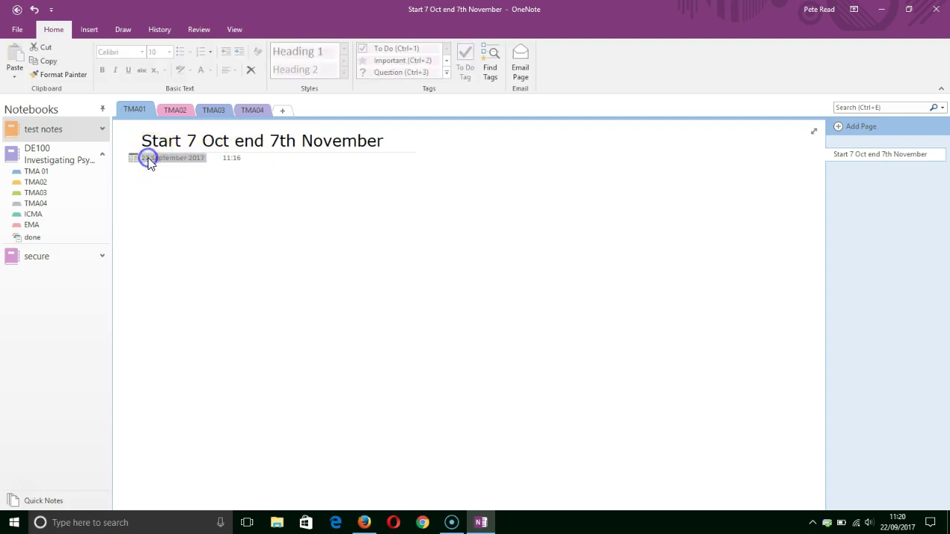
{"action": "left_click", "coordinate": [135, 159]}
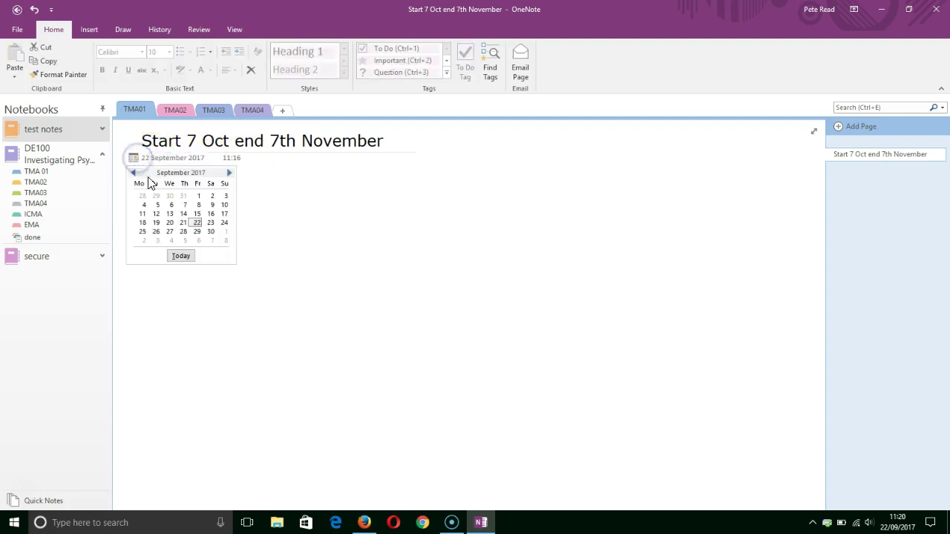
{"action": "left_click", "coordinate": [228, 174]}
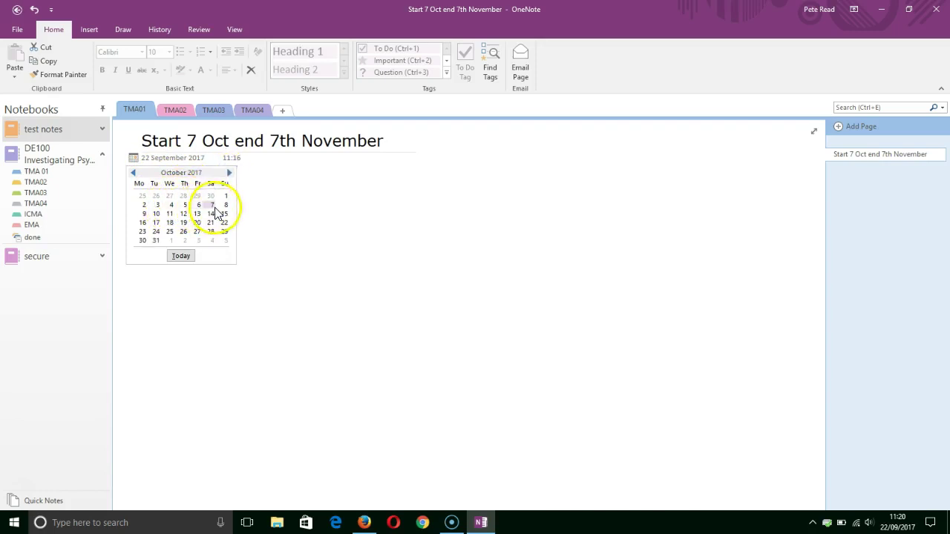
{"action": "left_click", "coordinate": [211, 205]}
{"action": "left_click", "coordinate": [165, 186]}
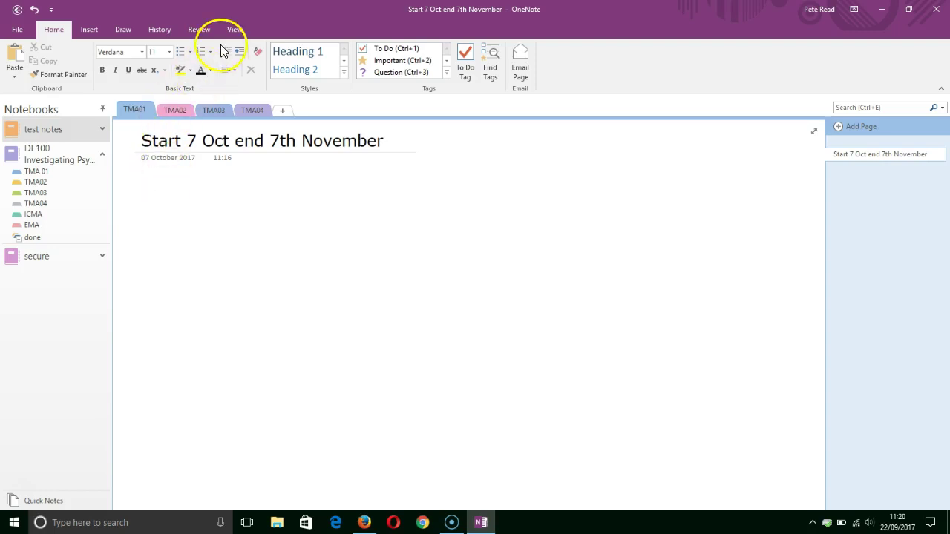
- Apply the most widely spaced rule lines to the "Start 7 Oct end 7th November" page
{"action": "left_click", "coordinate": [233, 29]}
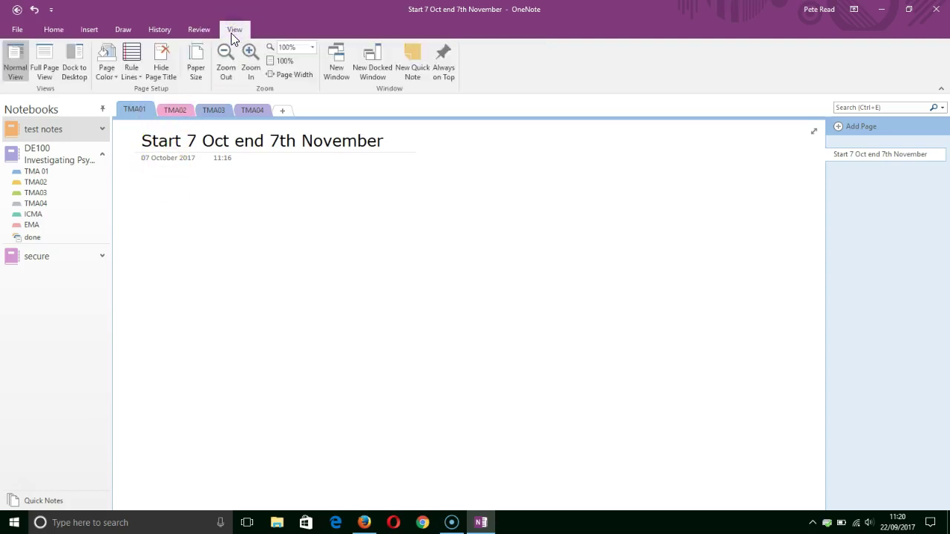
{"action": "left_click", "coordinate": [139, 74]}
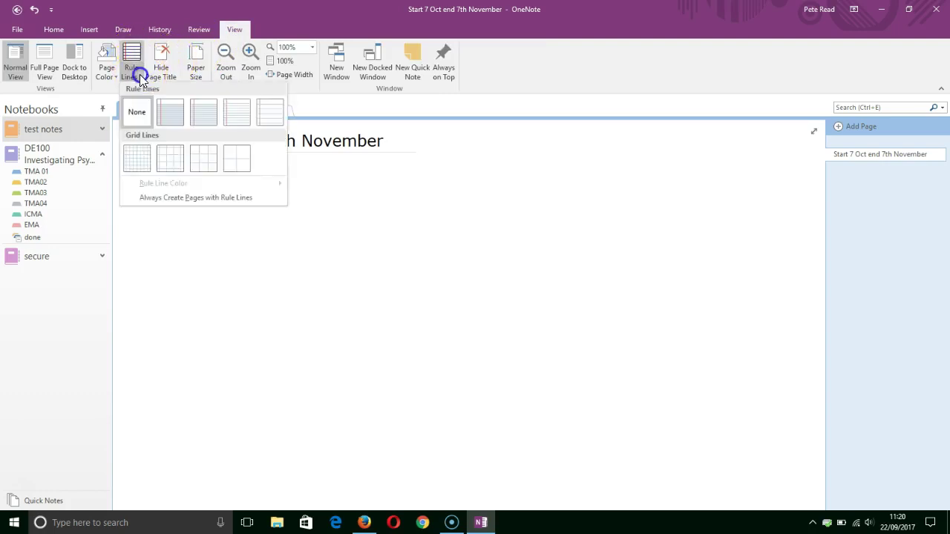
{"action": "left_click", "coordinate": [268, 110]}
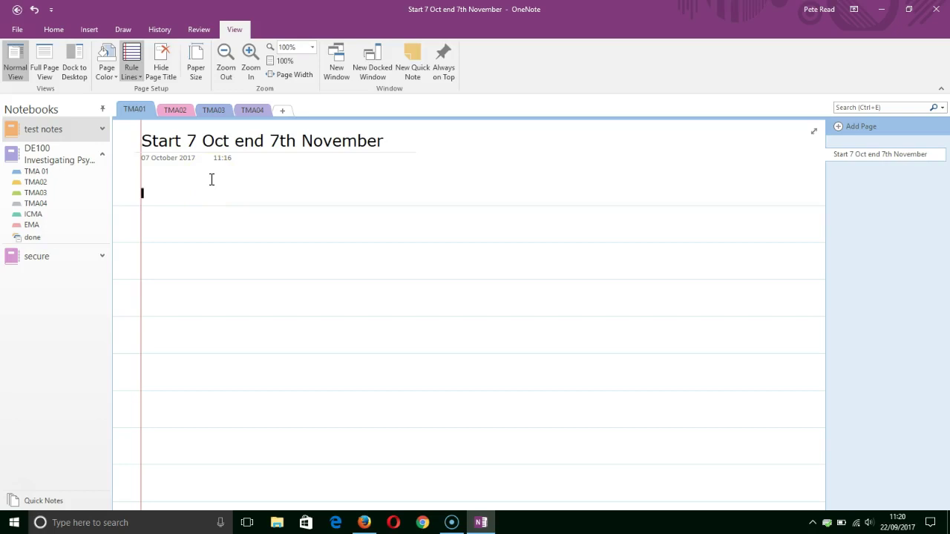
- Set the paper size of the "Start 7 Oct end 7th November" page to A4
{"action": "left_click", "coordinate": [197, 64]}
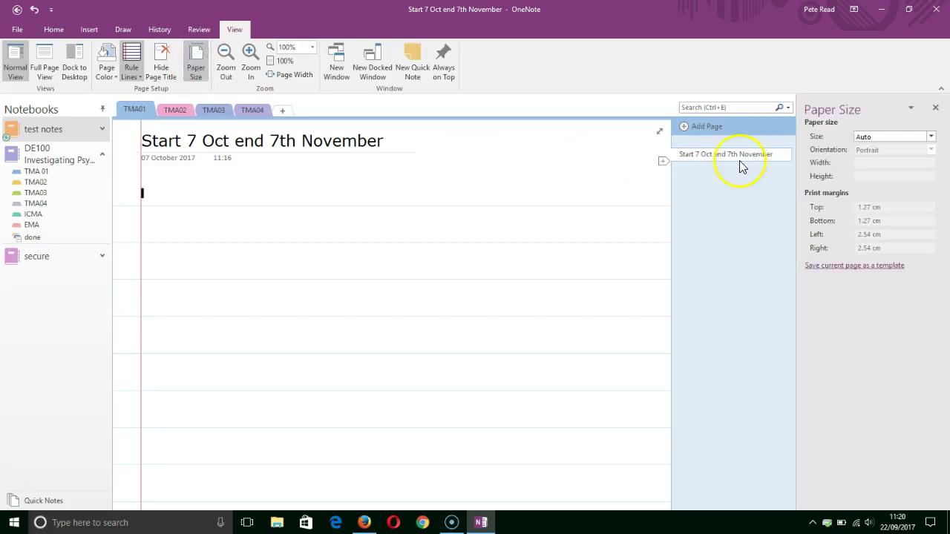
{"action": "left_click", "coordinate": [901, 136]}
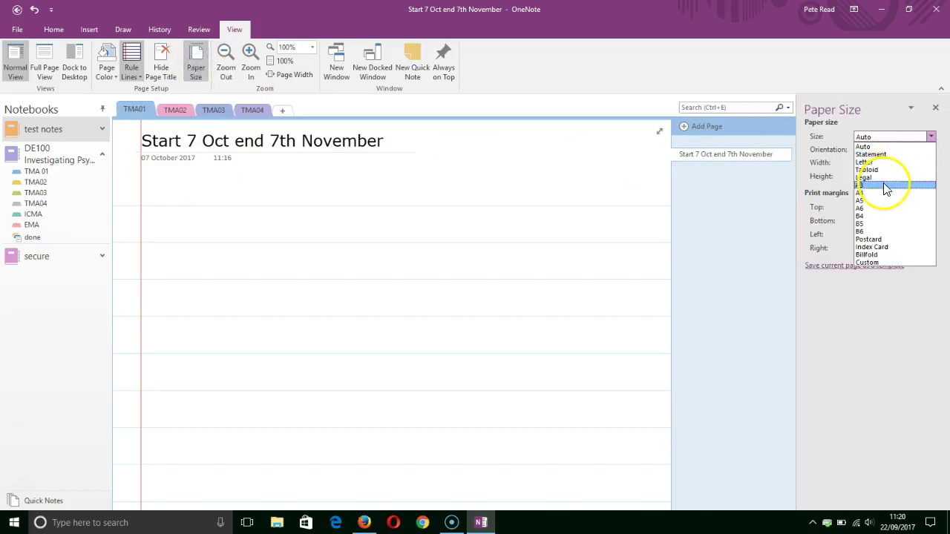
{"action": "left_click", "coordinate": [885, 201]}
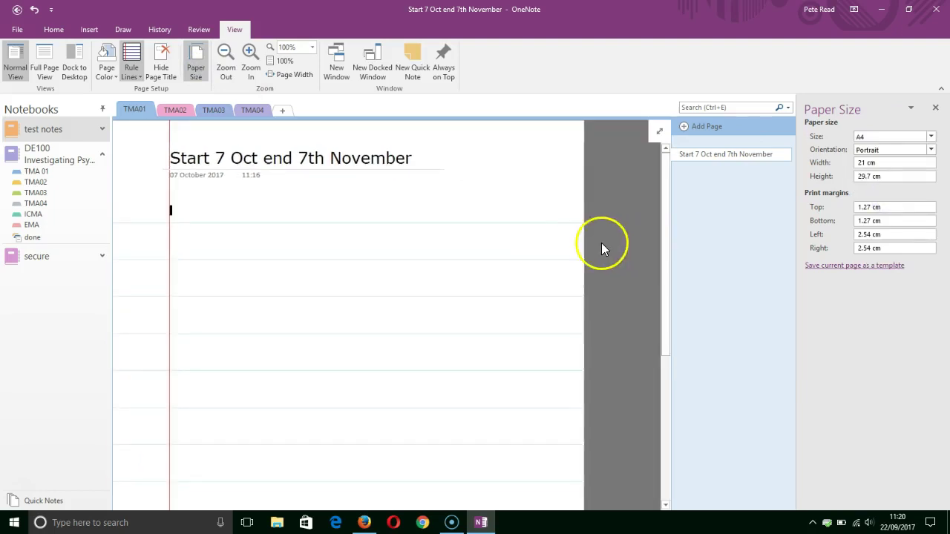
{"action": "left_click", "coordinate": [524, 248]}
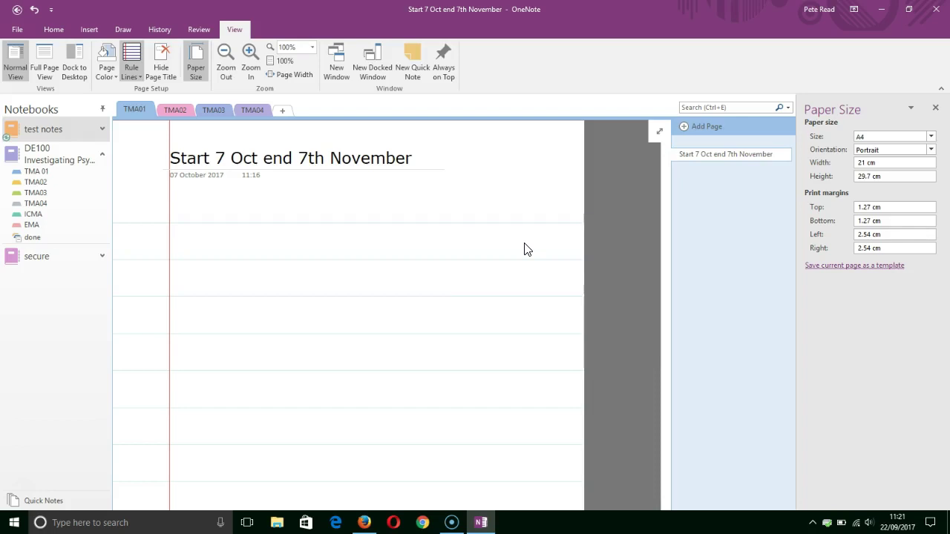
- Write "Type some text" below the page date and a separate note "Type some more" further down and to the right
{"action": "left_click", "coordinate": [193, 210]}
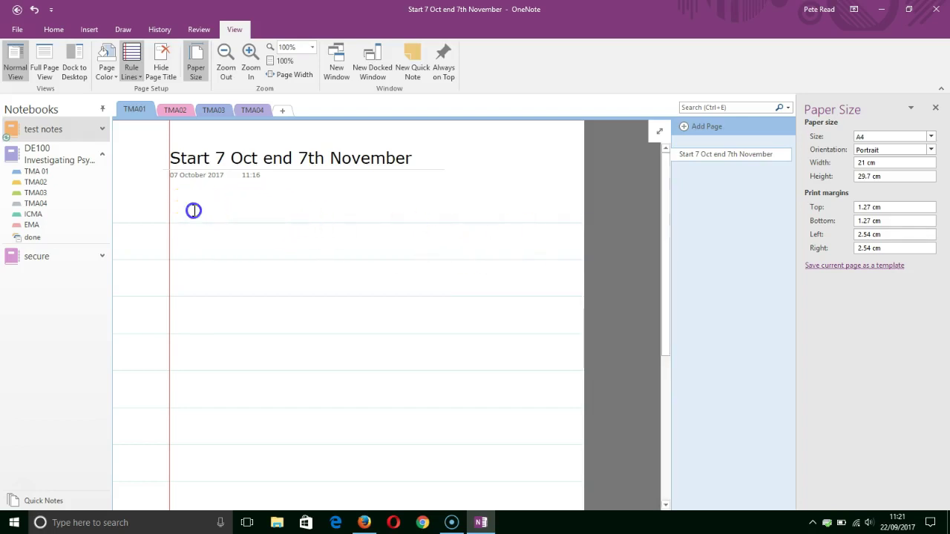
{"action": "type", "text": "Type some text"}
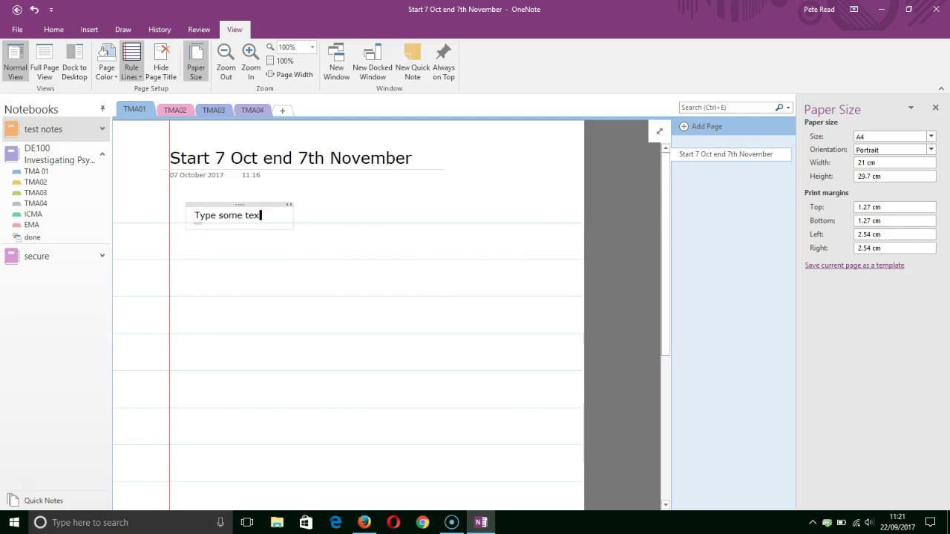
{"action": "left_click", "coordinate": [275, 254]}
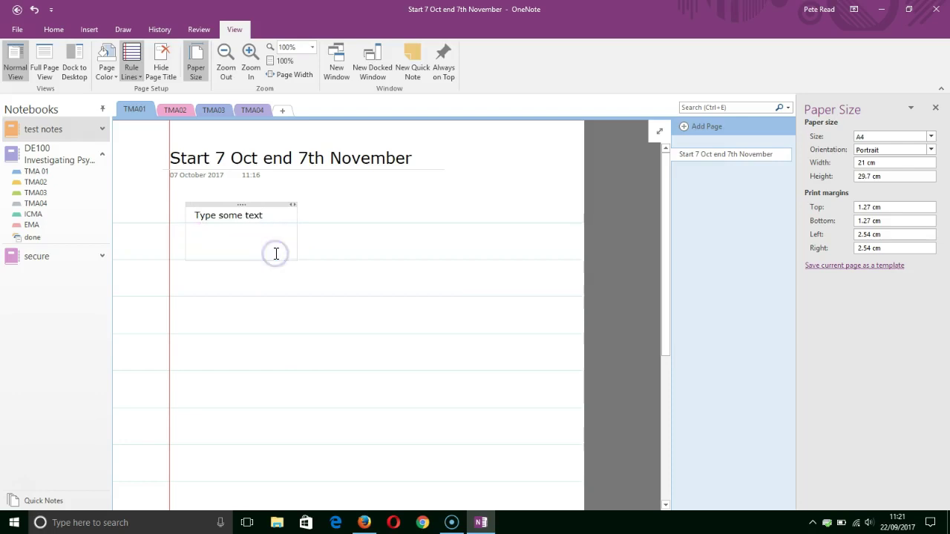
{"action": "left_click", "coordinate": [426, 280]}
{"action": "left_click", "coordinate": [428, 280]}
{"action": "type", "text": "typ"}
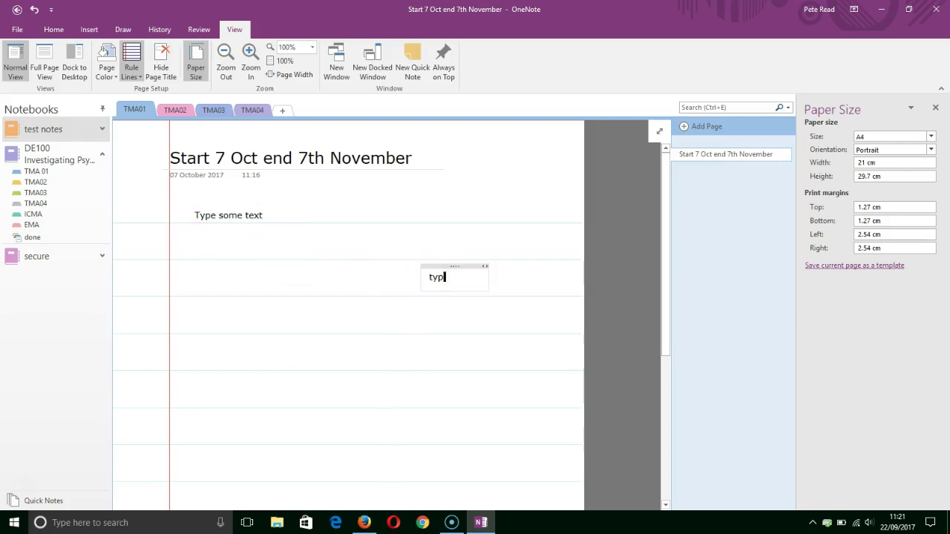
{"action": "type", "text": "e some more"}
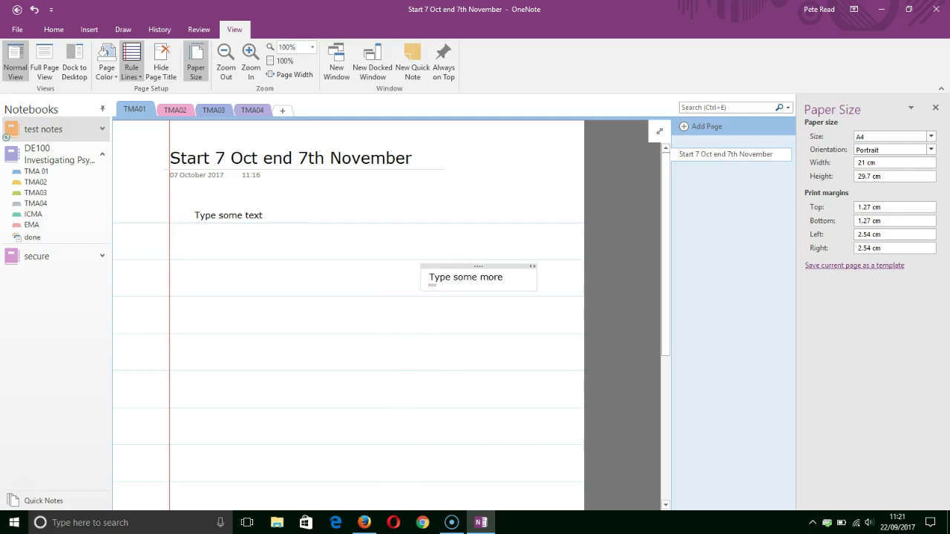
{"action": "left_click", "coordinate": [463, 350]}
- Move the "Type some more" note below the "Type some text" note, and delete both notes
{"action": "left_click_drag", "start_coordinate": [478, 265], "coordinate": [206, 242]}
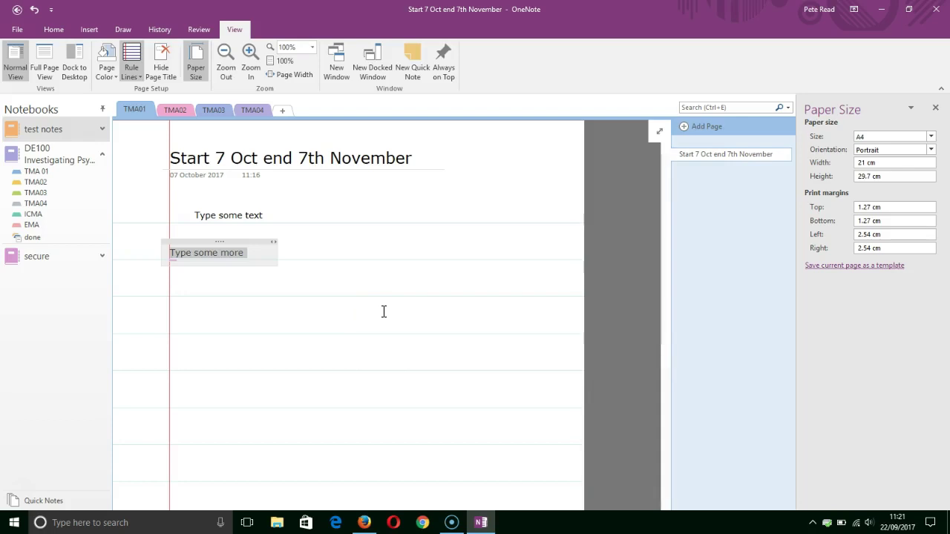
{"action": "key", "text": "Delete"}
{"action": "left_click", "coordinate": [280, 259]}
{"action": "left_click", "coordinate": [238, 215]}
{"action": "left_click", "coordinate": [227, 205]}
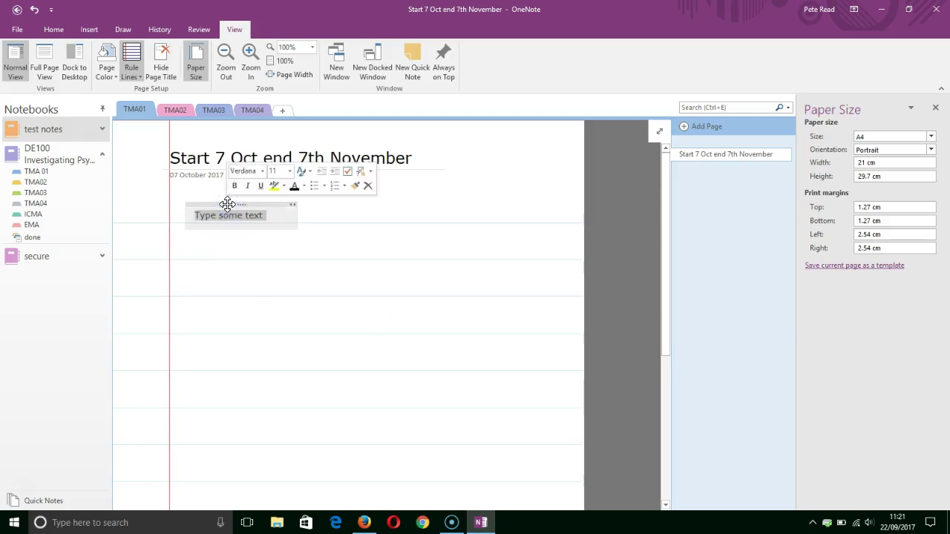
{"action": "key", "text": "Delete"}
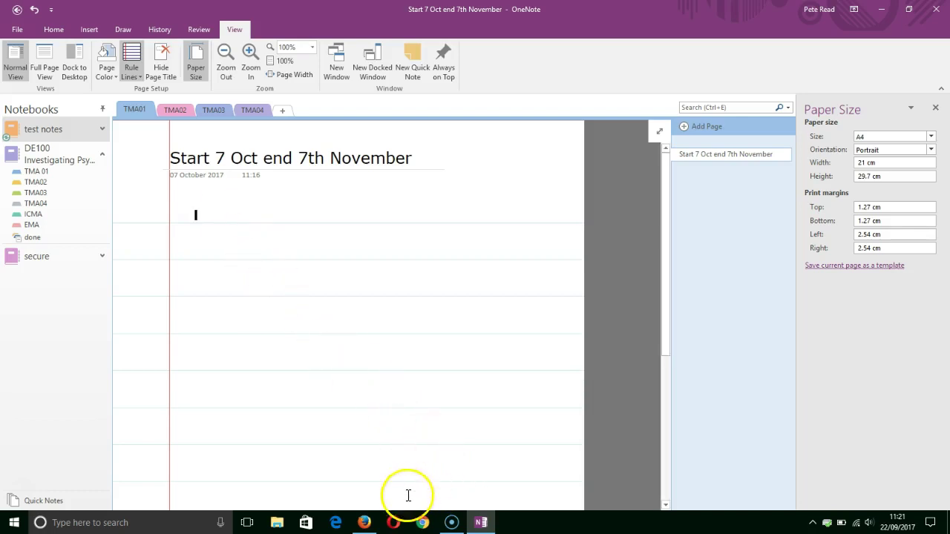
- Switch to Firefox and copy the Part 1 to Part 3 descriptions from the TMA 01 page, including their word limits
{"action": "left_click", "coordinate": [364, 523]}
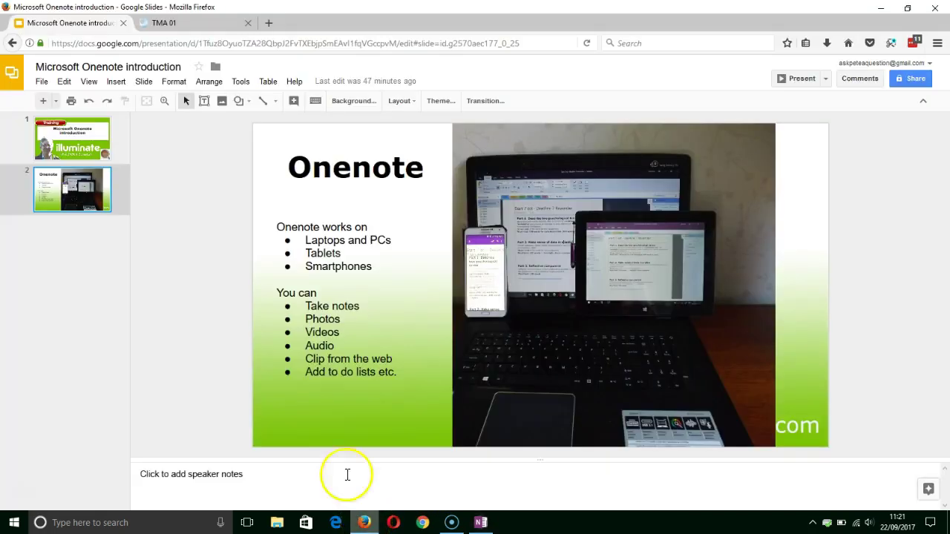
{"action": "left_click", "coordinate": [172, 23]}
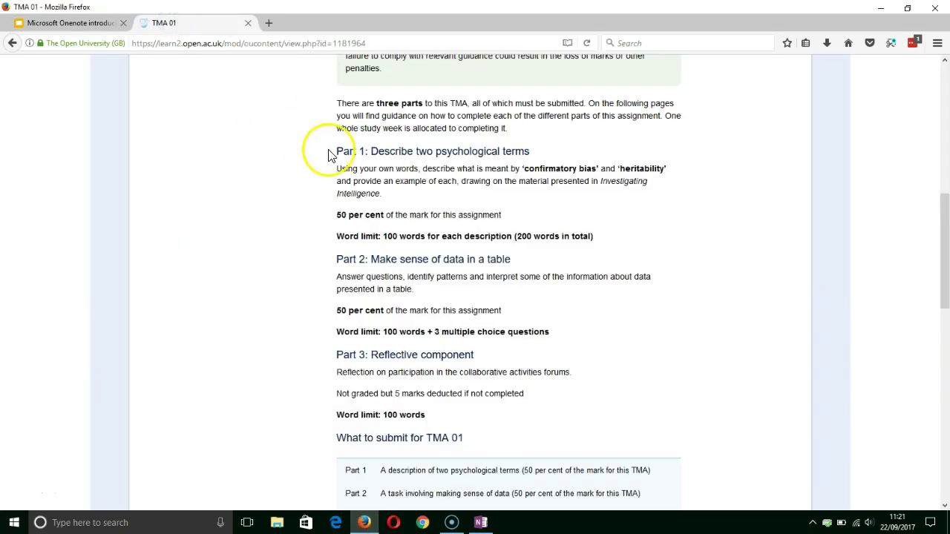
{"action": "left_click_drag", "start_coordinate": [335, 156], "coordinate": [532, 421]}
{"action": "key", "text": "ctrl+c"}
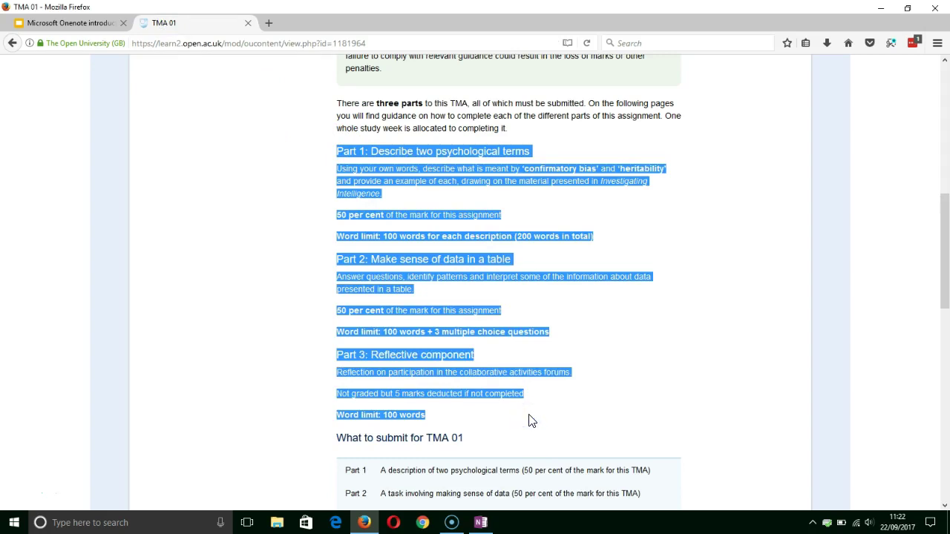
- Switch back to OneNote and paste the copied assignment parts below the date of the "Start 7 Oct end 7th November" page
{"action": "left_click", "coordinate": [482, 521]}
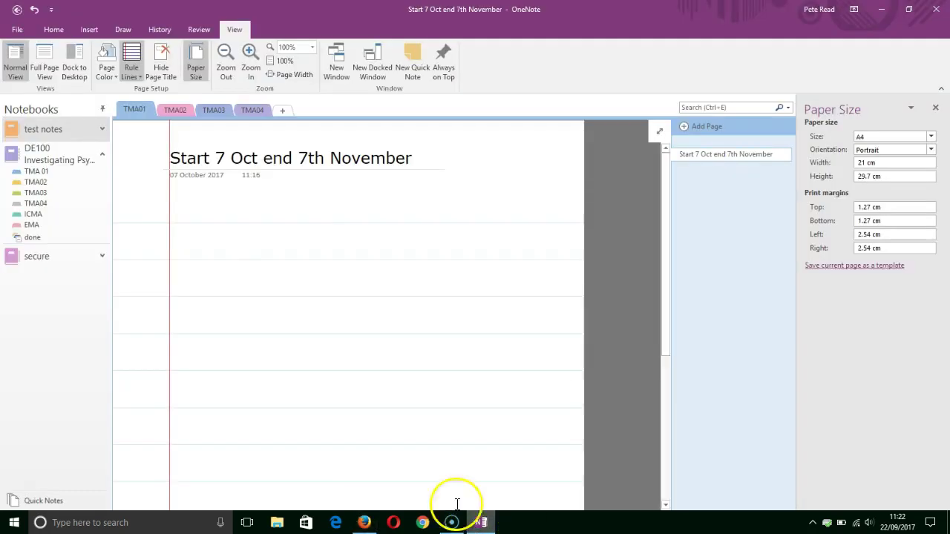
{"action": "left_click", "coordinate": [176, 213]}
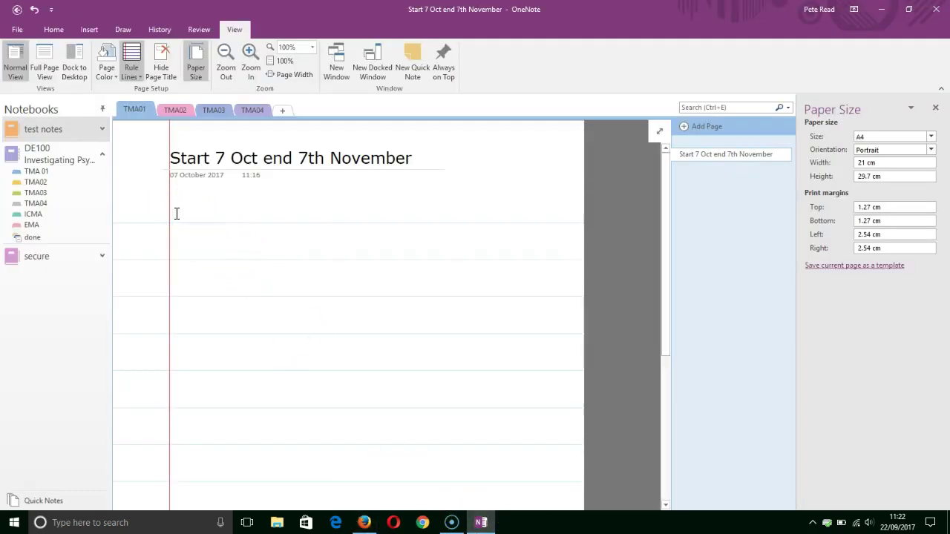
{"action": "key", "text": "ctrl+v"}
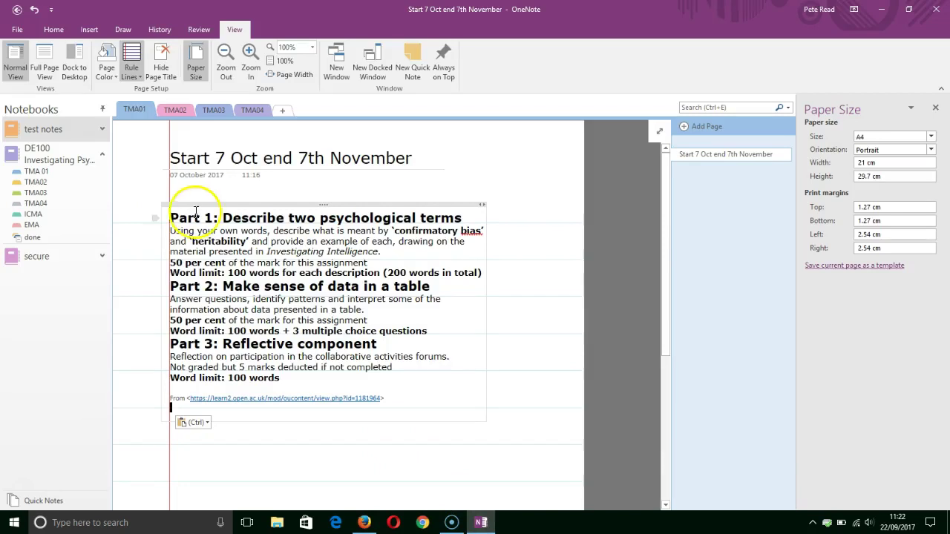
- Move the pasted assignment text slightly up and right of the margin line, and widen its container towards the page's right edge
{"action": "left_click_drag", "start_coordinate": [215, 202], "coordinate": [242, 190]}
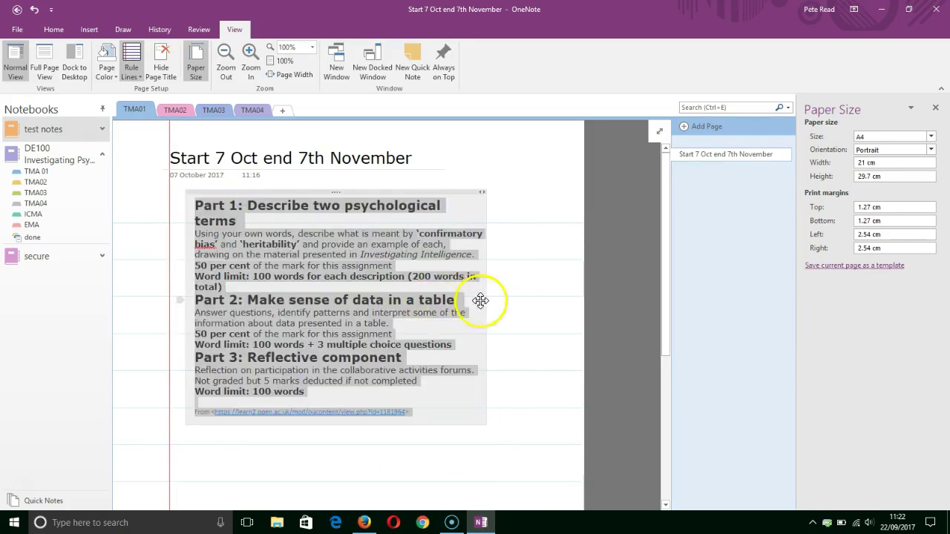
{"action": "left_click_drag", "start_coordinate": [488, 297], "coordinate": [555, 293]}
{"action": "left_click", "coordinate": [431, 246]}
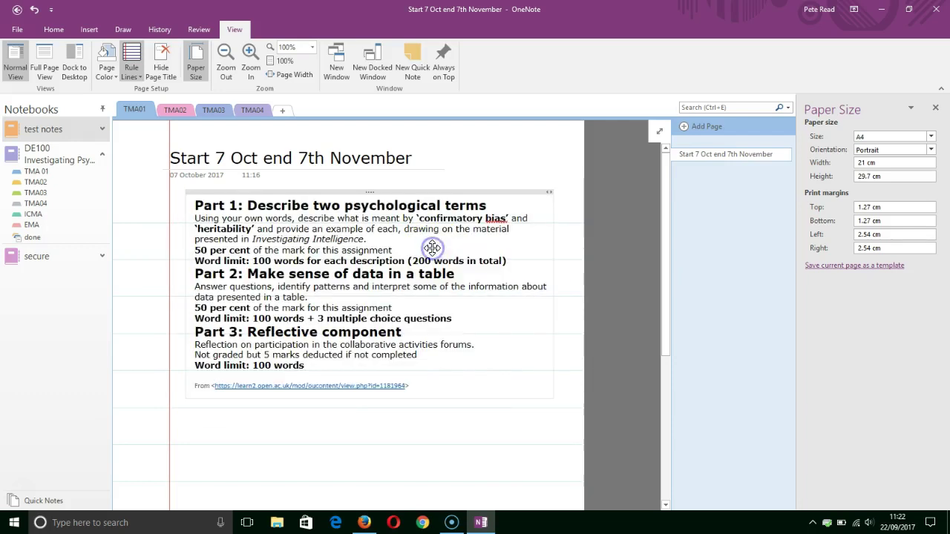
- Insert three blank lines after the Part 1 word limit and three after the Part 2 word limit
{"action": "left_click", "coordinate": [507, 260]}
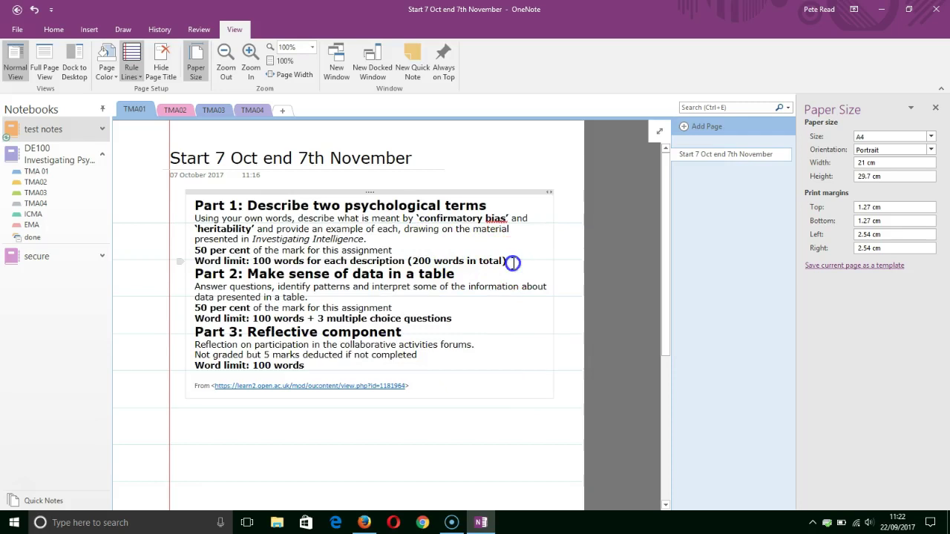
{"action": "key", "text": "Return"}
{"action": "key", "text": "Return"}
{"action": "left_click", "coordinate": [495, 336]}
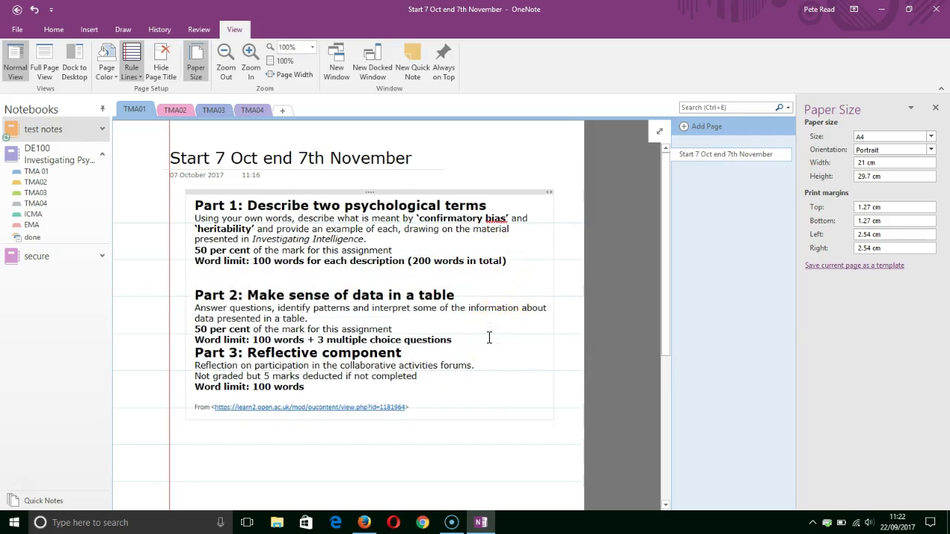
{"action": "key", "text": "Return"}
{"action": "key", "text": "Return"}
{"action": "key", "text": "Return"}
{"action": "left_click", "coordinate": [475, 271]}
{"action": "key", "text": "Return"}
{"action": "left_click", "coordinate": [412, 299]}
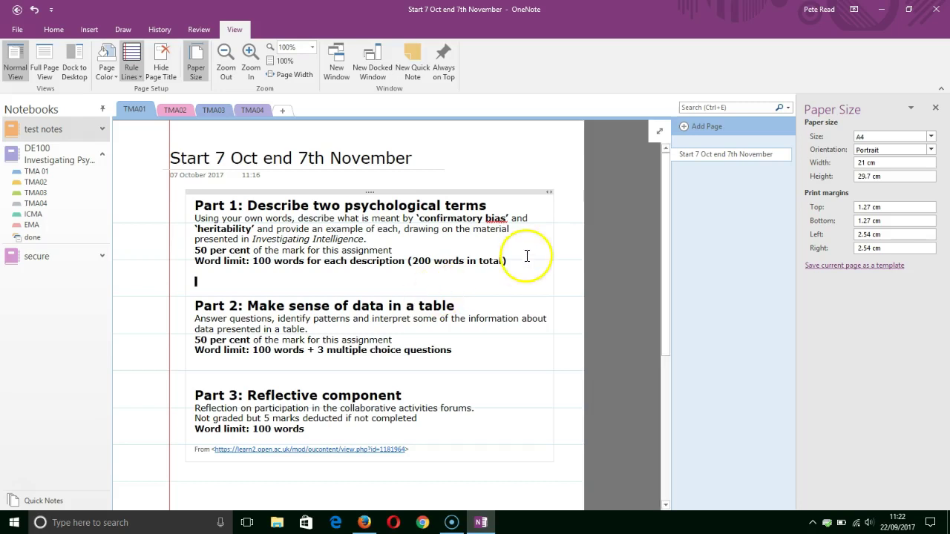
- Add a page titled "Confirmatory Bias" to the TMA01 section, and return to the "Start 7 Oct end 7th November" page
{"action": "left_click", "coordinate": [686, 127]}
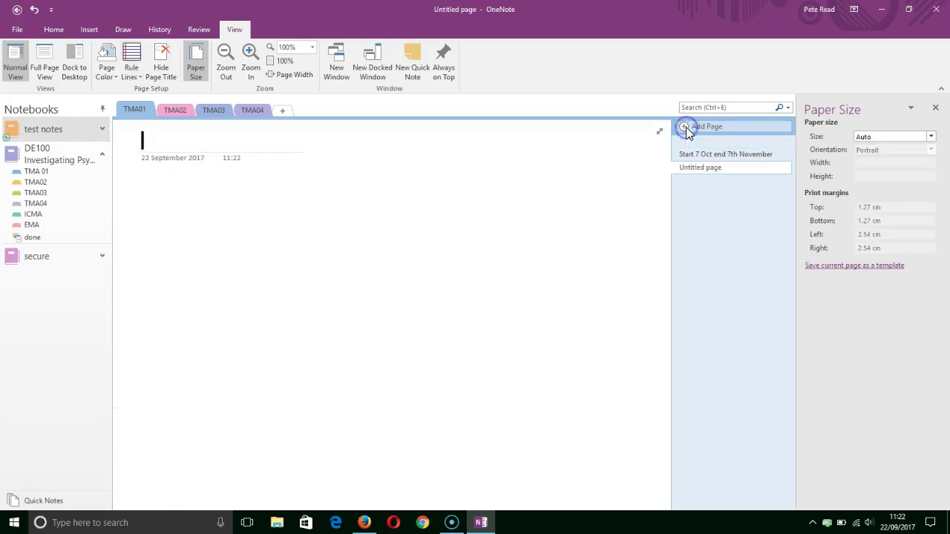
{"action": "type", "text": "C"}
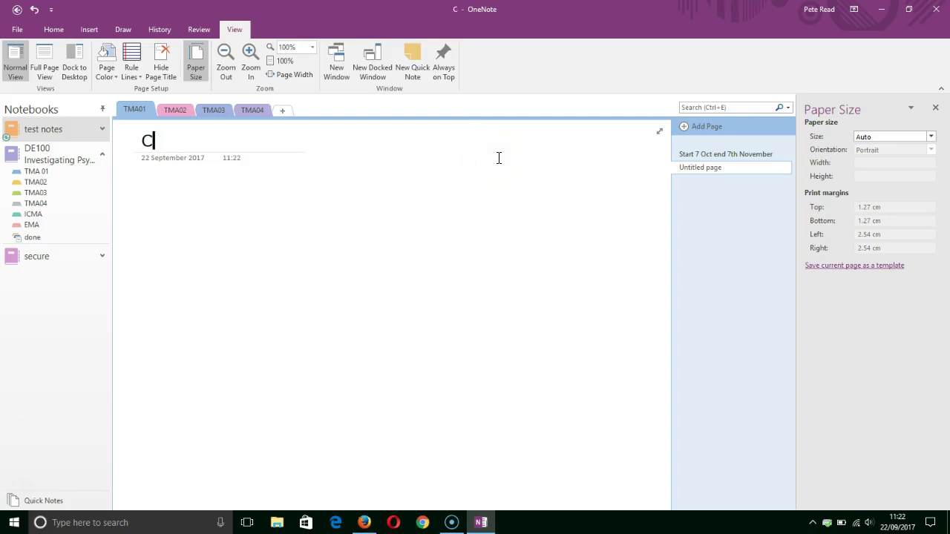
{"action": "type", "text": "onfir"}
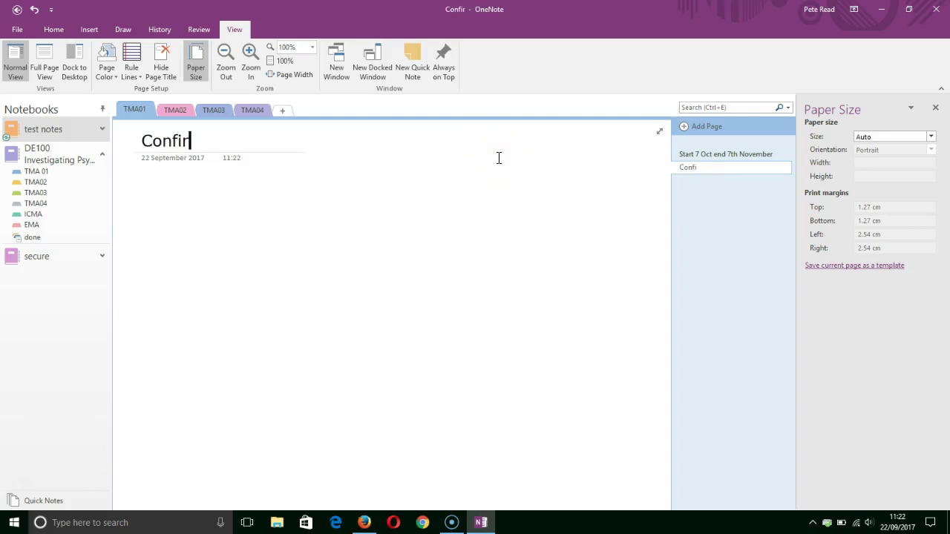
{"action": "type", "text": "matory Bias"}
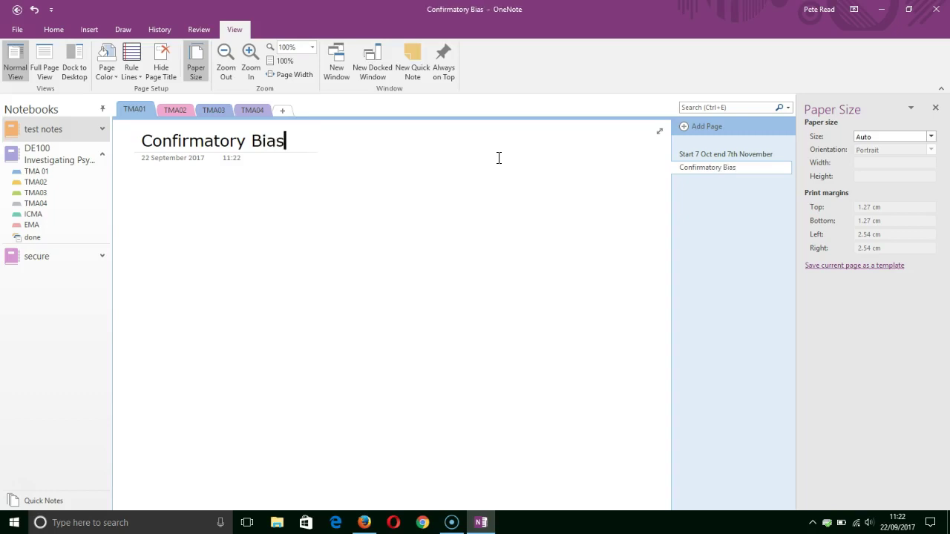
{"action": "left_click", "coordinate": [691, 155]}
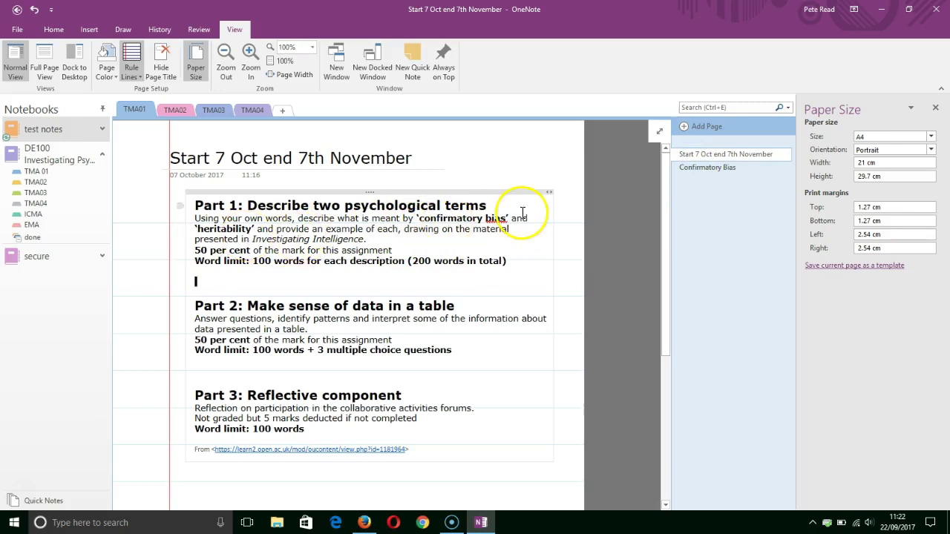
- Add a page titled "Heritability" to the TMA01 section, and return to the "Start 7 Oct end 7th November" page
{"action": "left_click", "coordinate": [690, 129]}
{"action": "type", "text": "Heritability"}
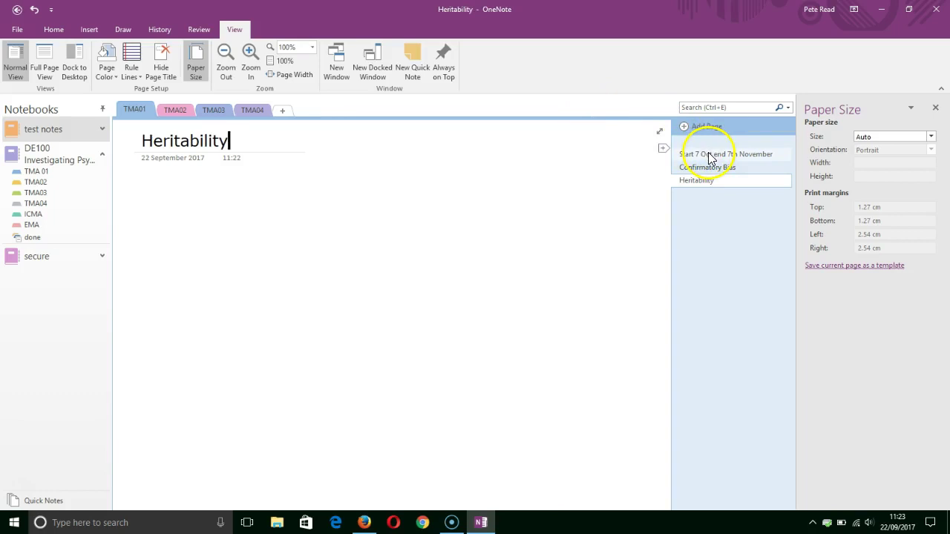
{"action": "left_click", "coordinate": [711, 155]}
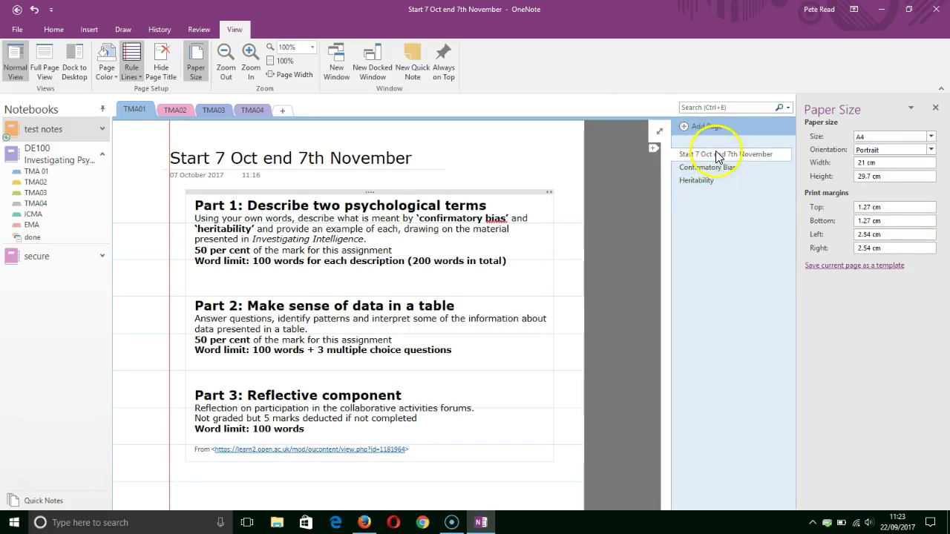
- Add a page titled "Make sense of a table" to the TMA01 section, and return to the "Start 7 Oct end 7th November" page
{"action": "left_click", "coordinate": [697, 127]}
{"action": "type", "text": "Make se"}
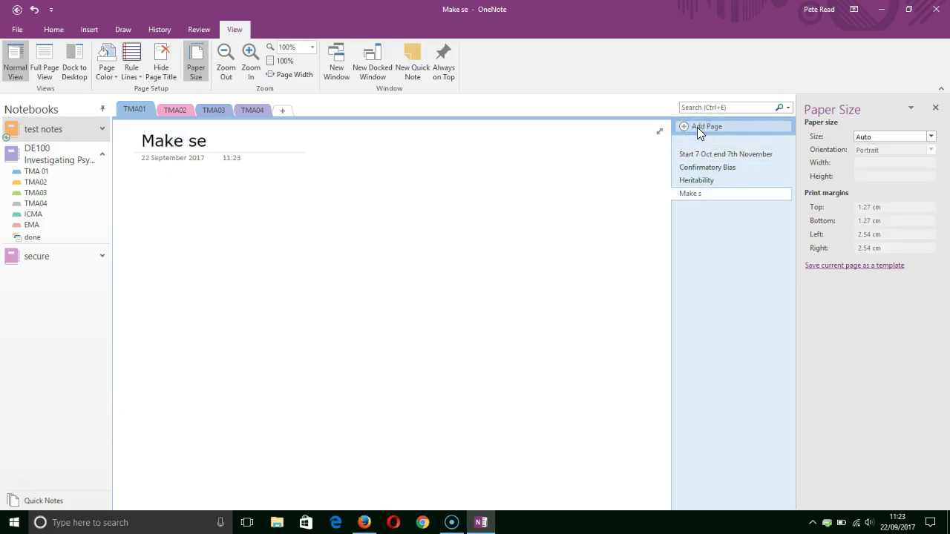
{"action": "type", "text": "nse of a "}
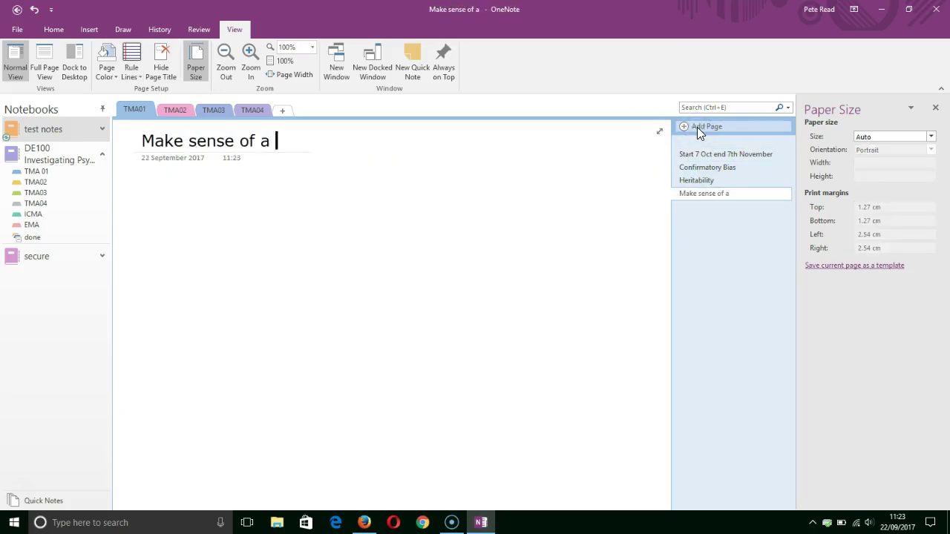
{"action": "type", "text": "table"}
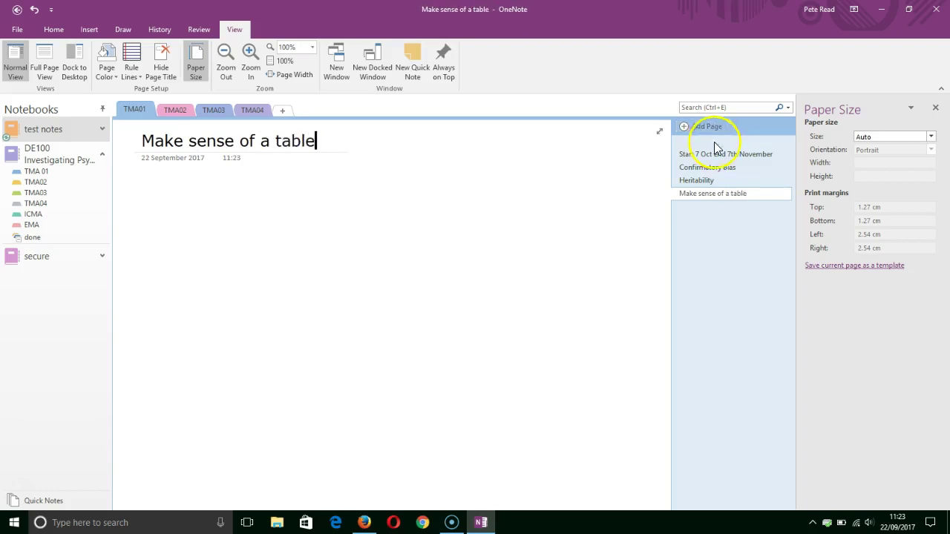
{"action": "left_click", "coordinate": [721, 156]}
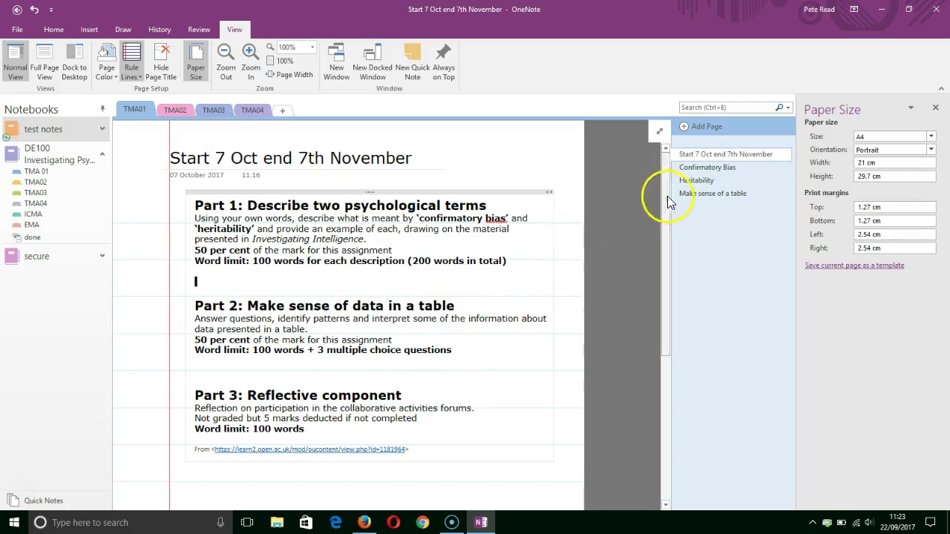
- Add a page titled "Reflective" to the TMA01 section, and return to the "Start 7 Oct end 7th November" page
{"action": "left_click", "coordinate": [684, 128]}
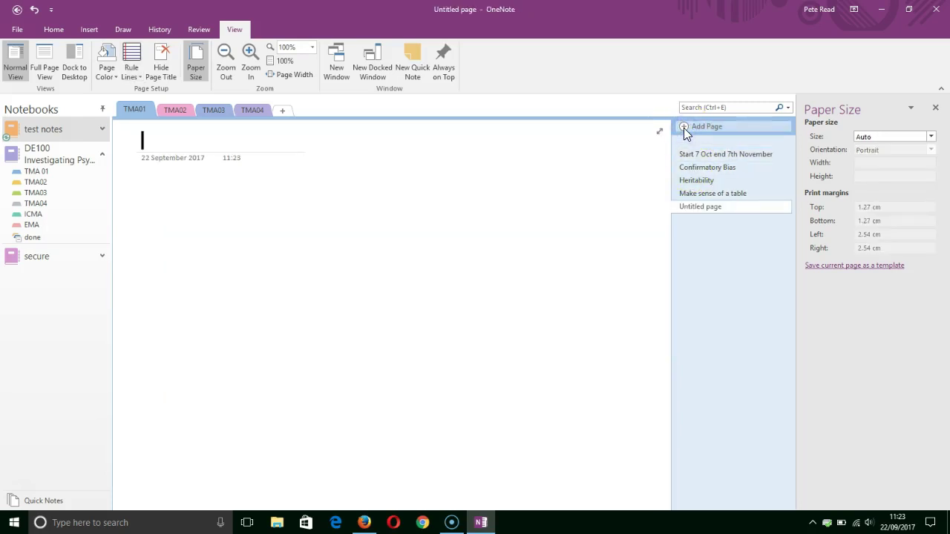
{"action": "type", "text": "Ref"}
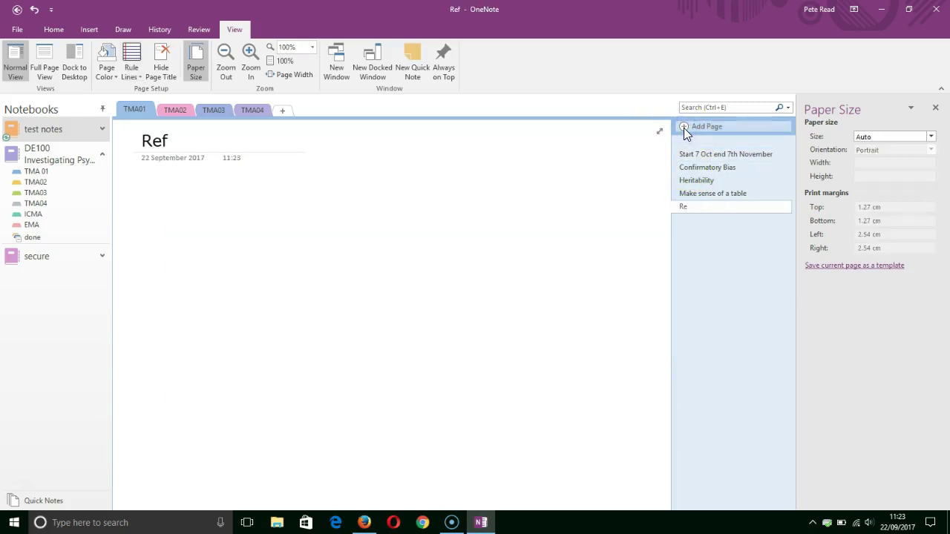
{"action": "type", "text": "lective"}
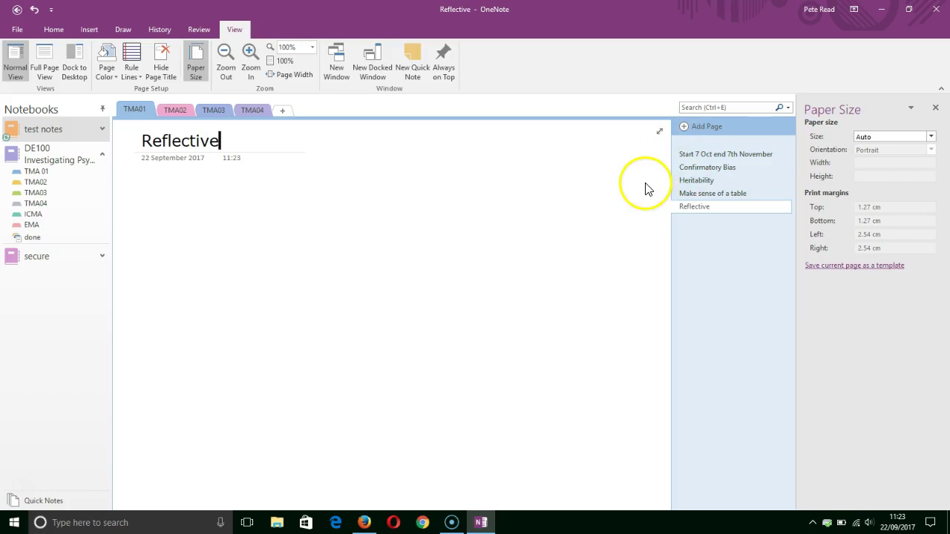
{"action": "left_click", "coordinate": [721, 154]}
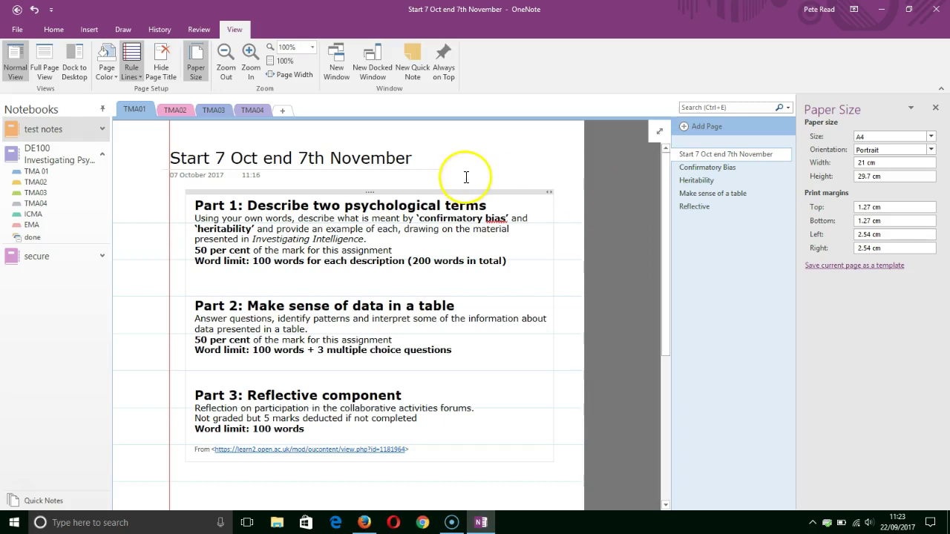
- Add a page from the academic Simple Lecture Notes template, and close the template and paper size settings
{"action": "left_click", "coordinate": [91, 31]}
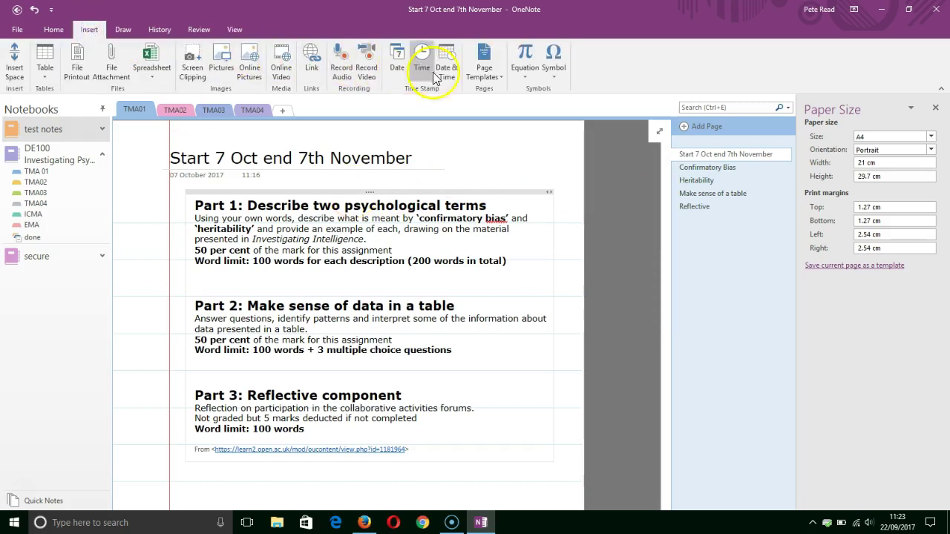
{"action": "left_click", "coordinate": [498, 73]}
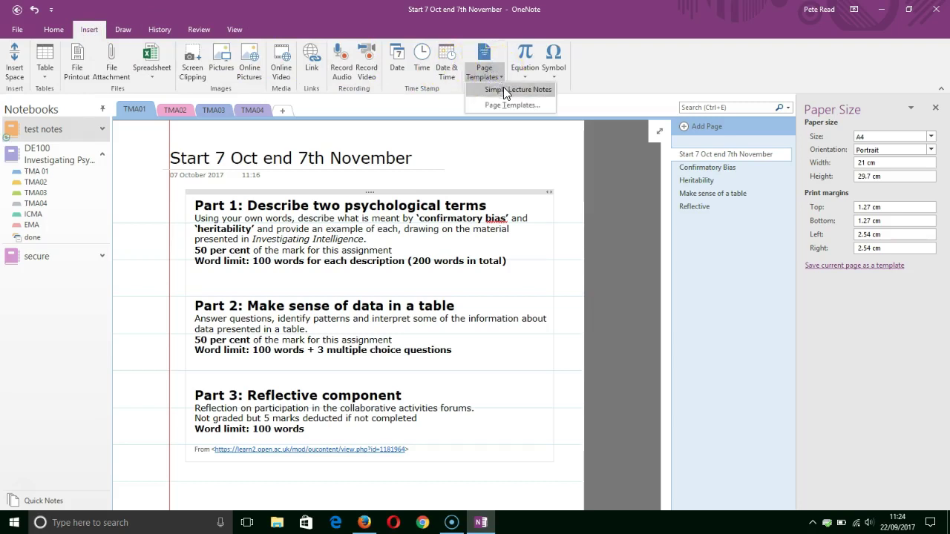
{"action": "left_click", "coordinate": [509, 106]}
{"action": "left_click", "coordinate": [509, 106]}
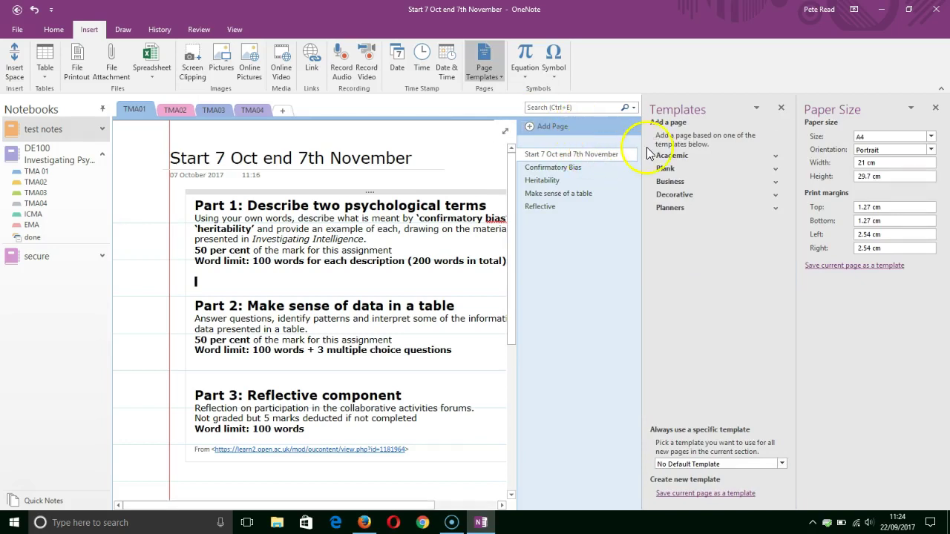
{"action": "left_click", "coordinate": [777, 158]}
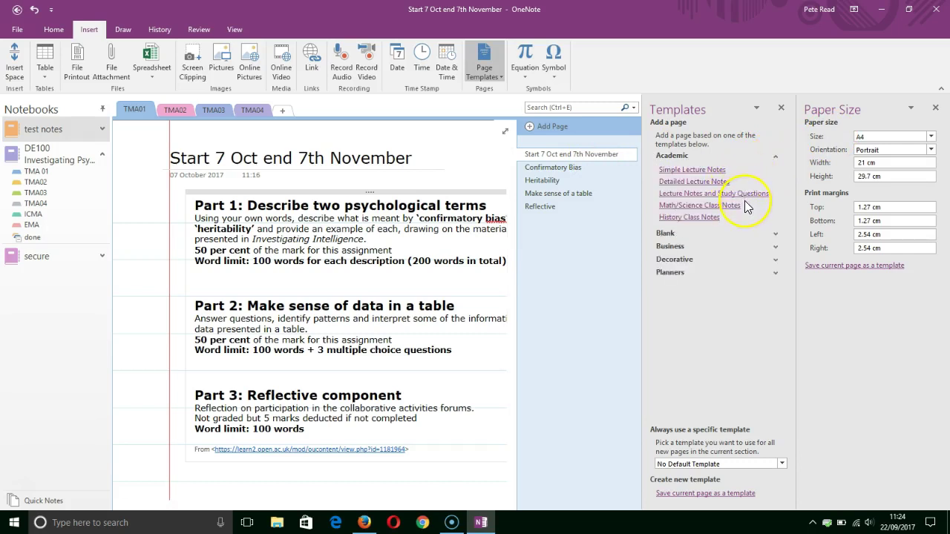
{"action": "left_click", "coordinate": [703, 172]}
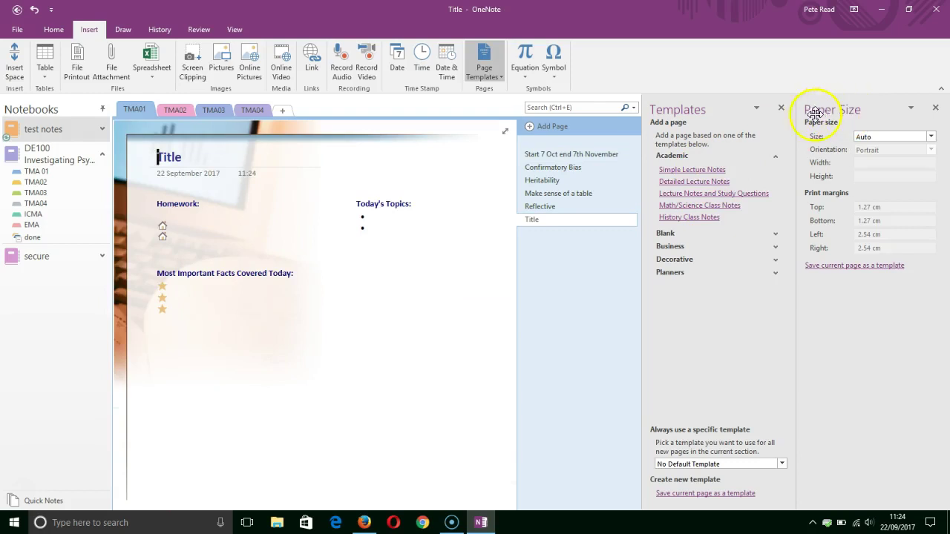
{"action": "left_click", "coordinate": [784, 109]}
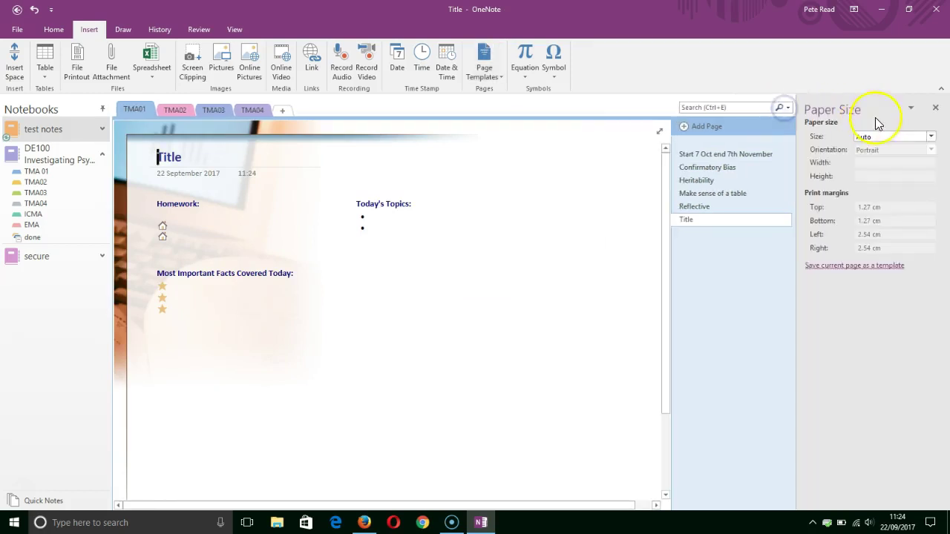
{"action": "left_click", "coordinate": [935, 108]}
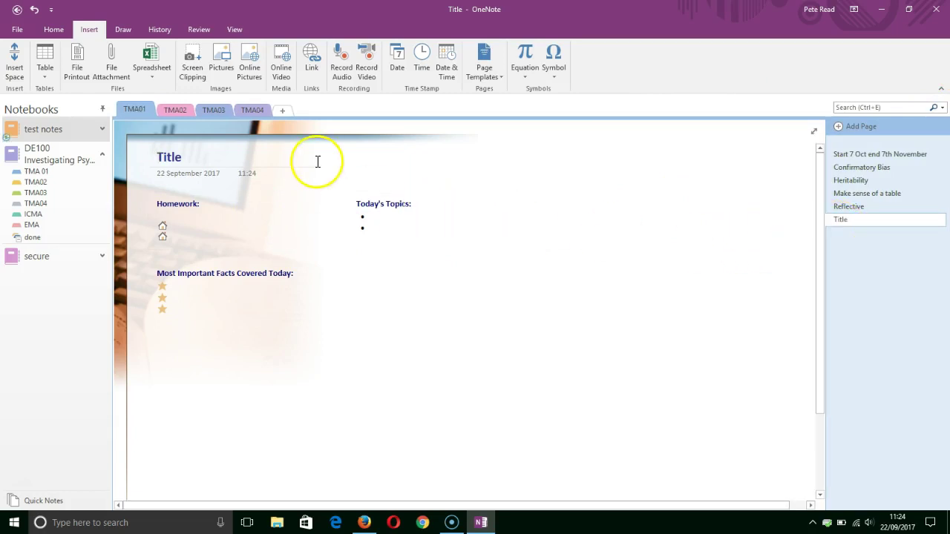
- Replace the placeholder title of the new lecture notes page with "Tutorial"
{"action": "type", "text": "Tu"}
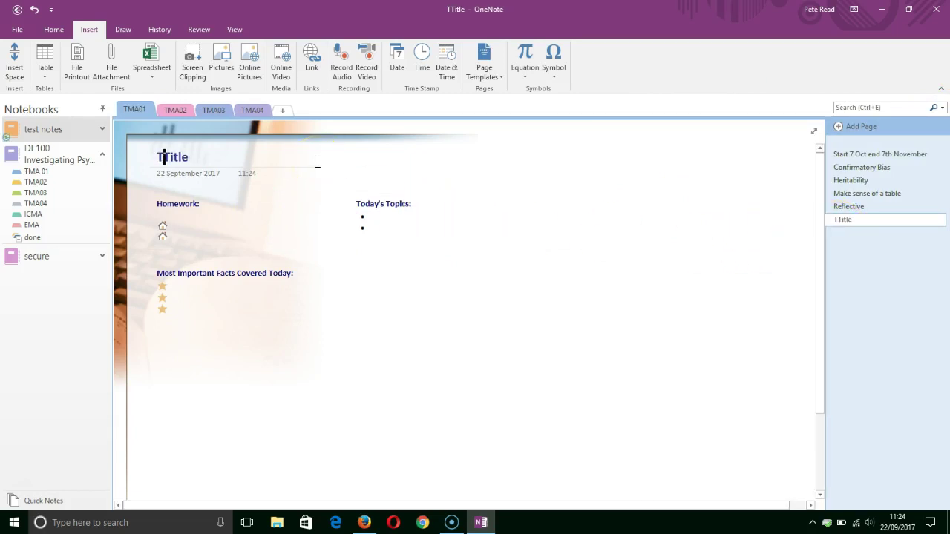
{"action": "type", "text": "torial"}
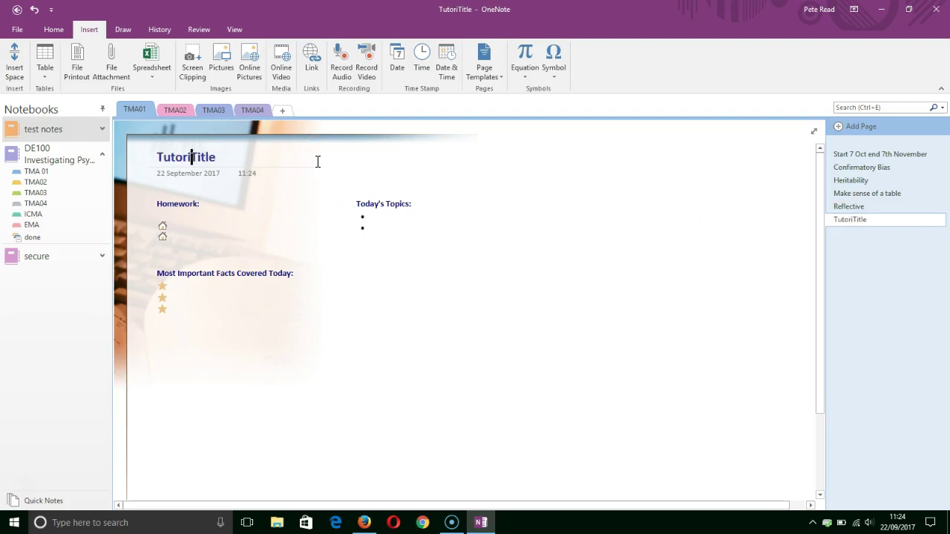
{"action": "type", "text": "...."}
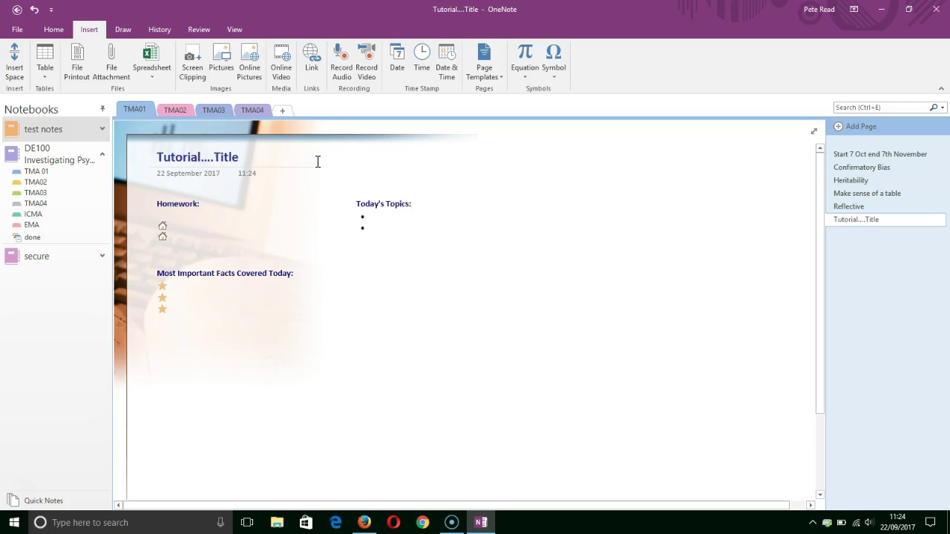
{"action": "key", "text": "Delete"}
{"action": "key", "text": "Delete"}
{"action": "key", "text": "Delete"}
{"action": "key", "text": "Delete"}
{"action": "key", "text": "Delete"}
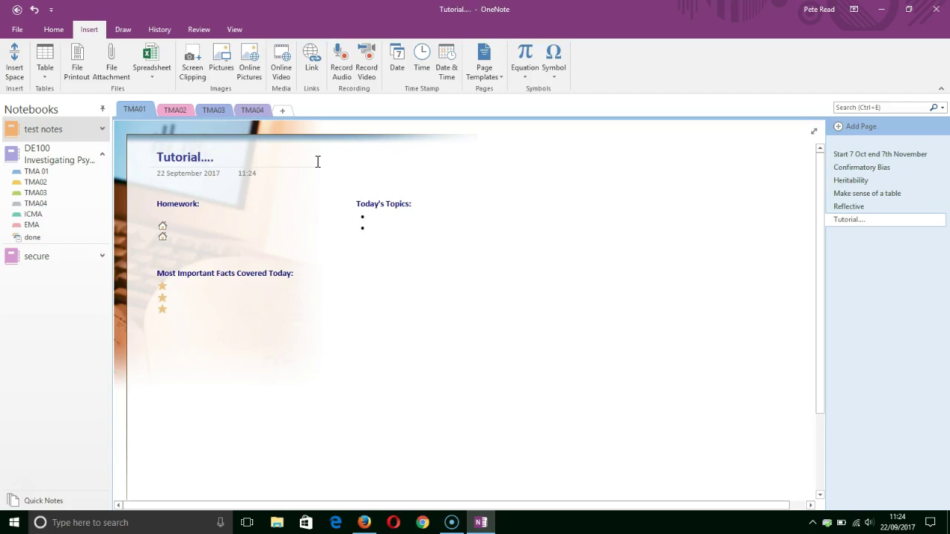
{"action": "key", "text": "BackSpace"}
{"action": "key", "text": "BackSpace"}
{"action": "key", "text": "BackSpace"}
{"action": "key", "text": "BackSpace"}
{"action": "key", "text": "BackSpace"}
{"action": "type", "text": "l"}
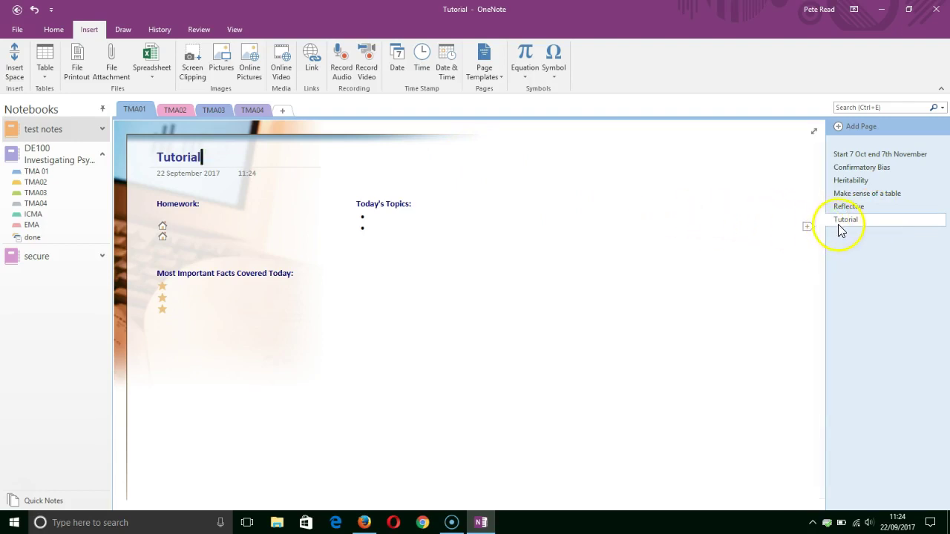
- Move the Tutorial page directly below "Start 7 Oct end 7th November" and make it a subpage
{"action": "left_click_drag", "start_coordinate": [842, 223], "coordinate": [842, 200]}
{"action": "left_click_drag", "start_coordinate": [844, 173], "coordinate": [843, 165]}
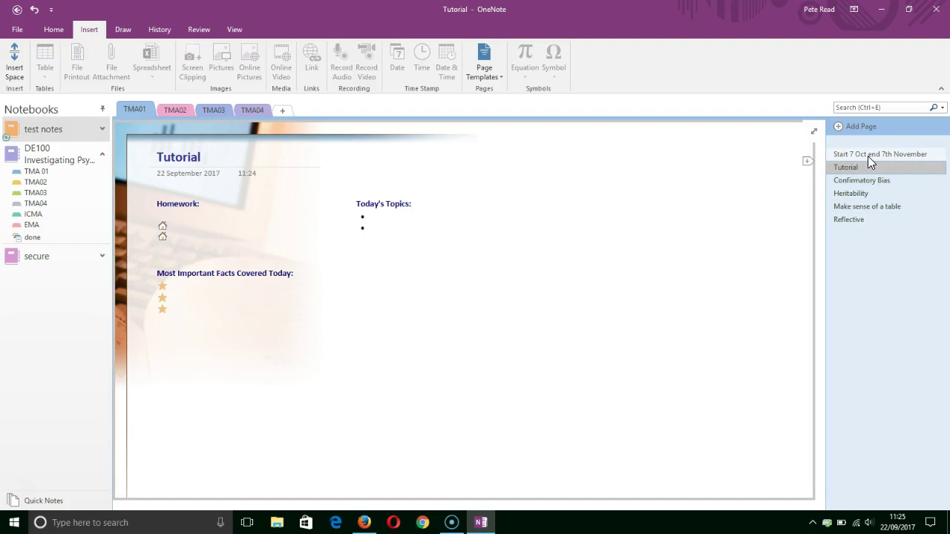
{"action": "left_click", "coordinate": [853, 169]}
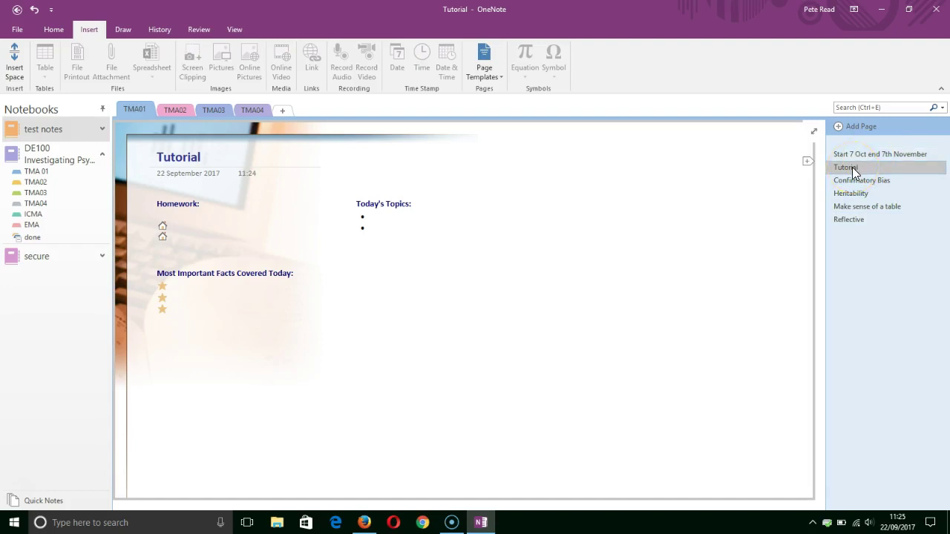
{"action": "right_click", "coordinate": [854, 170]}
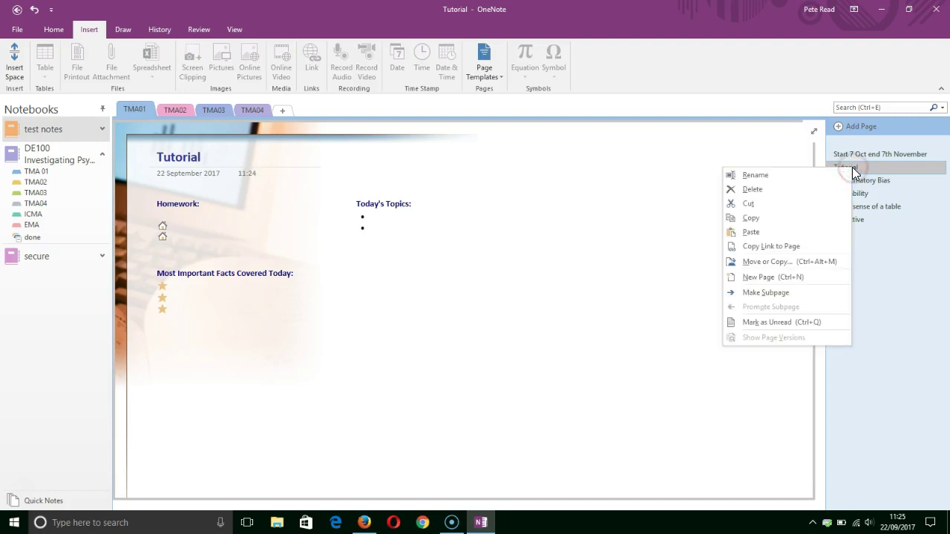
{"action": "left_click", "coordinate": [784, 292]}
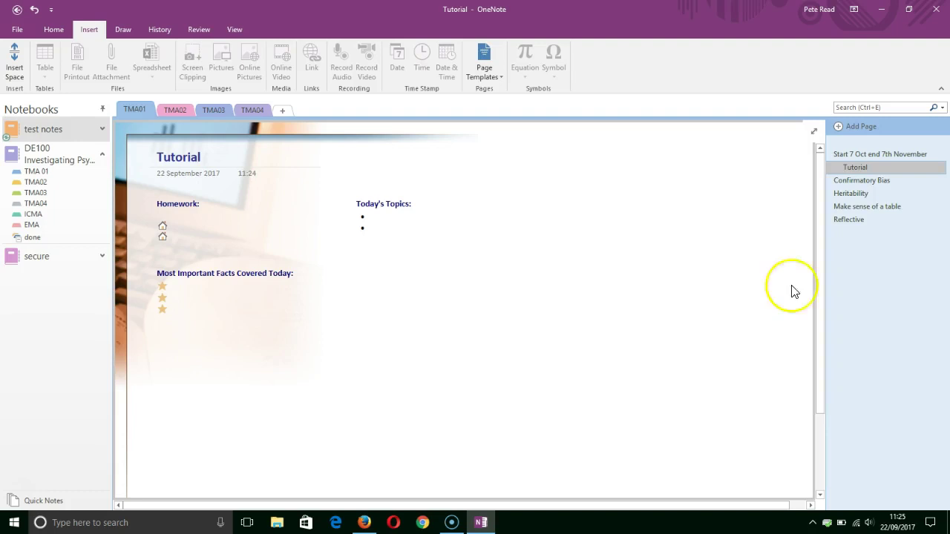
- Open the Confirmatory Bias page and move the container with the two book photos to the right, just below title level
{"action": "left_click", "coordinate": [882, 152]}
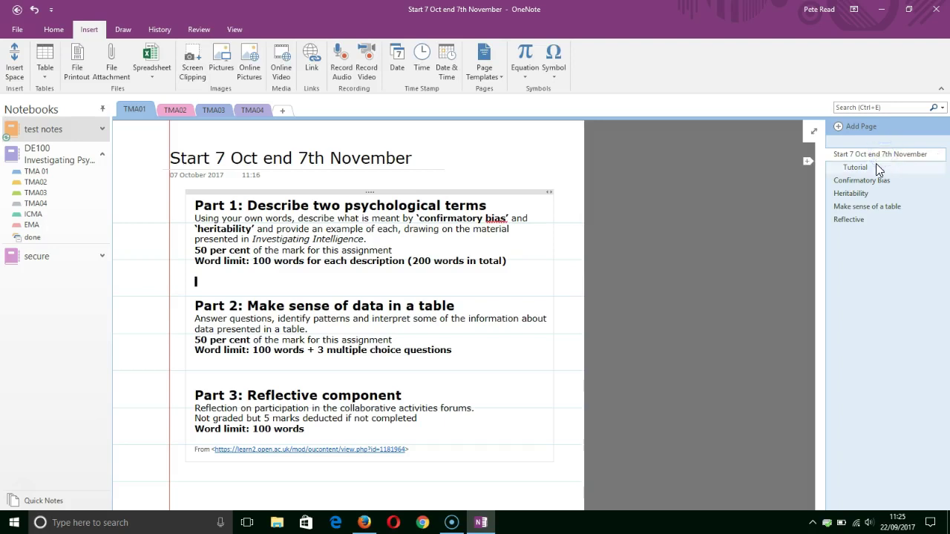
{"action": "left_click", "coordinate": [876, 167]}
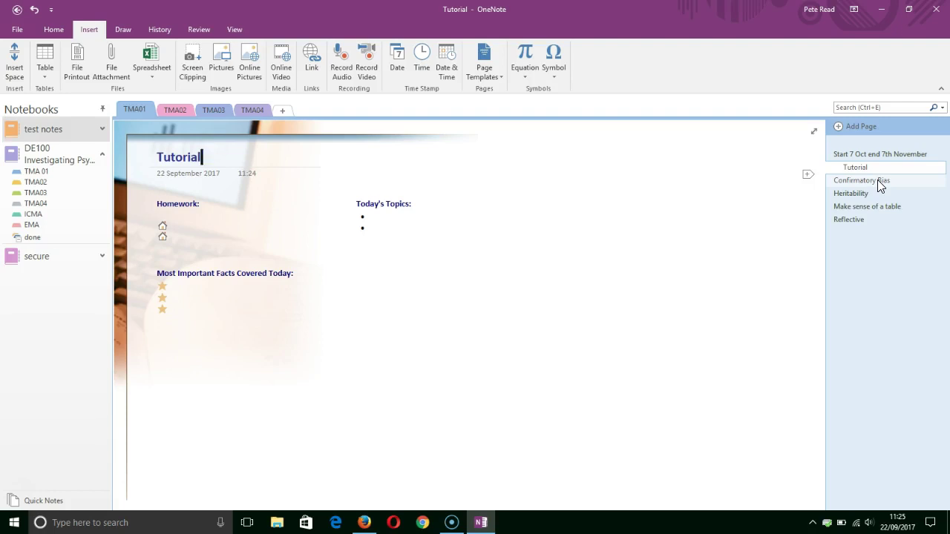
{"action": "left_click", "coordinate": [878, 180]}
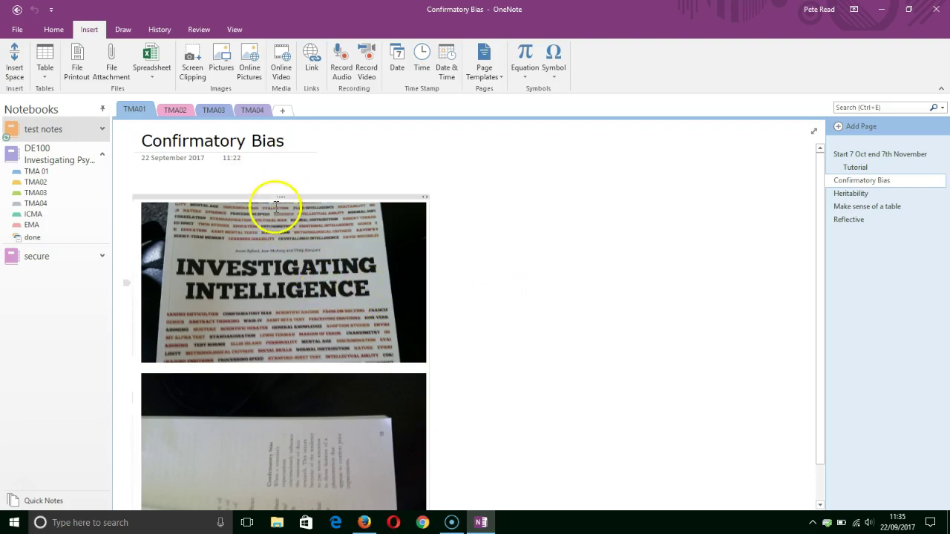
{"action": "left_click_drag", "start_coordinate": [277, 198], "coordinate": [622, 172]}
- Delete the sideways photo of the book page below the cover photo, and place the cursor in the empty area left of the cover
{"action": "left_click", "coordinate": [596, 393]}
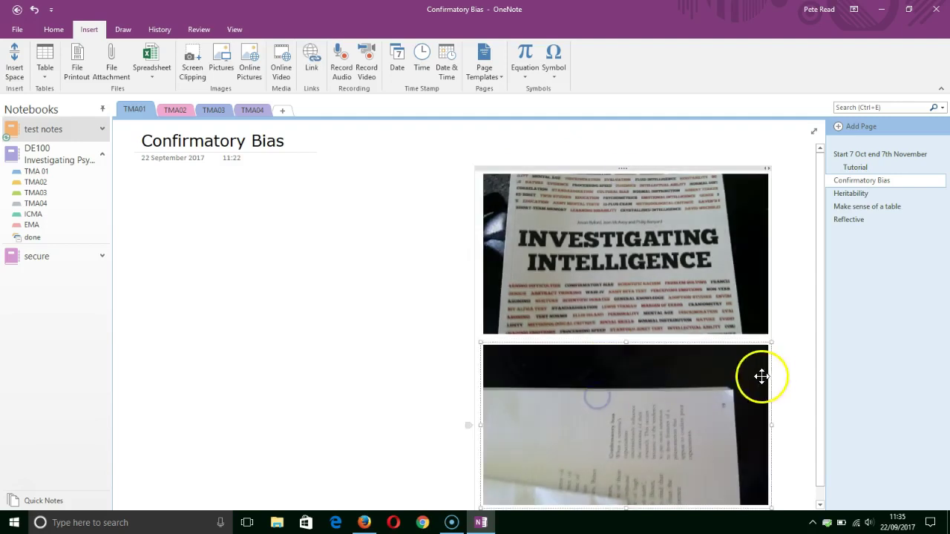
{"action": "left_click_drag", "start_coordinate": [821, 275], "coordinate": [815, 370]}
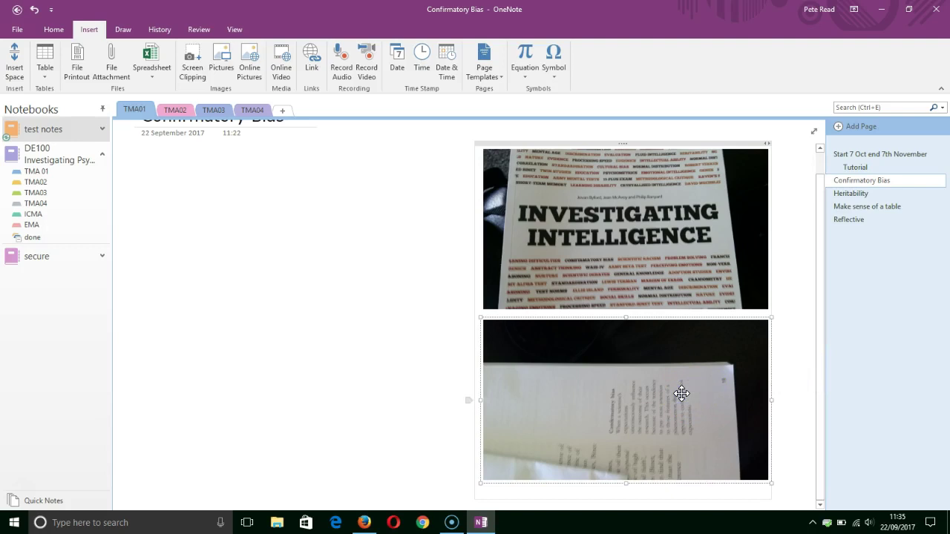
{"action": "key", "text": "Delete"}
{"action": "left_click", "coordinate": [223, 317]}
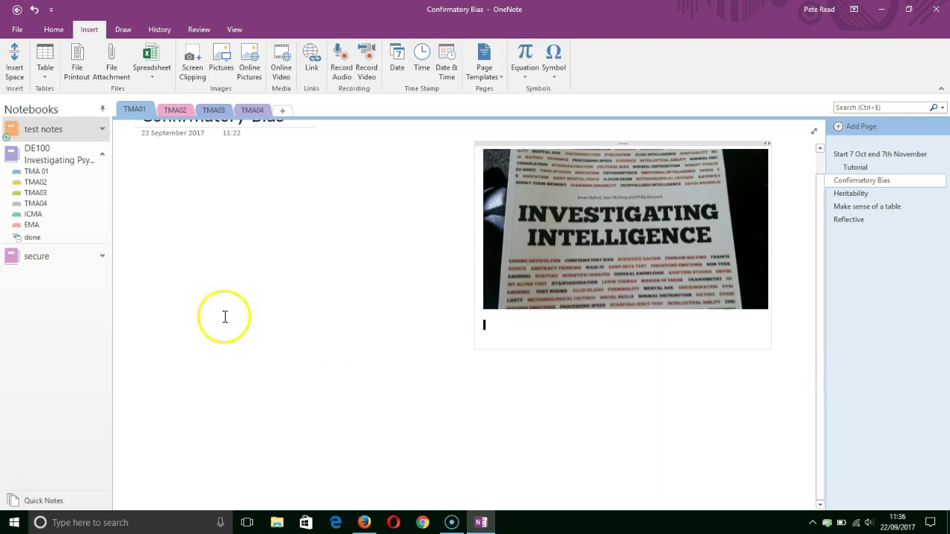
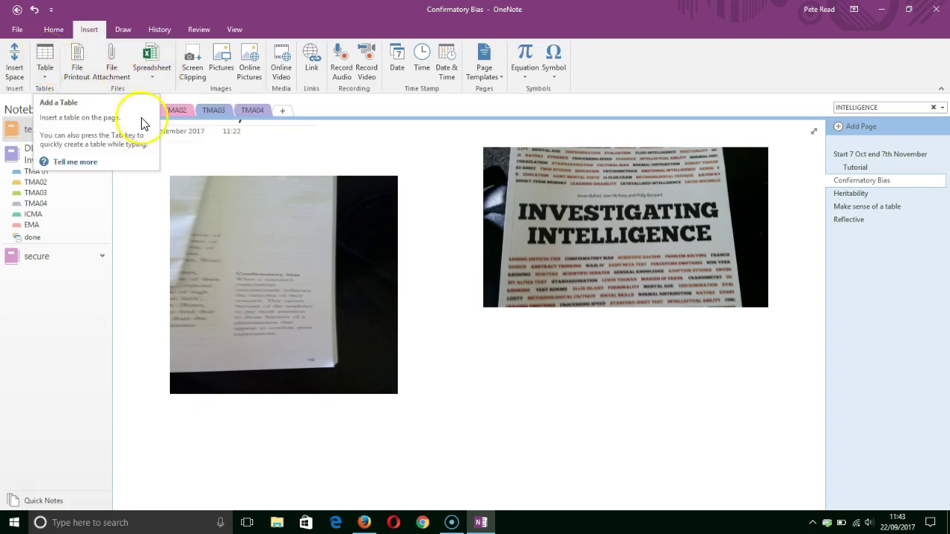
- Insert a table of three columns and three rows in the empty area below the book page photo
{"action": "left_click", "coordinate": [301, 435]}
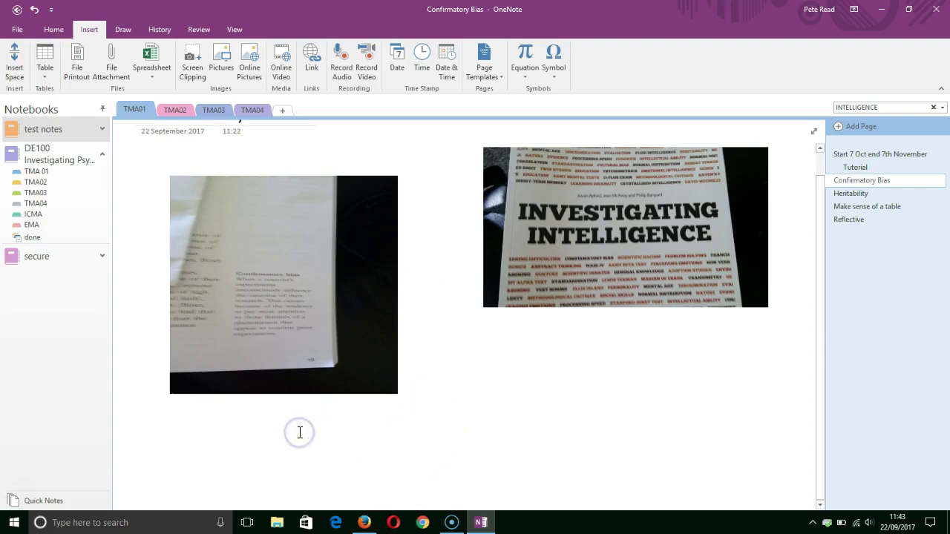
{"action": "left_click", "coordinate": [45, 76]}
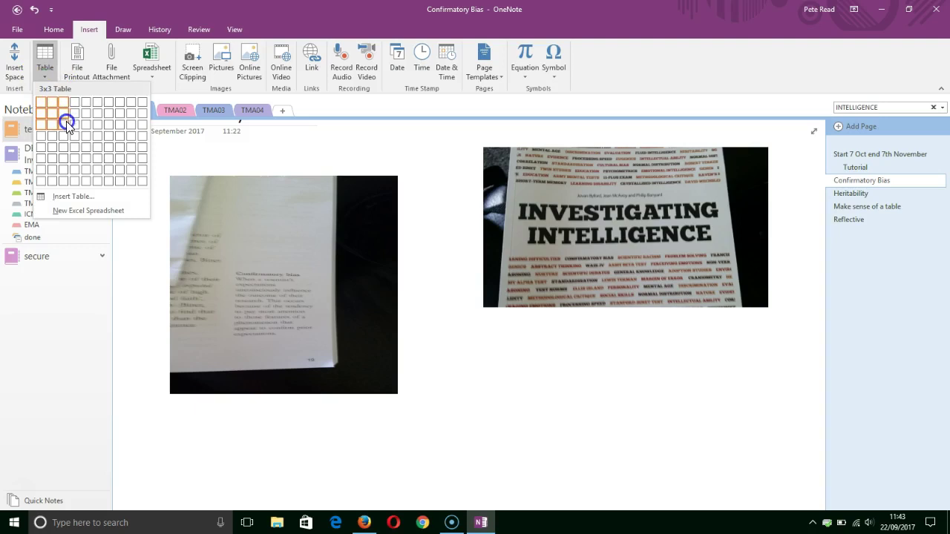
{"action": "left_click", "coordinate": [66, 124]}
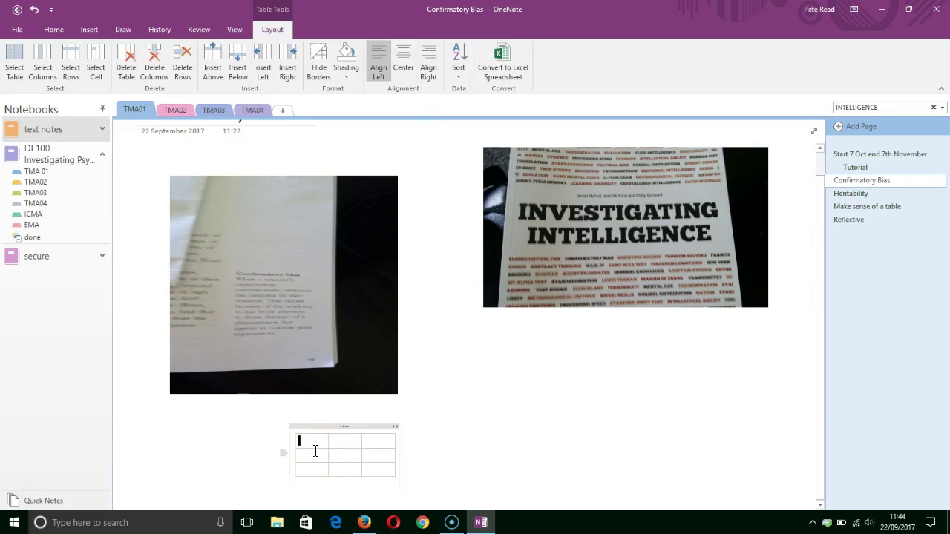
- Fill the table's first row with the headings ONE, TWO and THREE, one per cell
{"action": "type", "text": "ONE"}
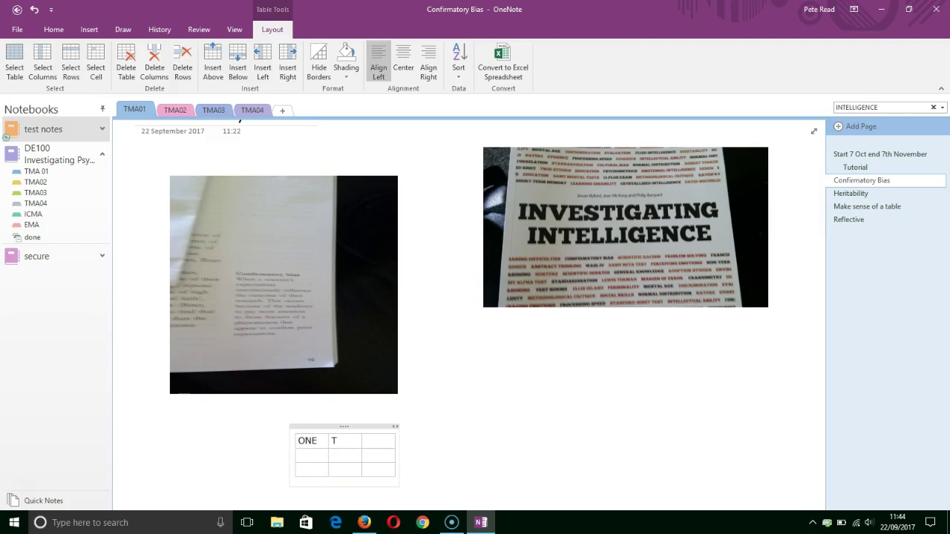
{"action": "type", "text": " THREE"}
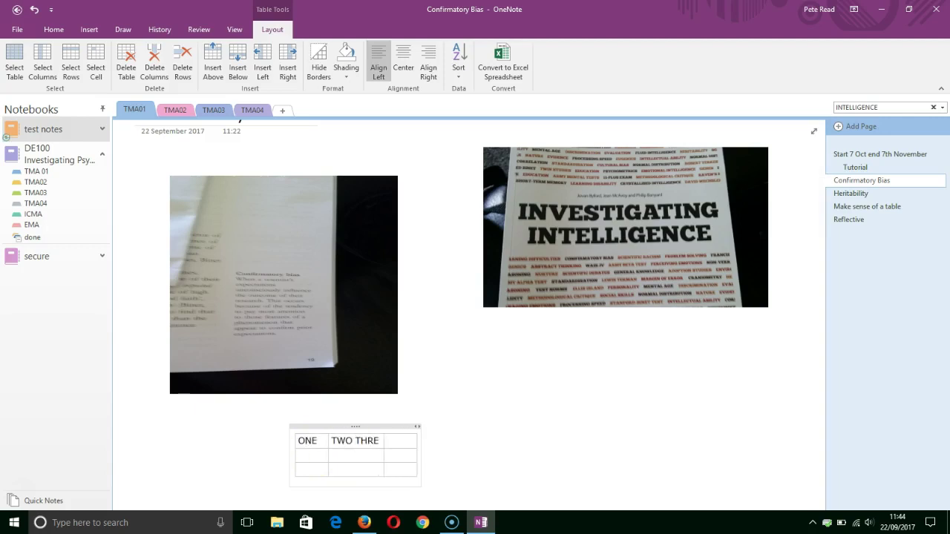
{"action": "key", "text": "BackSpace"}
{"action": "key", "text": "BackSpace"}
{"action": "key", "text": "BackSpace"}
{"action": "key", "text": "BackSpace"}
{"action": "key", "text": "BackSpace"}
{"action": "key", "text": "BackSpace"}
{"action": "key", "text": "Tab"}
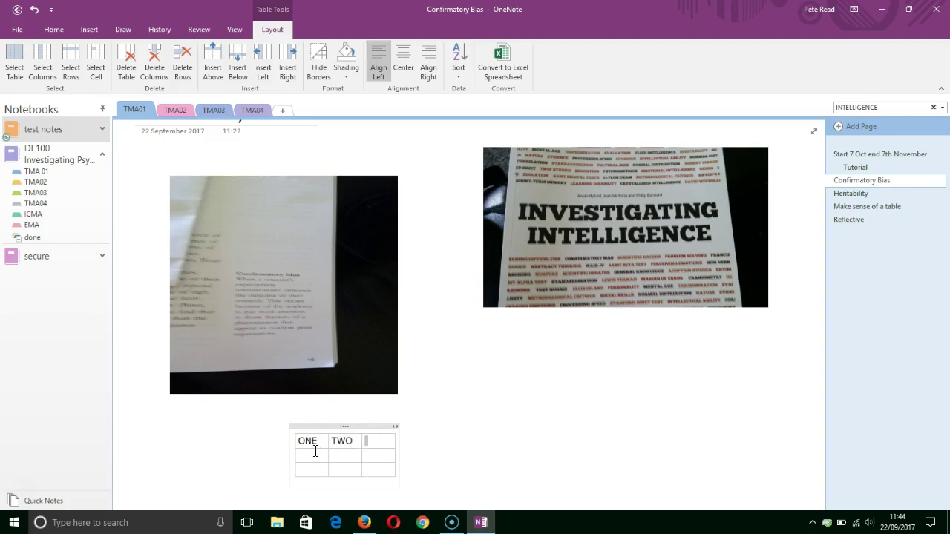
{"action": "type", "text": "THREE"}
- Enter IUO, JKKJ and JKN in the second row, and NJK plus a long string starting KJNKJ in the third
{"action": "left_click", "coordinate": [306, 458]}
{"action": "type", "text": "IUO"}
{"action": "key", "text": "Tab"}
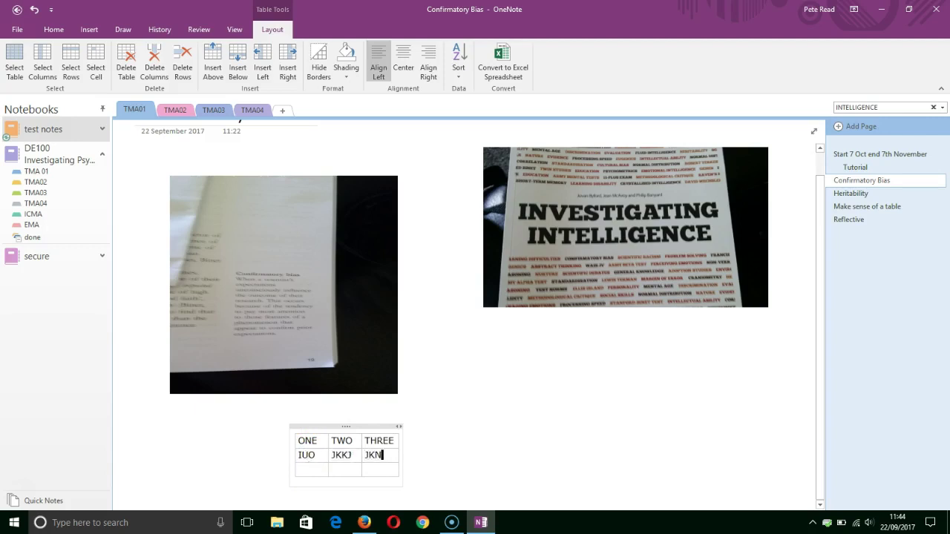
{"action": "type", "text": "KJNKJ"}
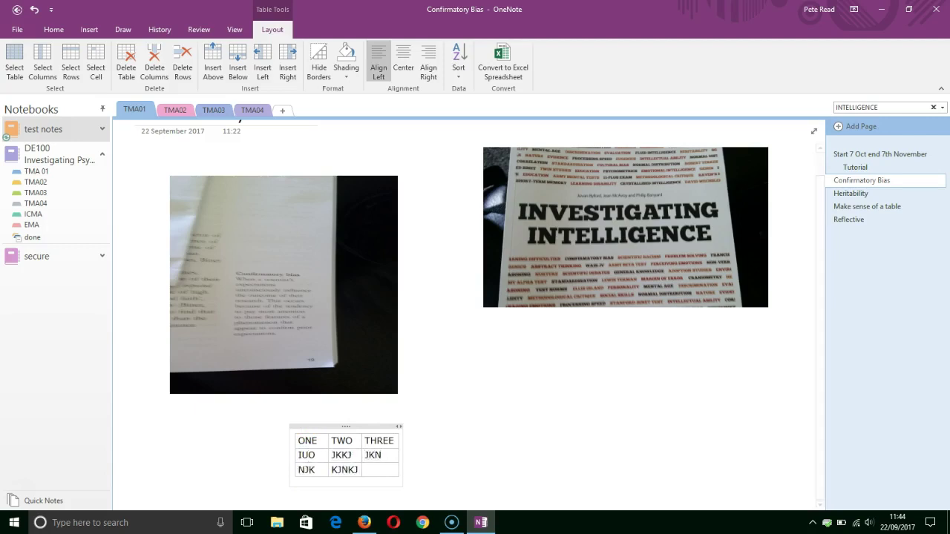
{"action": "type", "text": "NJNKJNKJNKJNKJNKJNJN"}
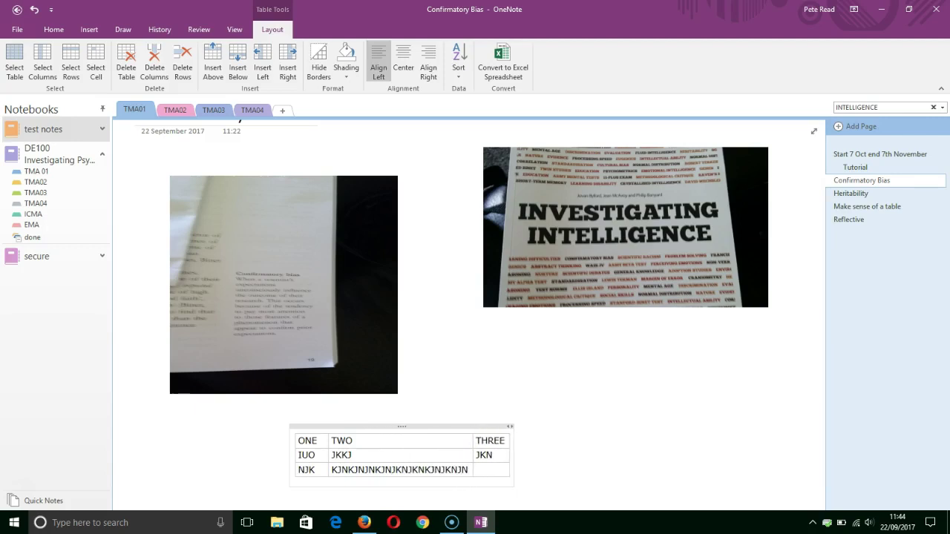
{"action": "key", "text": "Return"}
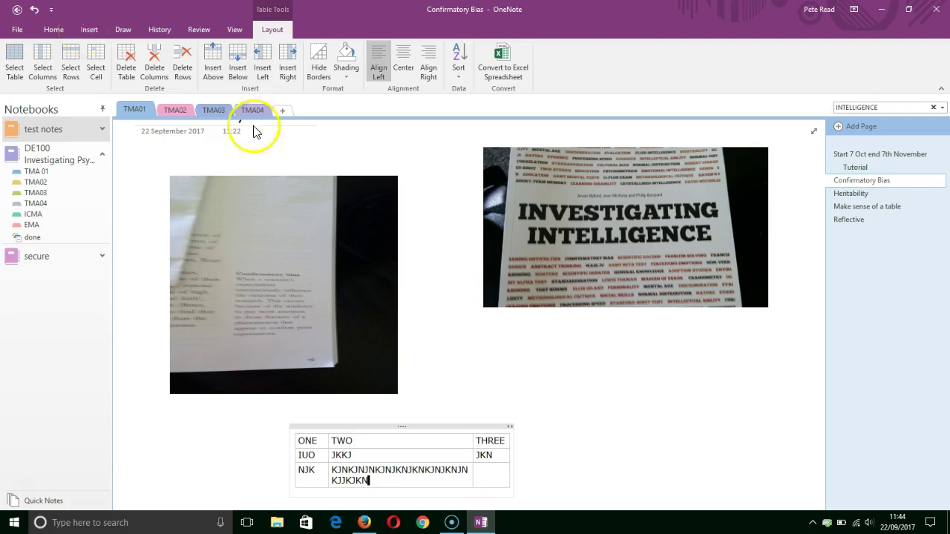
- Move the table from under the book page photo to just below the book cover photo
{"action": "left_click", "coordinate": [518, 344]}
{"action": "left_click", "coordinate": [555, 381]}
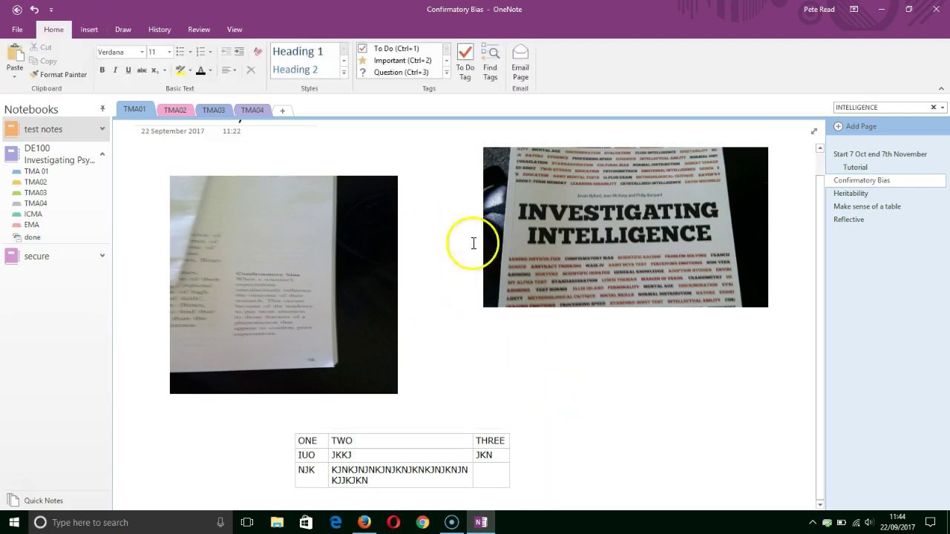
{"action": "left_click", "coordinate": [430, 451]}
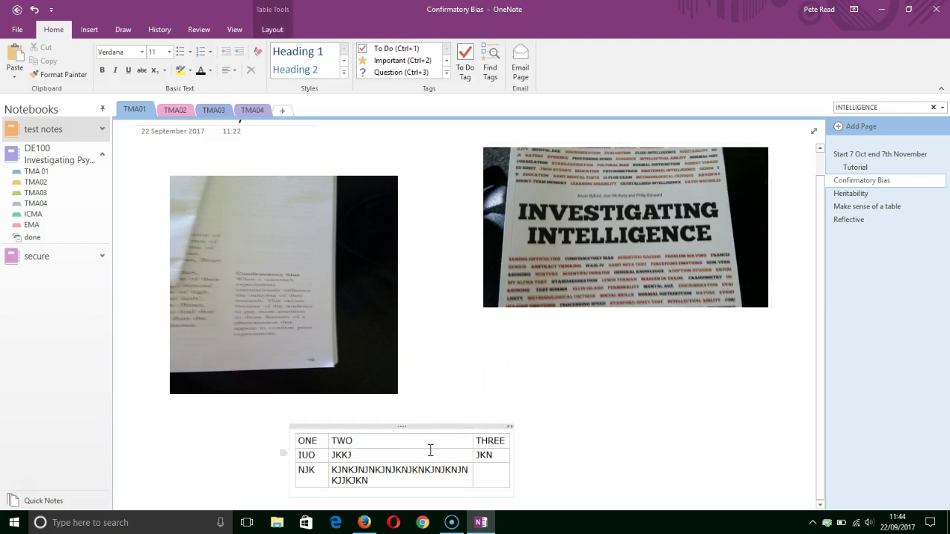
{"action": "left_click", "coordinate": [281, 29]}
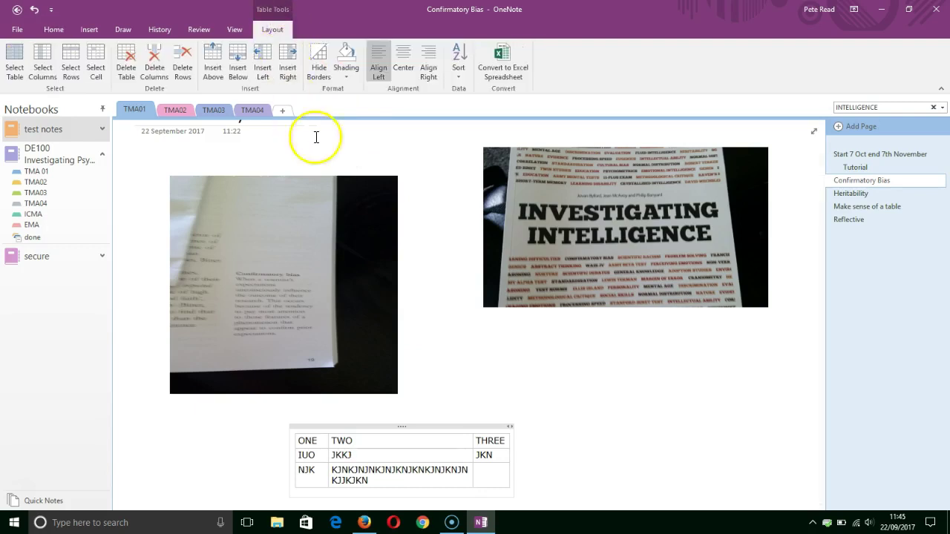
{"action": "left_click_drag", "start_coordinate": [400, 429], "coordinate": [603, 324]}
{"action": "left_click", "coordinate": [212, 465]}
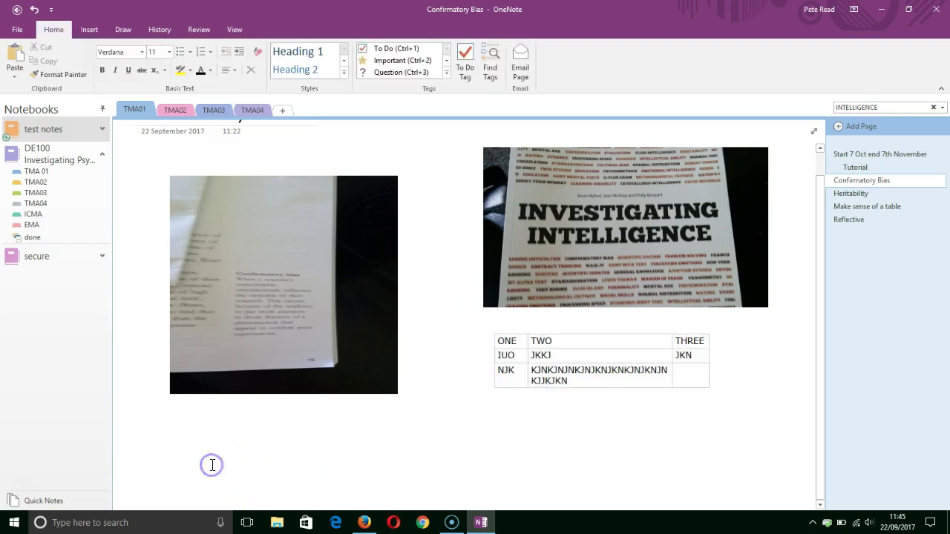
- Attach the file Instruction terms.doc from the dd102 stuff folder below the book page photo
{"action": "left_click", "coordinate": [180, 439]}
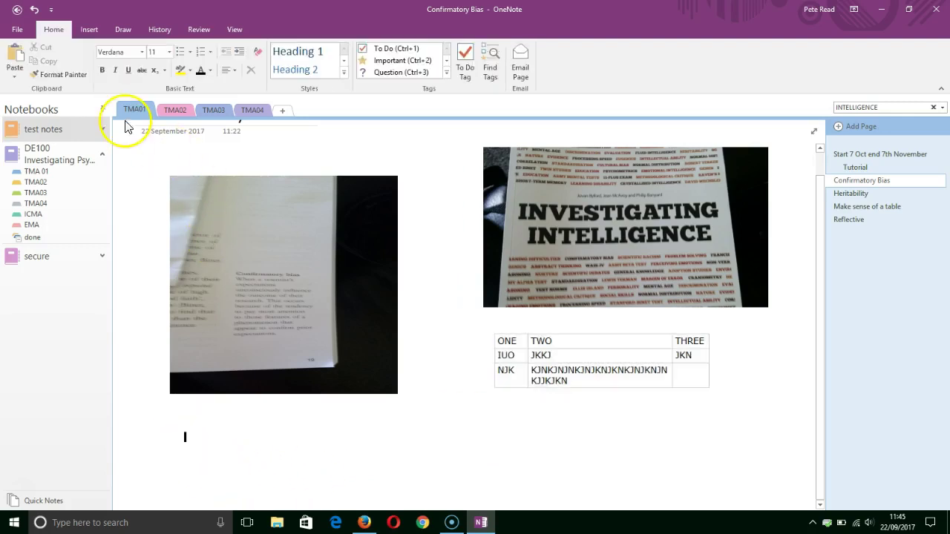
{"action": "left_click", "coordinate": [89, 30]}
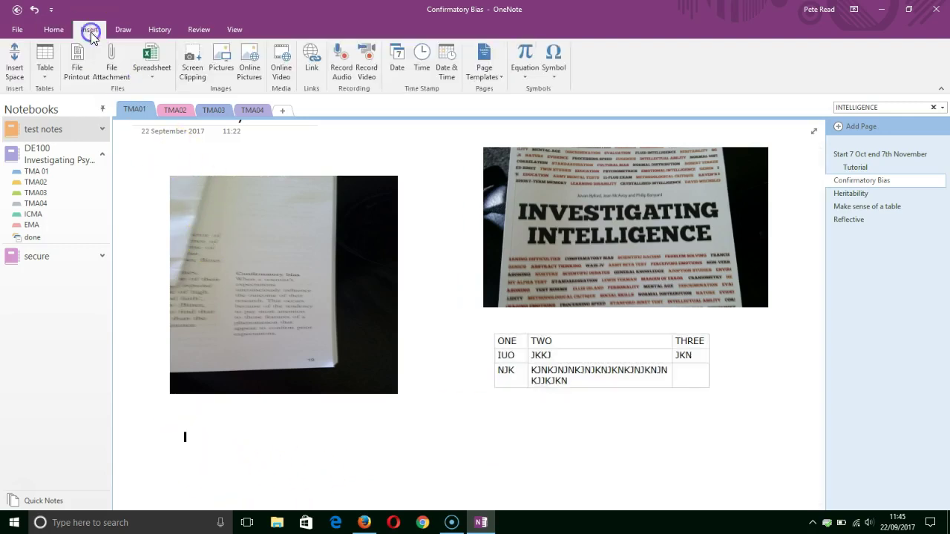
{"action": "left_click", "coordinate": [113, 68]}
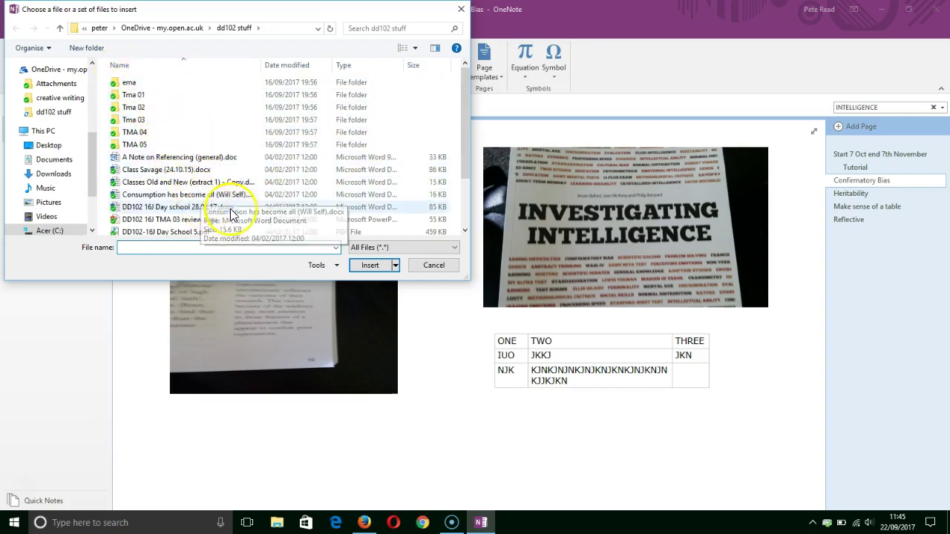
{"action": "left_click_drag", "start_coordinate": [466, 168], "coordinate": [466, 195]}
{"action": "left_click", "coordinate": [207, 206]}
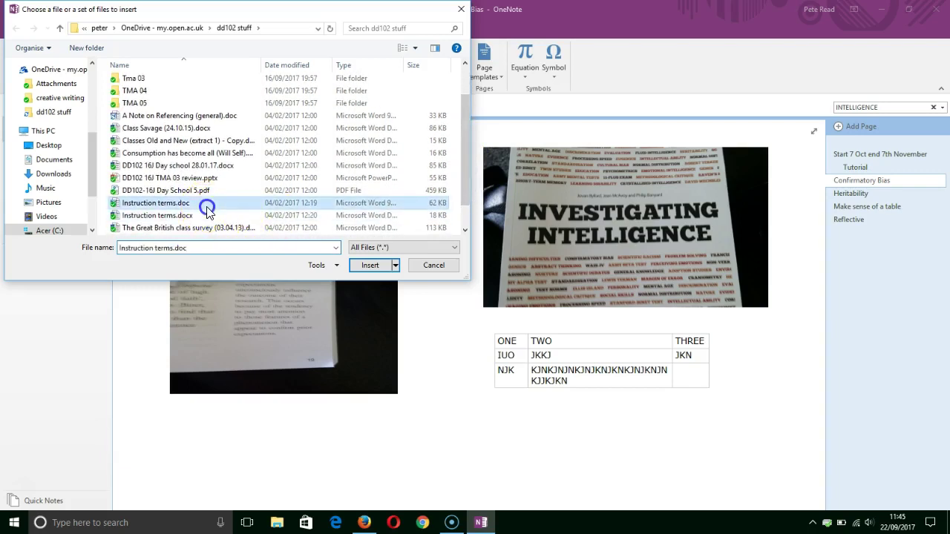
{"action": "left_click", "coordinate": [375, 266]}
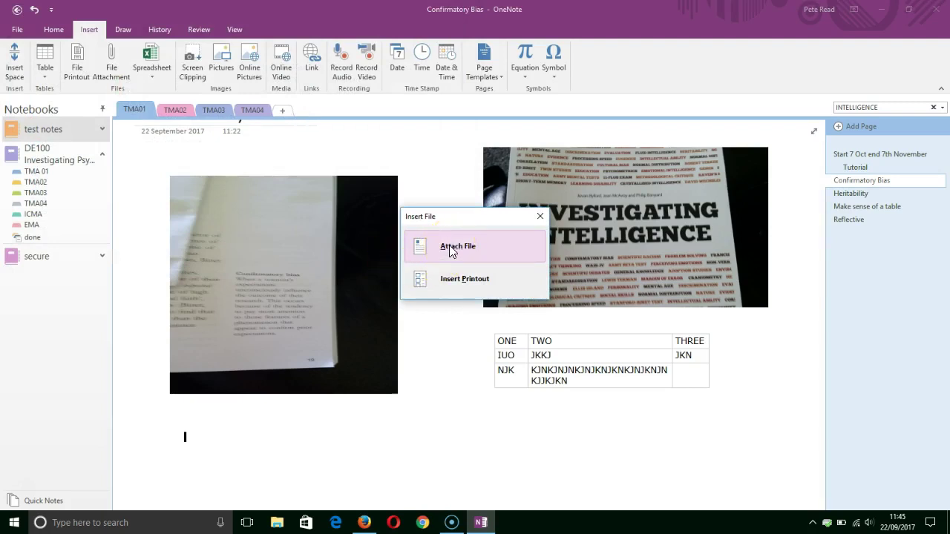
{"action": "left_click", "coordinate": [462, 281]}
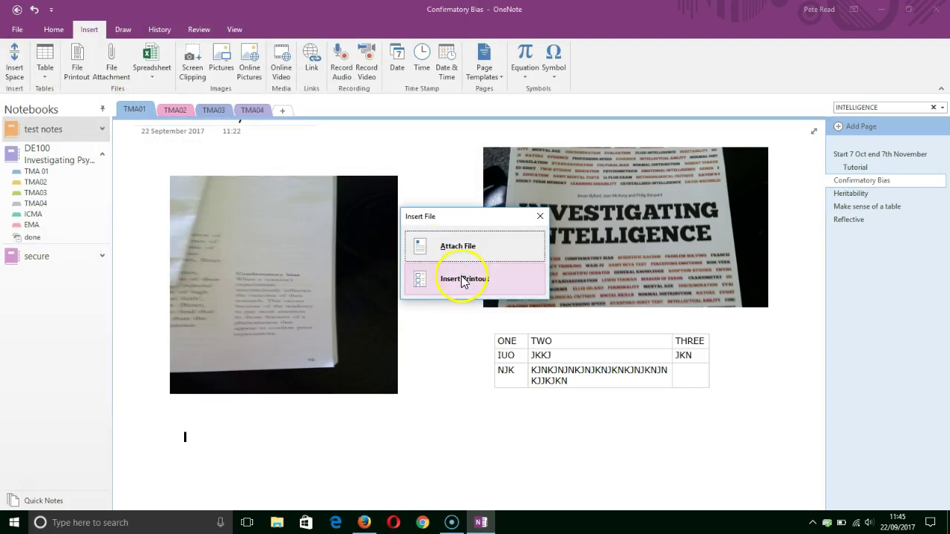
{"action": "left_click", "coordinate": [460, 256]}
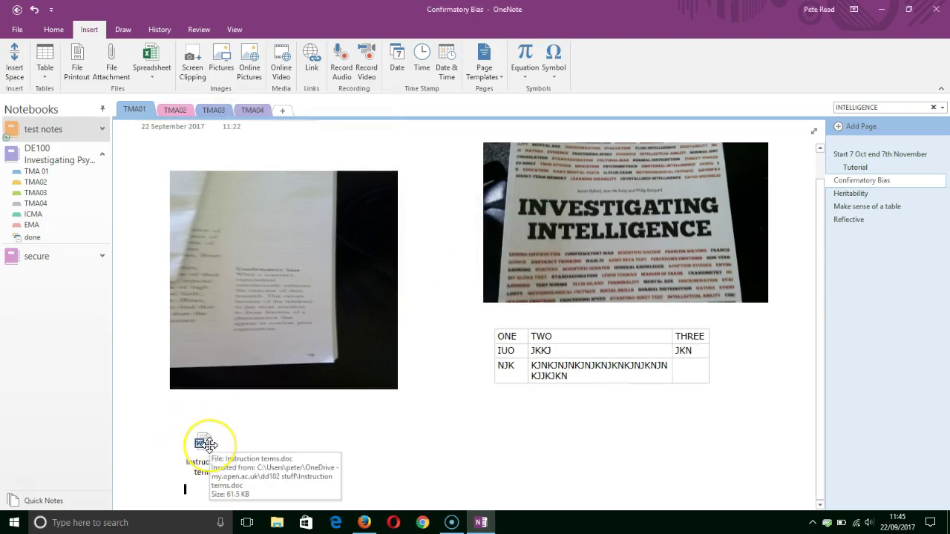
- Insert Instruction terms.doc from the dd102 stuff folder as a printout below its attachment icon
{"action": "left_click", "coordinate": [275, 430]}
{"action": "left_click", "coordinate": [202, 449]}
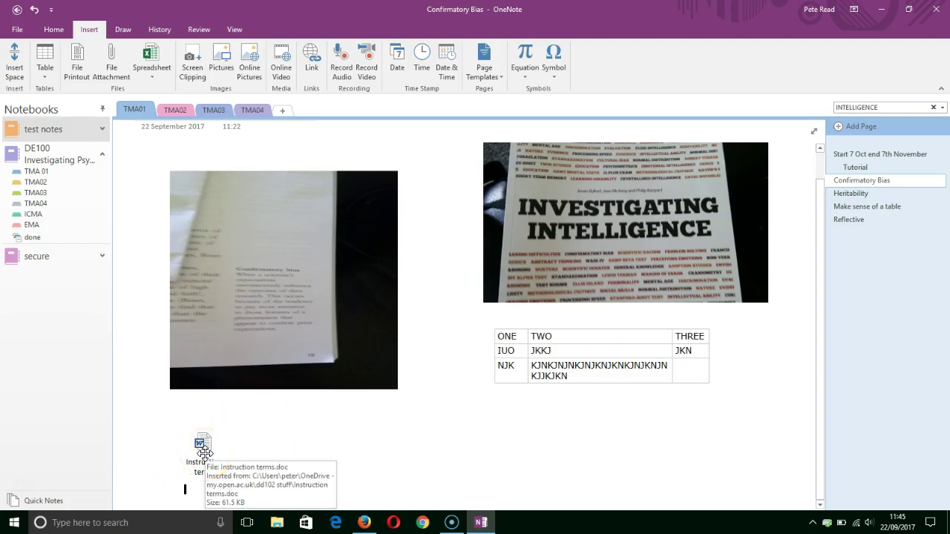
{"action": "left_click", "coordinate": [237, 448]}
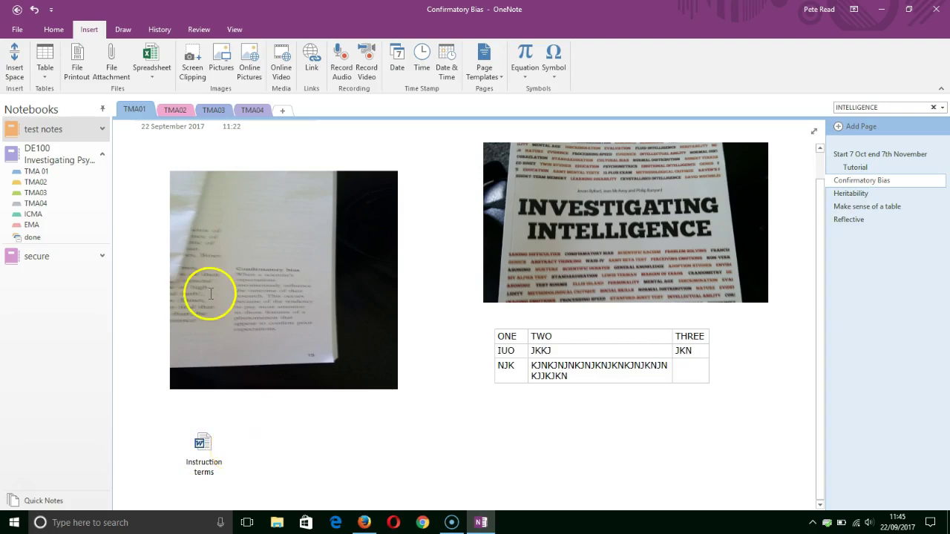
{"action": "left_click", "coordinate": [108, 63]}
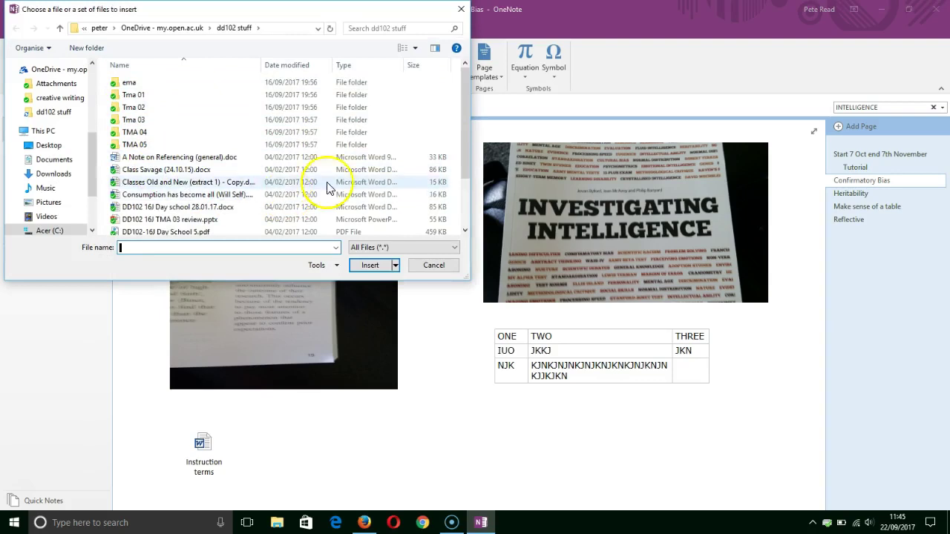
{"action": "left_click_drag", "start_coordinate": [461, 156], "coordinate": [462, 195]}
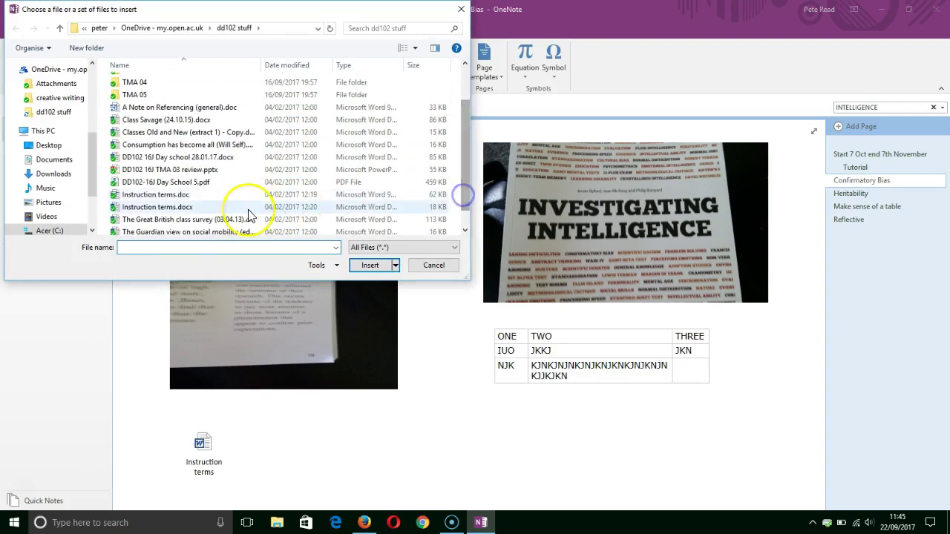
{"action": "left_click", "coordinate": [212, 195]}
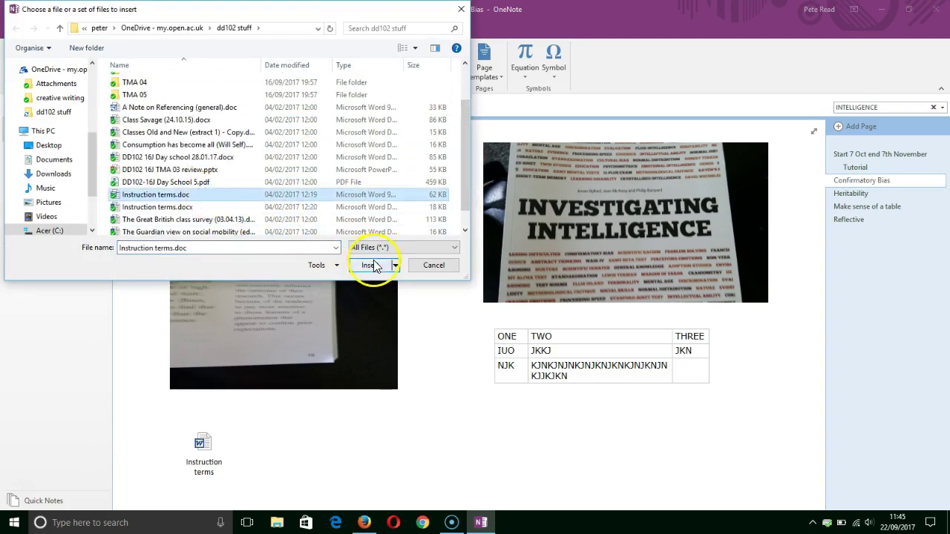
{"action": "left_click", "coordinate": [370, 265]}
{"action": "left_click", "coordinate": [459, 280]}
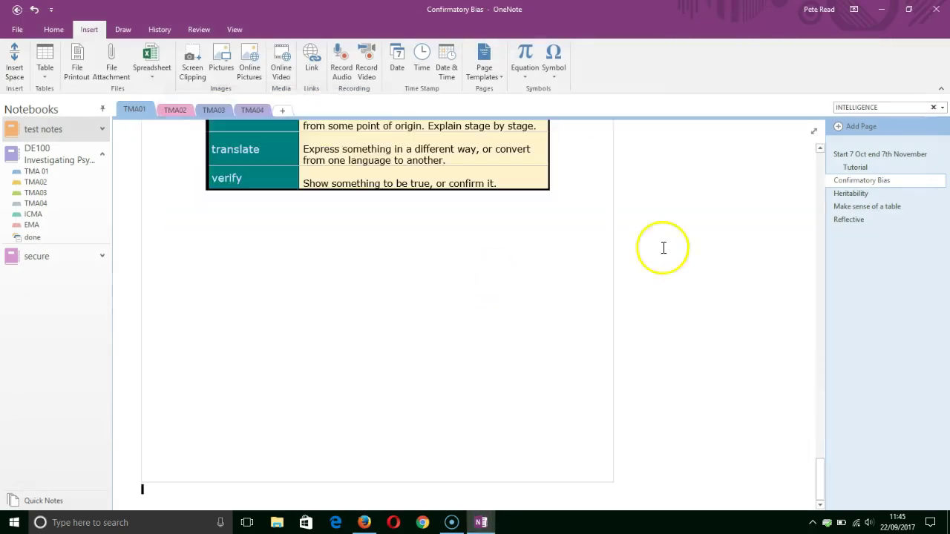
- Look through the instruction terms printout, checking the assignment wording on the "Start 7 Oct end 7th November" page in between
{"action": "left_click_drag", "start_coordinate": [821, 467], "coordinate": [800, 301]}
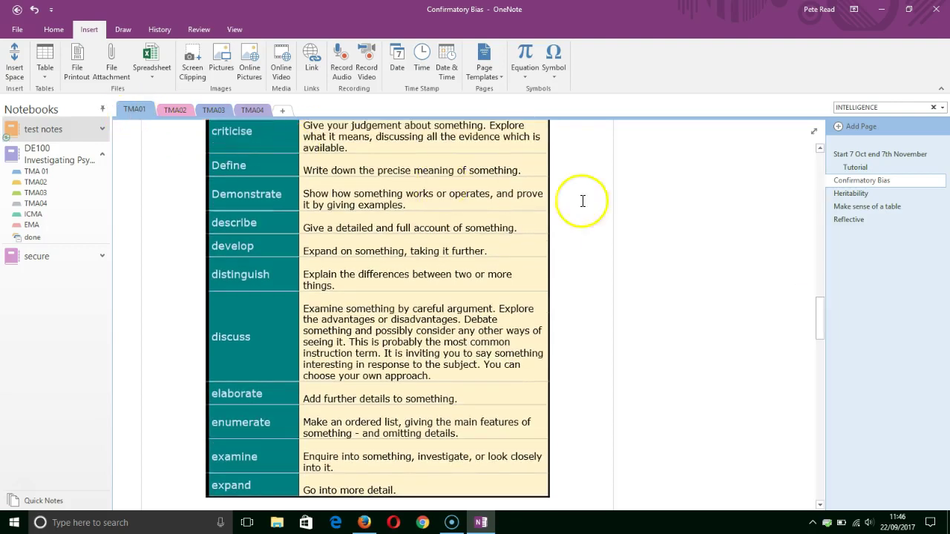
{"action": "left_click", "coordinate": [883, 154]}
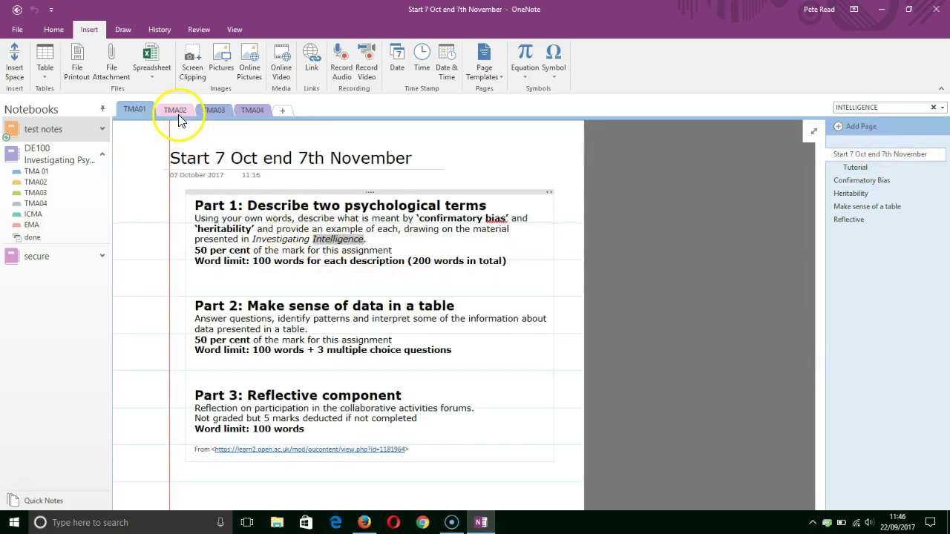
{"action": "left_click", "coordinate": [860, 181]}
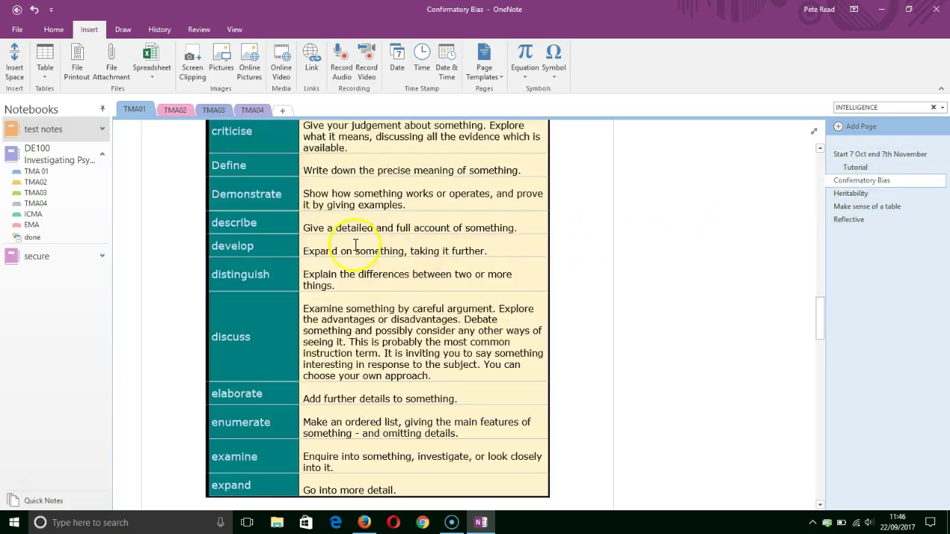
{"action": "left_click", "coordinate": [454, 220]}
{"action": "left_click", "coordinate": [488, 228]}
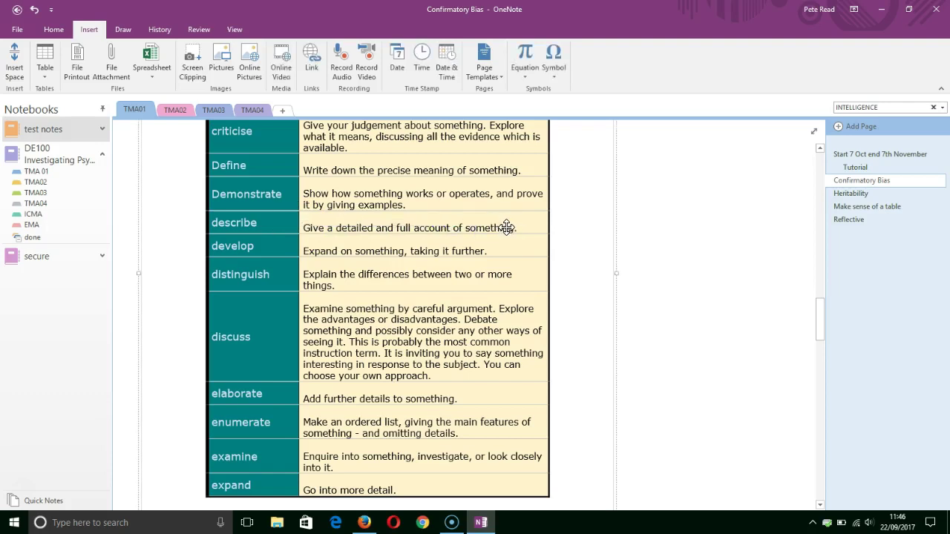
{"action": "left_click", "coordinate": [454, 229]}
{"action": "left_click", "coordinate": [278, 151]}
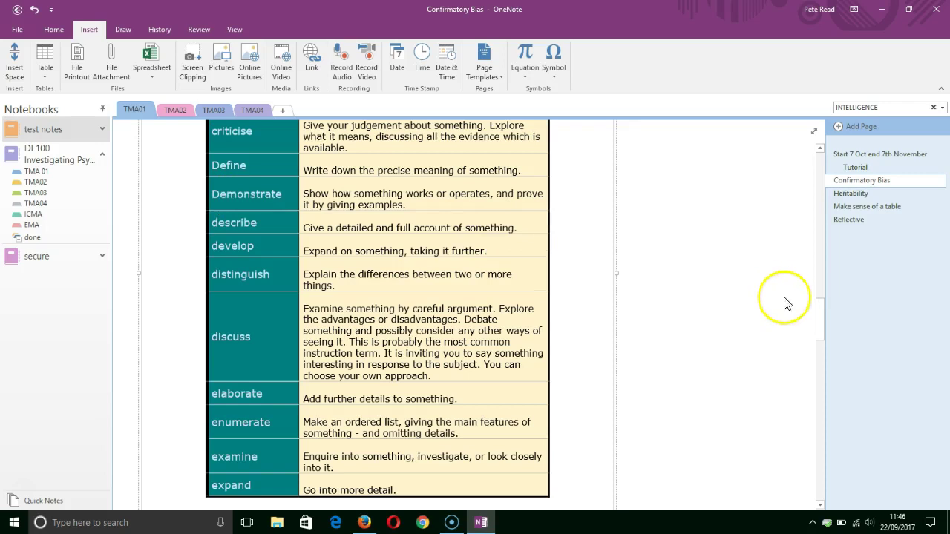
{"action": "left_click_drag", "start_coordinate": [822, 315], "coordinate": [816, 183]}
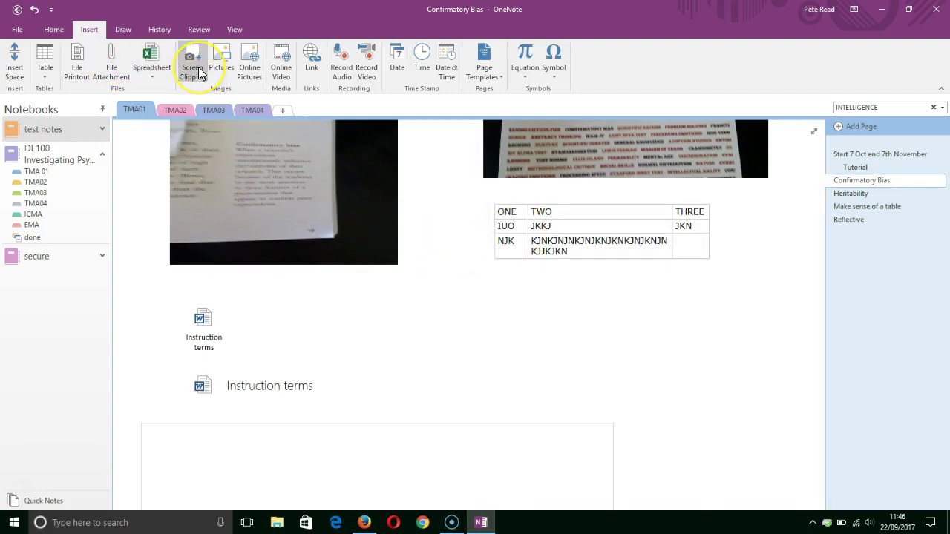
- Insert a screen clipping of the Old Firefox Data folder on the desktop into the Confirmatory Bias page
{"action": "left_click", "coordinate": [198, 67]}
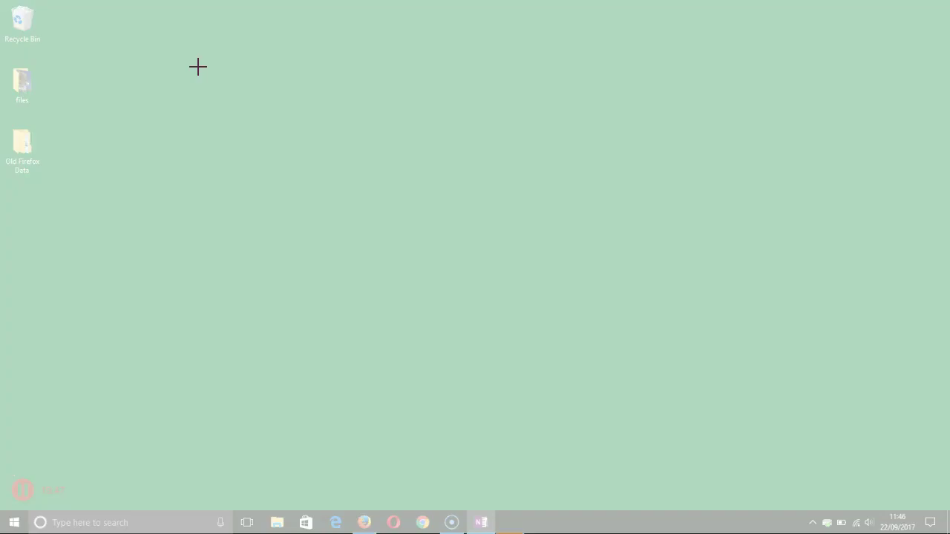
{"action": "left_click_drag", "start_coordinate": [198, 67], "coordinate": [224, 381]}
{"action": "left_click_drag", "start_coordinate": [34, 206], "coordinate": [9, 120]}
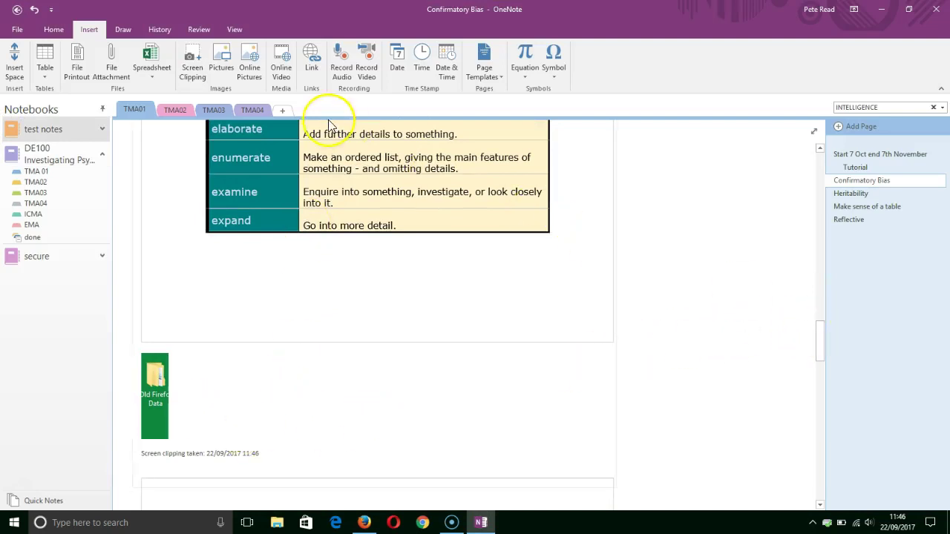
- Insert the photo of the laptop, tablet and phone from the computer's picture files below the screen clipping
{"action": "left_click", "coordinate": [221, 52]}
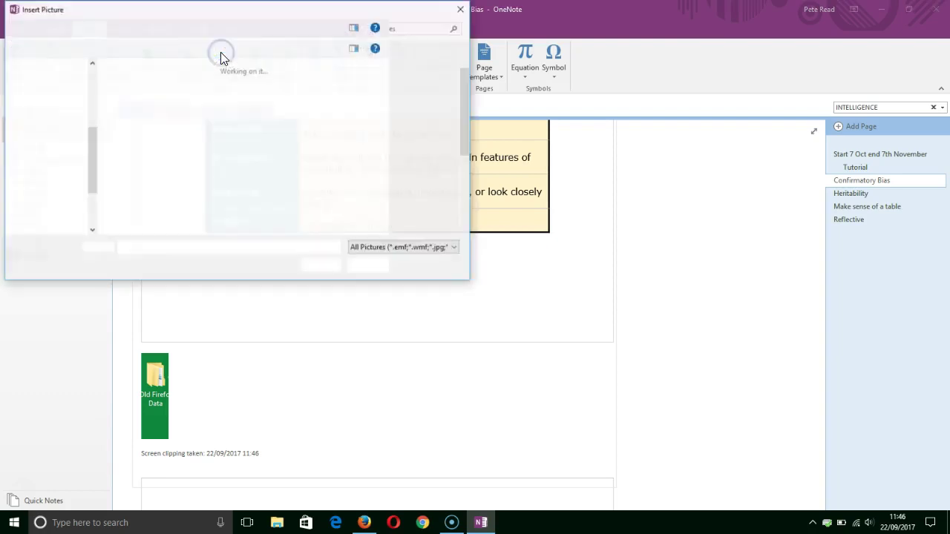
{"action": "double_click", "coordinate": [277, 96]}
{"action": "double_click", "coordinate": [158, 95]}
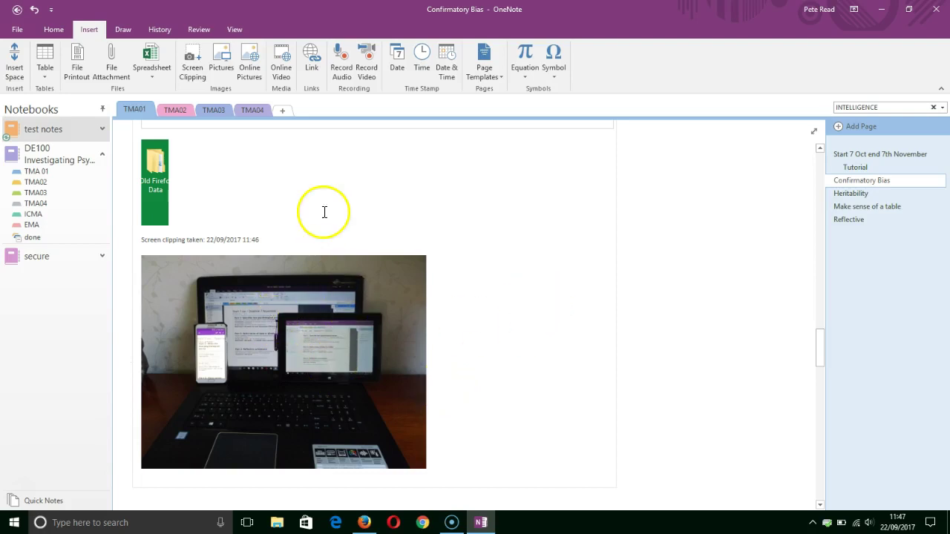
- Search Bing images for "OPEN UNI" and insert the vintage keyboard computer picture below the laptop photo
{"action": "left_click", "coordinate": [248, 73]}
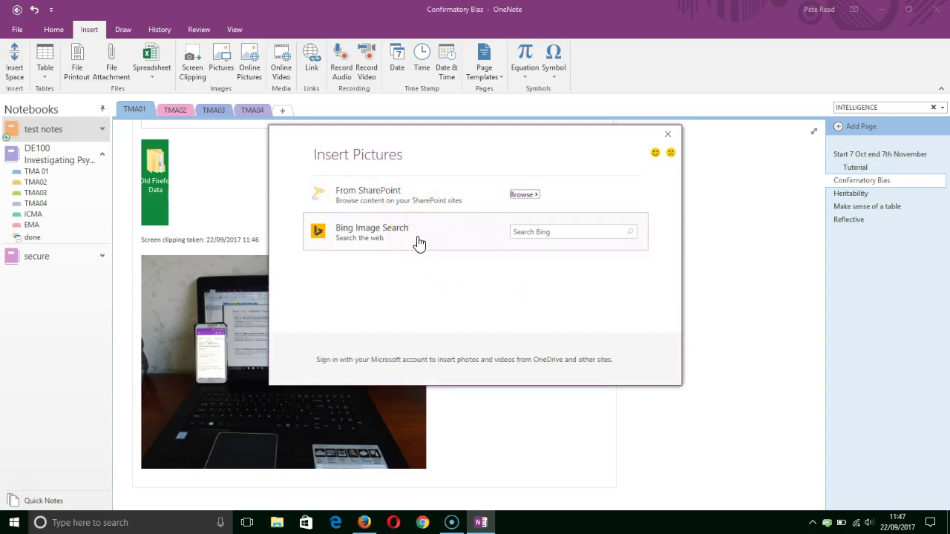
{"action": "left_click", "coordinate": [540, 233]}
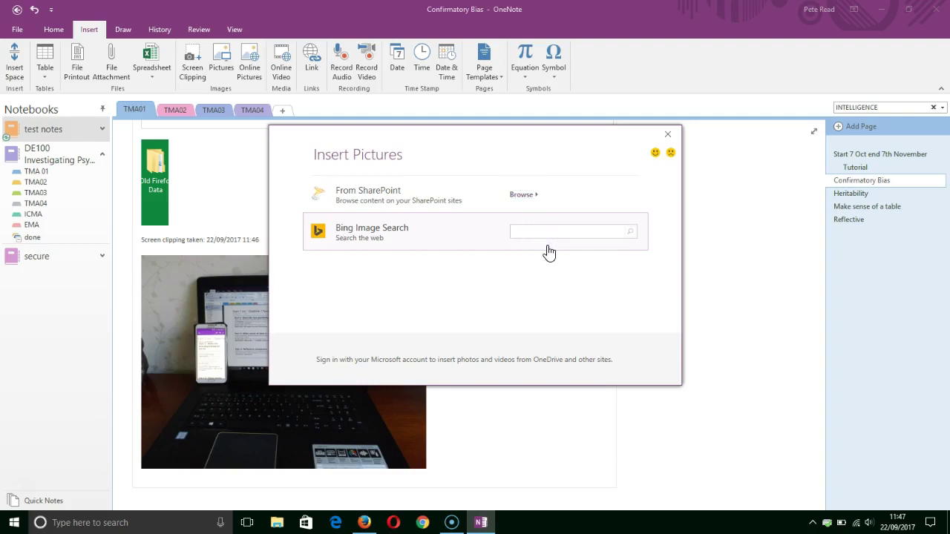
{"action": "type", "text": "OPEN UNI"}
{"action": "key", "text": "Caps_Lock"}
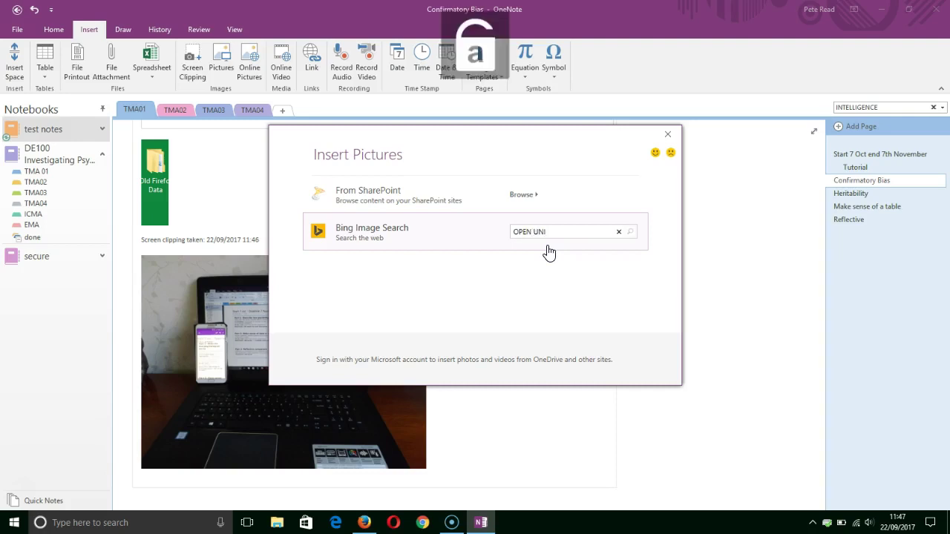
{"action": "key", "text": "Return"}
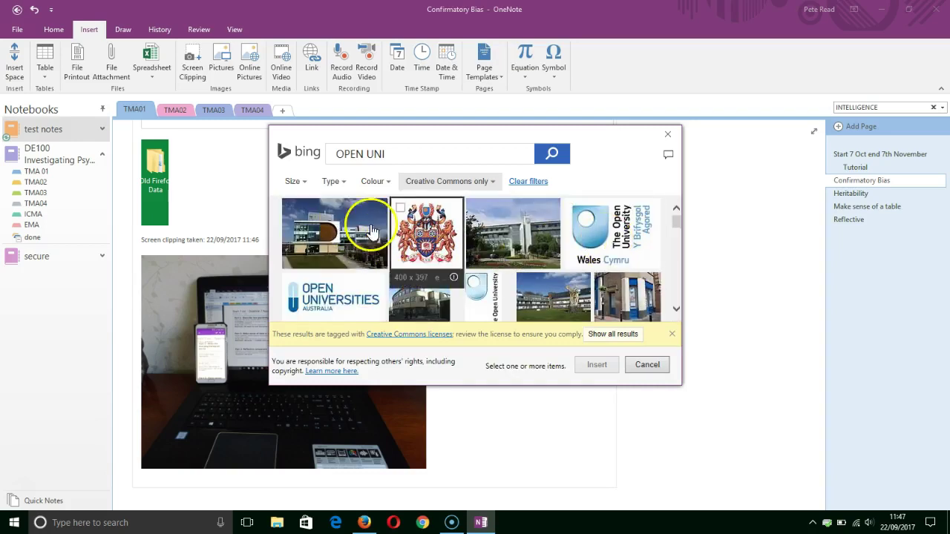
{"action": "left_click_drag", "start_coordinate": [679, 222], "coordinate": [676, 236]}
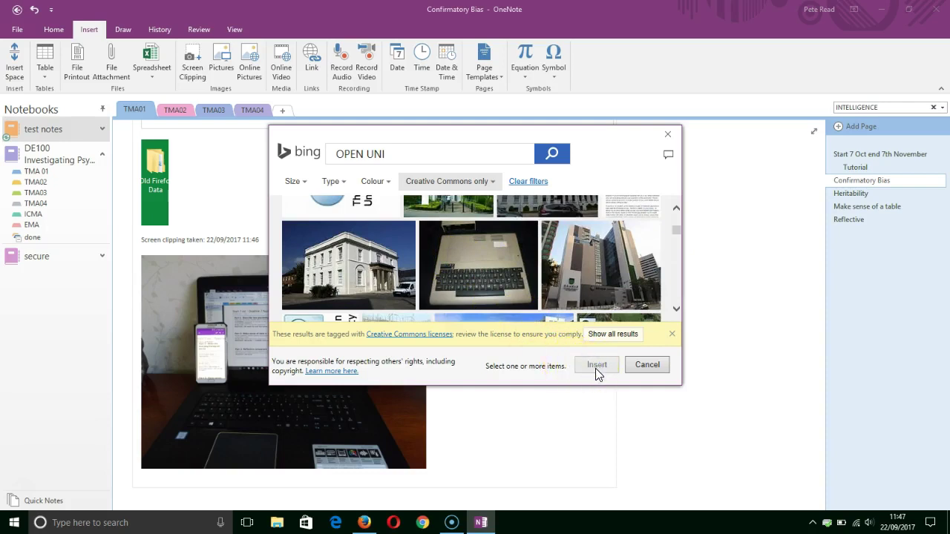
{"action": "left_click", "coordinate": [467, 274]}
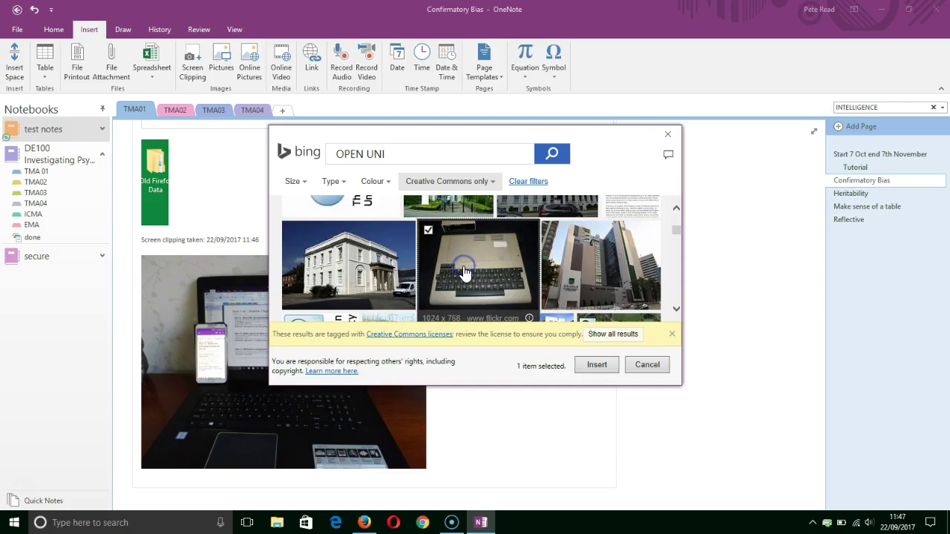
{"action": "left_click", "coordinate": [581, 364]}
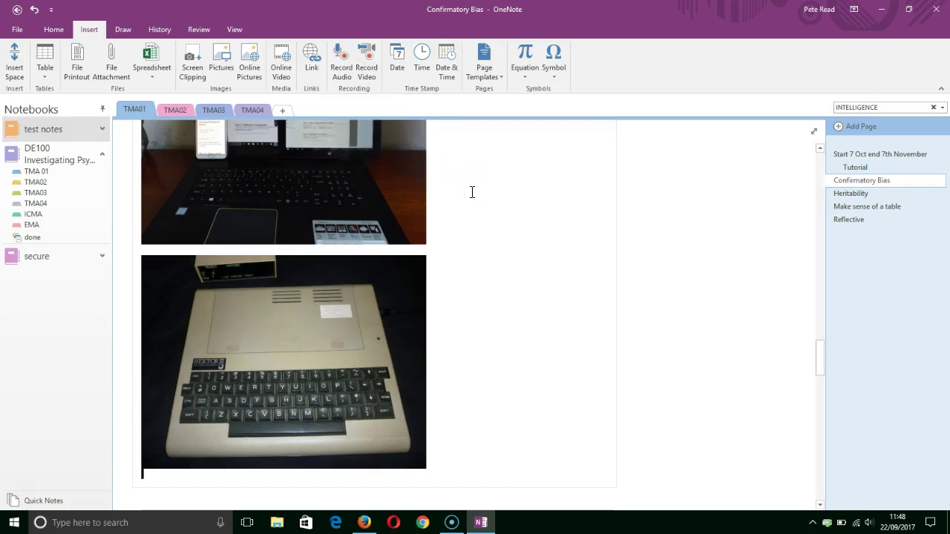
- Add blank lines between the screen clipping and the laptop photo, and record a short audio clip there
{"action": "scroll", "coordinate": [472, 192], "scroll_direction": "up", "scroll_amount": 3}
{"action": "left_click", "coordinate": [421, 135]}
{"action": "left_click", "coordinate": [395, 132]}
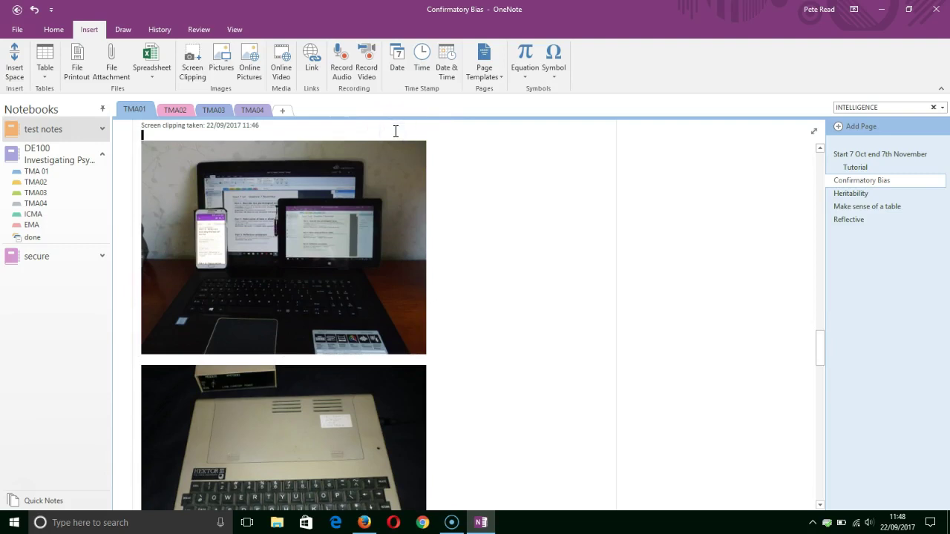
{"action": "key", "text": "Return"}
{"action": "key", "text": "Return"}
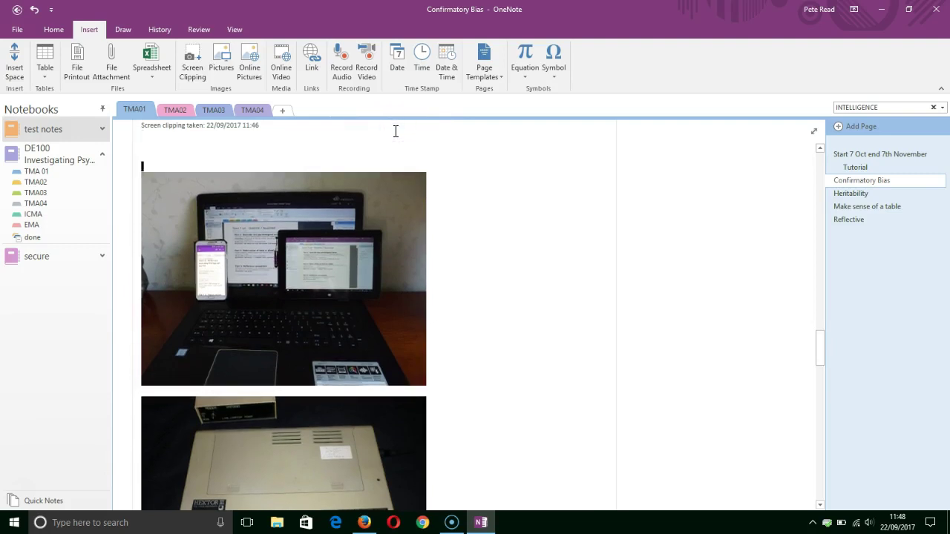
{"action": "left_click", "coordinate": [341, 61]}
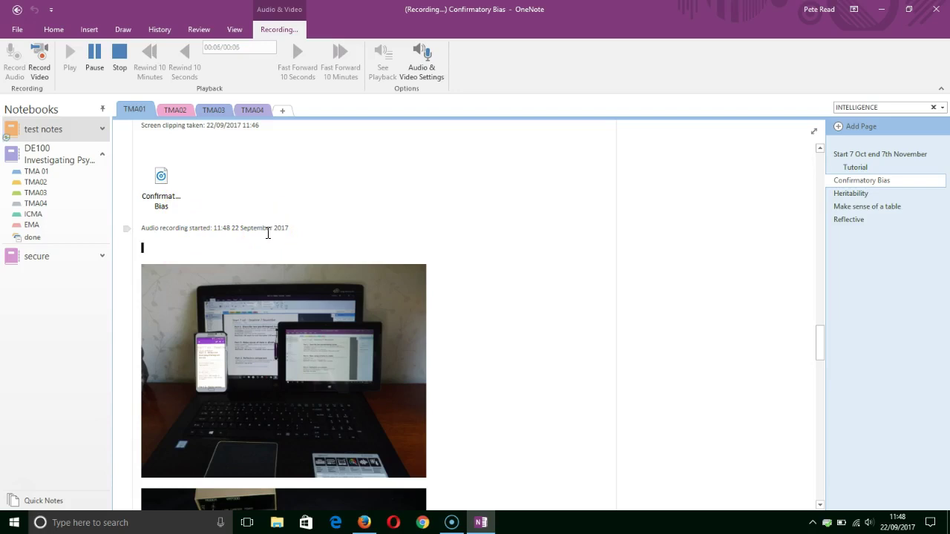
{"action": "left_click", "coordinate": [120, 59]}
- Play back the audio recording on the Confirmatory Bias page
{"action": "left_click", "coordinate": [380, 207]}
{"action": "left_click", "coordinate": [164, 185]}
{"action": "left_click", "coordinate": [162, 176]}
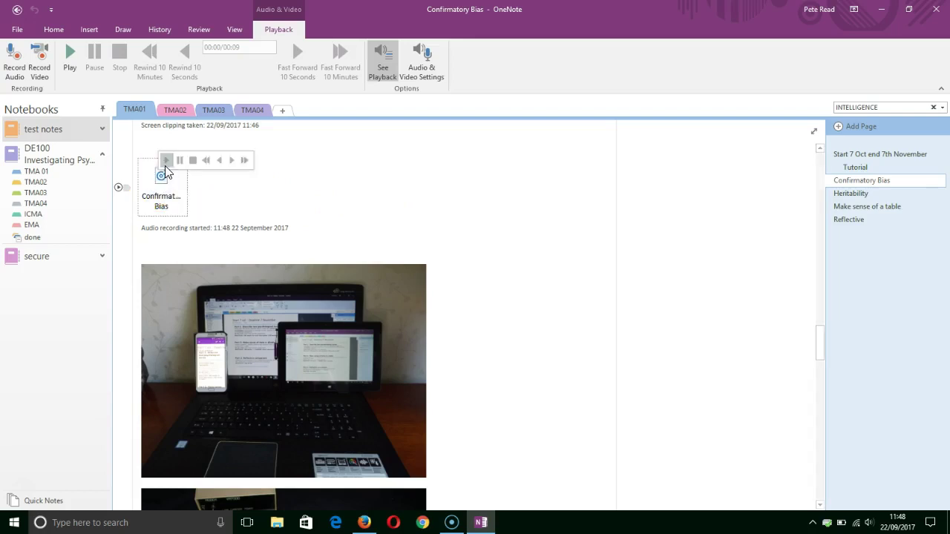
{"action": "left_click", "coordinate": [166, 163]}
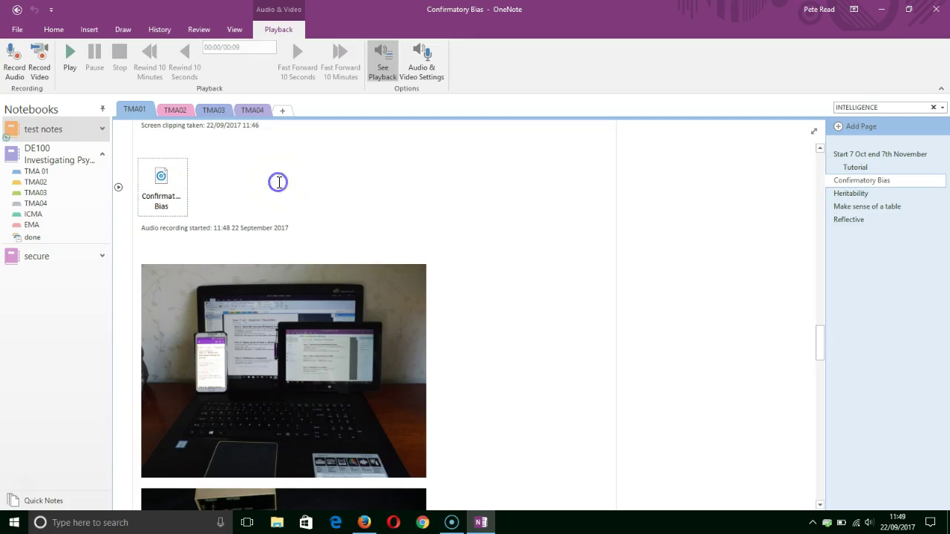
{"action": "left_click", "coordinate": [344, 230]}
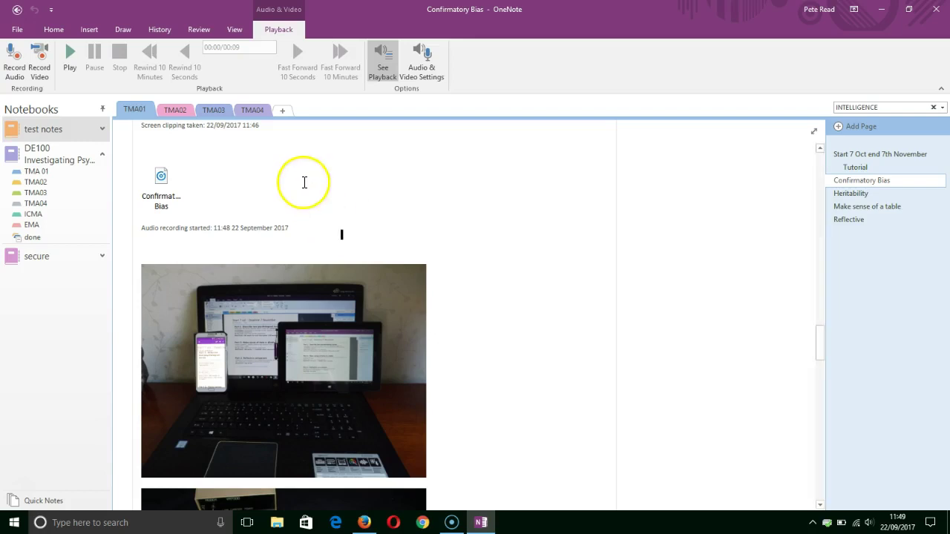
- Insert a new equation reading 6 + 7 = 13 beside the audio recording's time line
{"action": "left_click", "coordinate": [90, 29]}
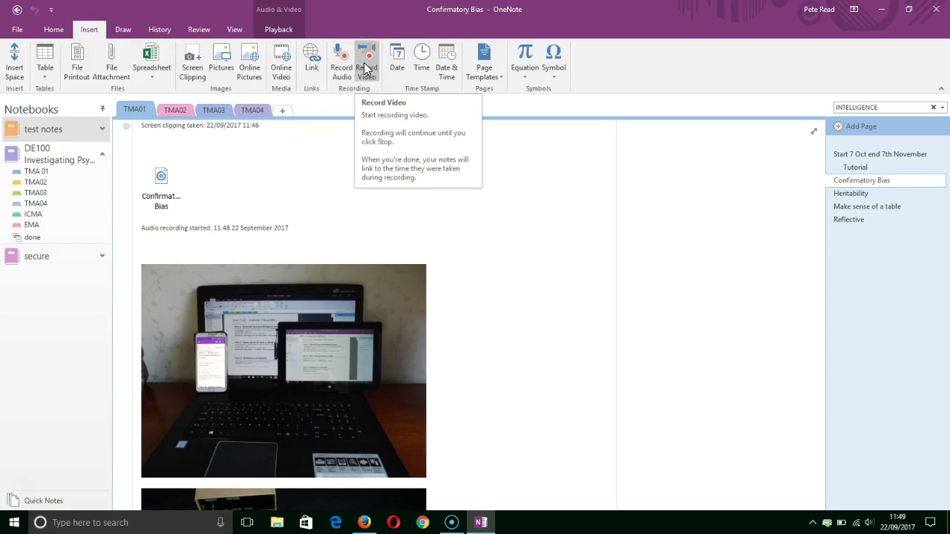
{"action": "left_click", "coordinate": [445, 213]}
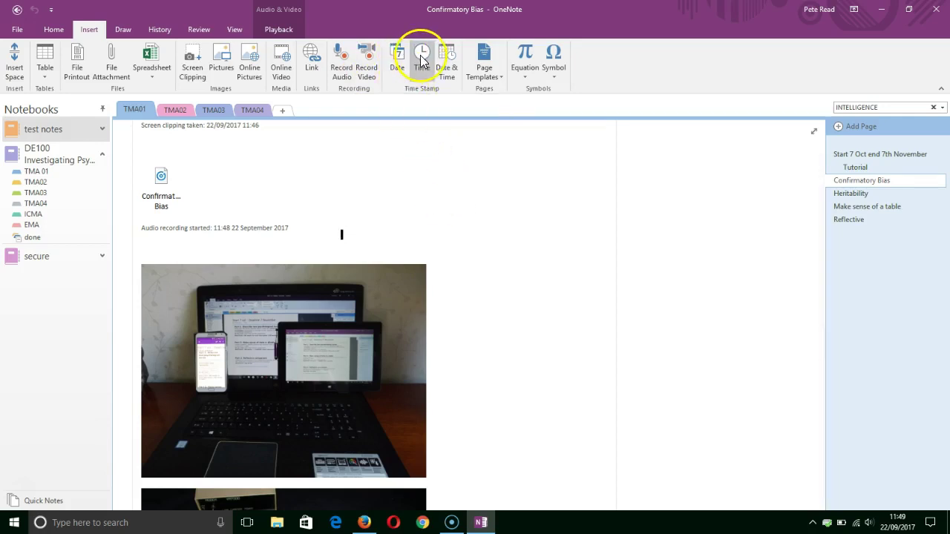
{"action": "left_click", "coordinate": [524, 72]}
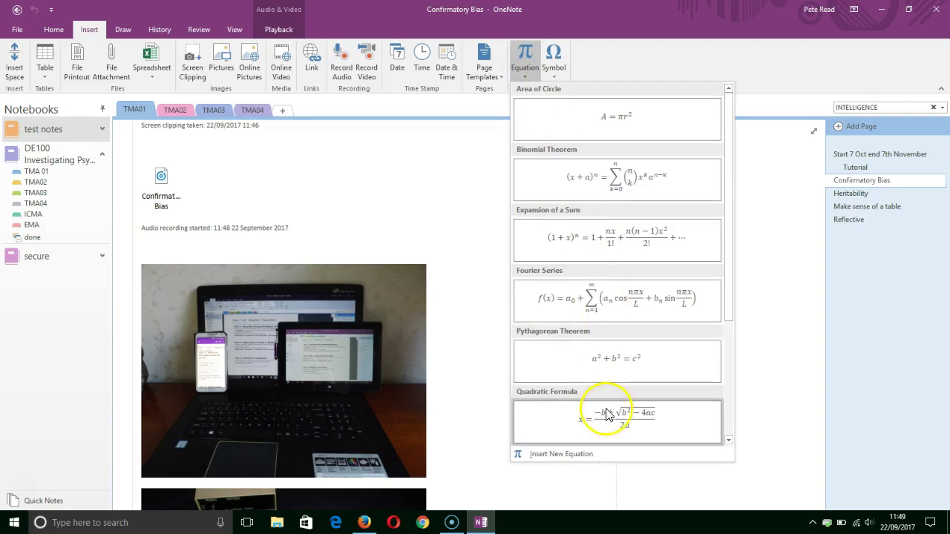
{"action": "left_click", "coordinate": [582, 453]}
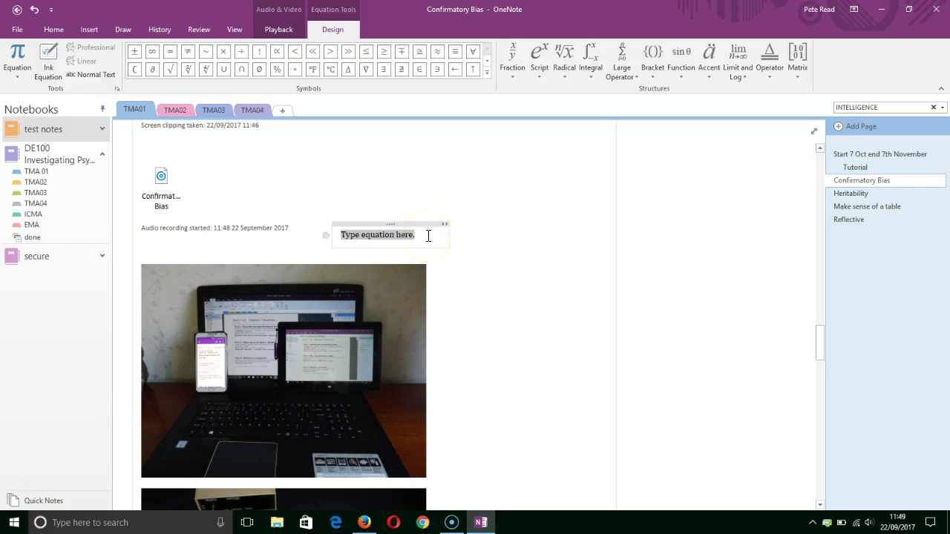
{"action": "type", "text": "6 + 7 = 13"}
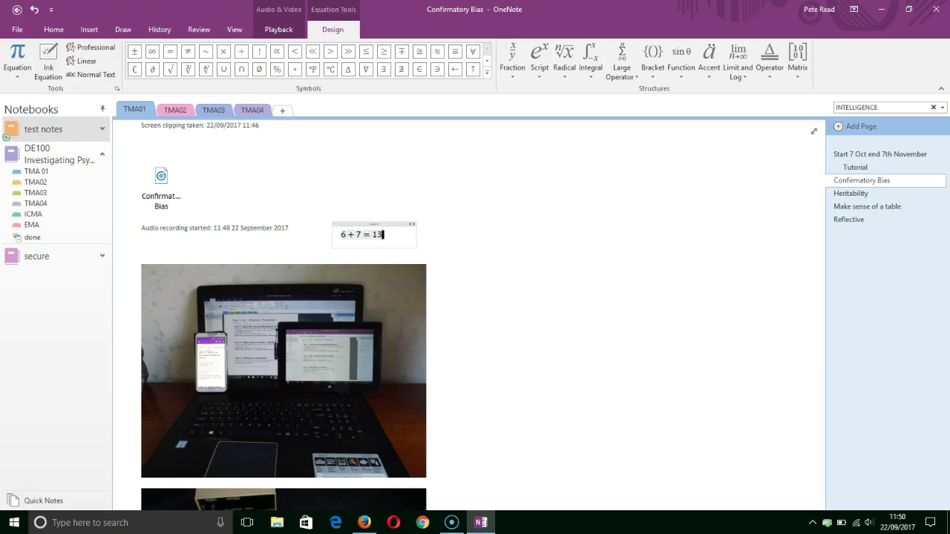
{"action": "left_click", "coordinate": [543, 219]}
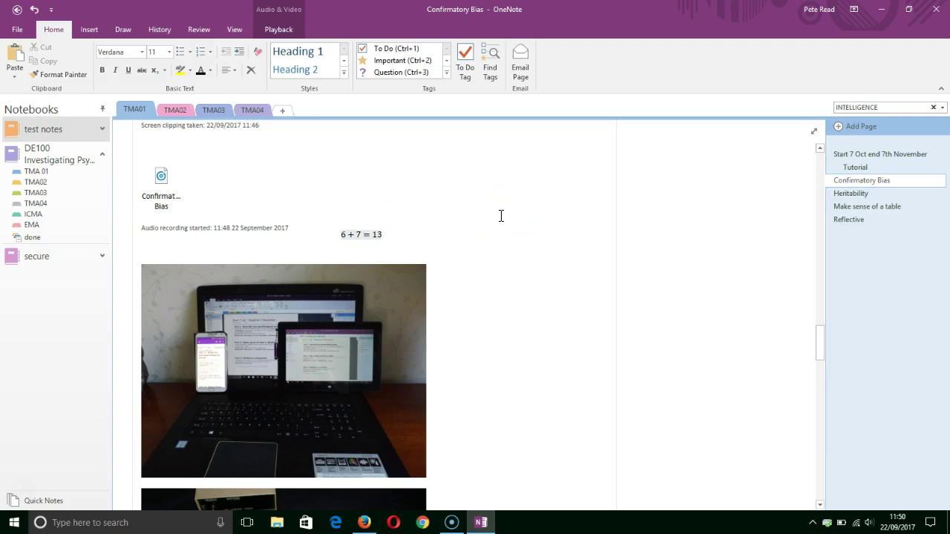
{"action": "left_click", "coordinate": [440, 160]}
{"action": "left_click", "coordinate": [487, 165]}
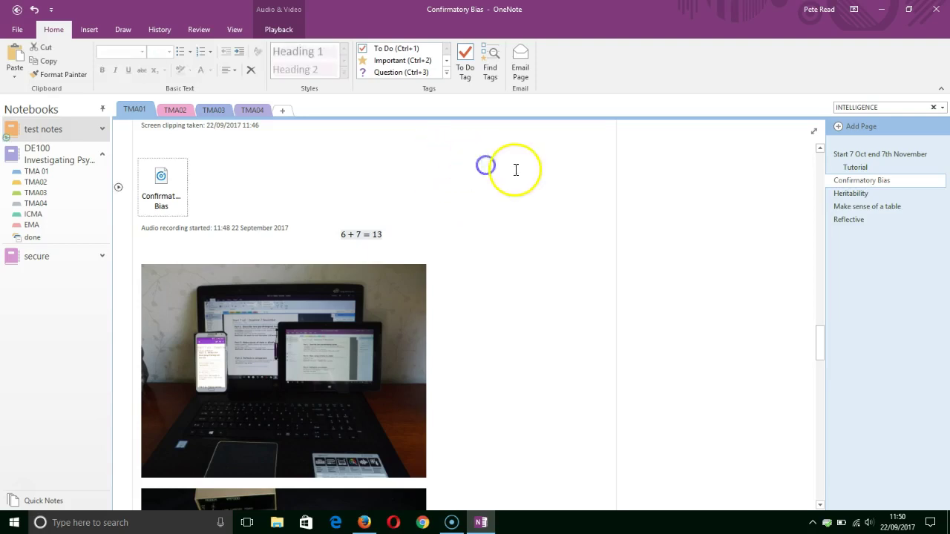
- On the Heritability page, list "Define the term", "Explain the term in own words", "Give an example from the book" and "reference" on separate lines
{"action": "left_click_drag", "start_coordinate": [824, 329], "coordinate": [821, 264]}
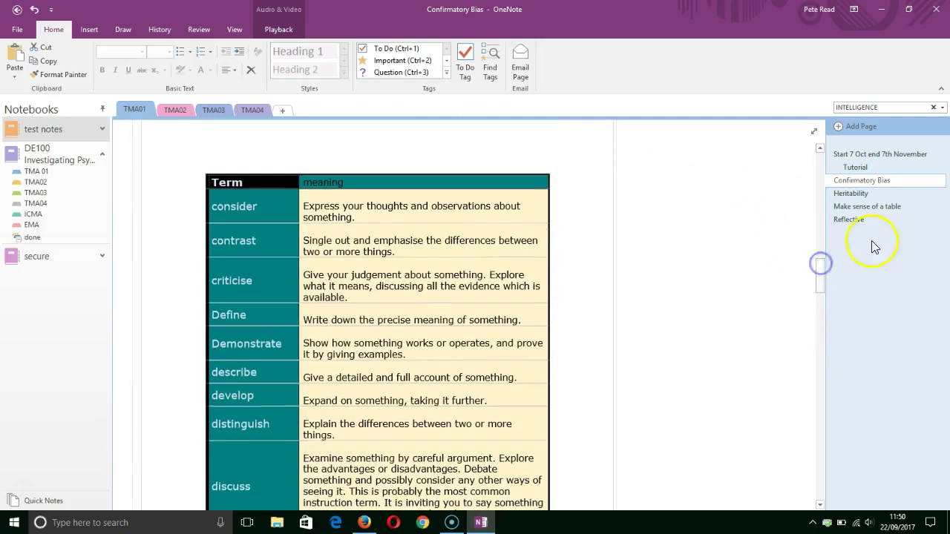
{"action": "left_click", "coordinate": [854, 193]}
{"action": "left_click", "coordinate": [197, 216]}
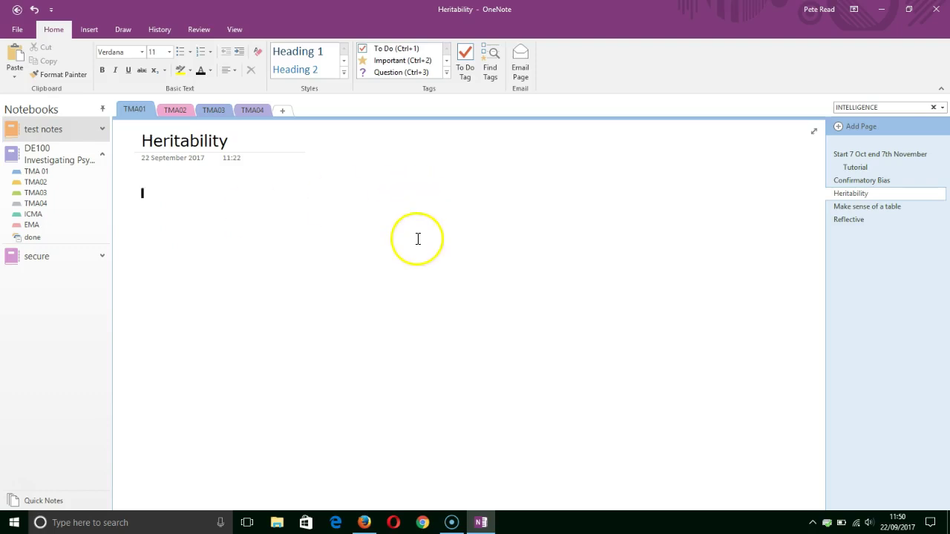
{"action": "type", "text": "define"}
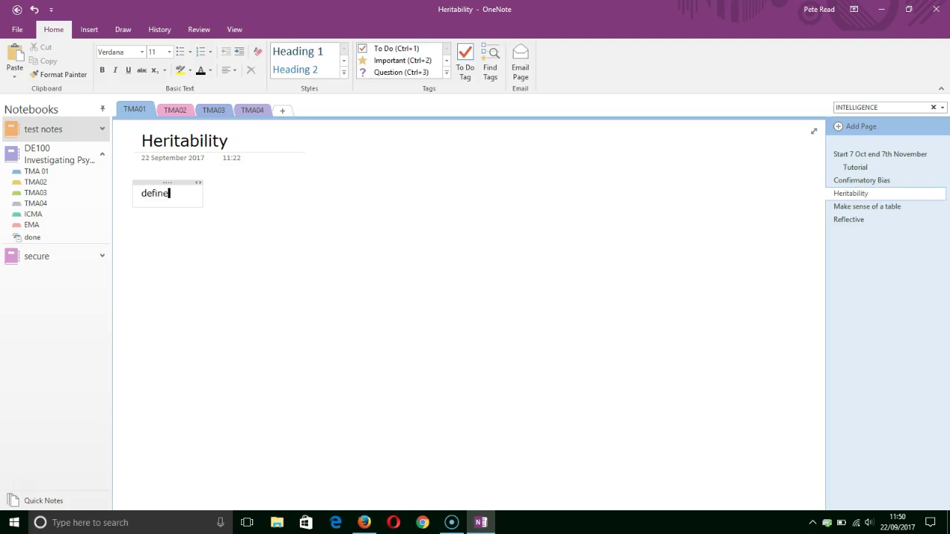
{"action": "type", "text": " the term"}
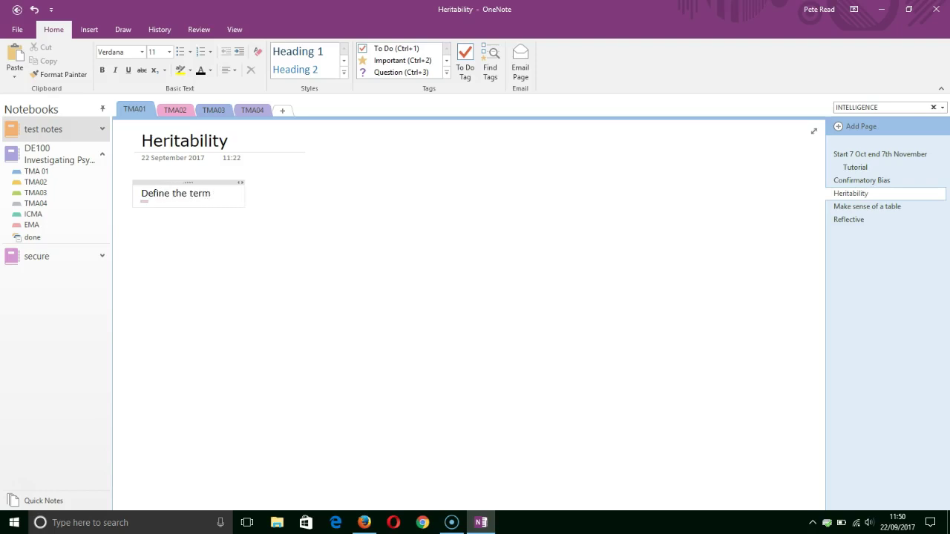
{"action": "key", "text": "Return"}
{"action": "type", "text": "explain t"}
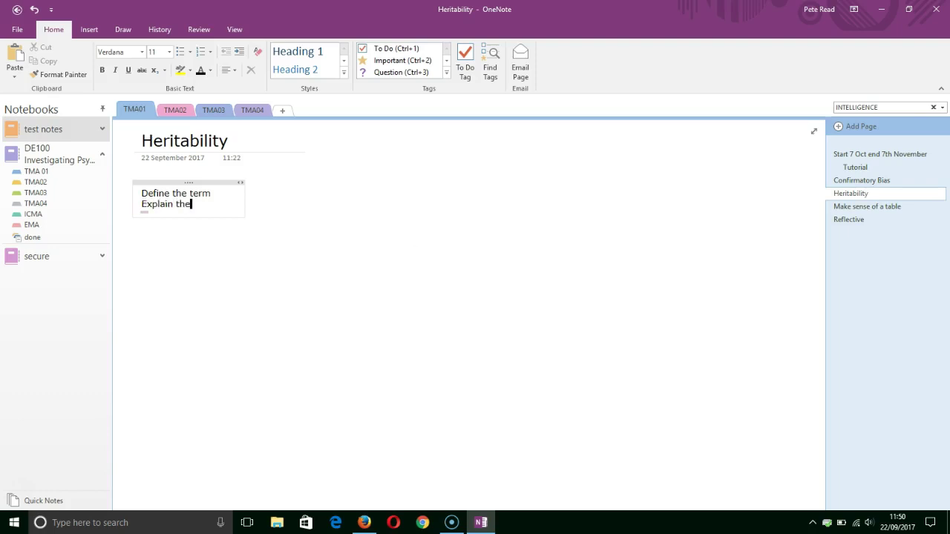
{"action": "type", "text": "he term in own words"}
{"action": "key", "text": "Return"}
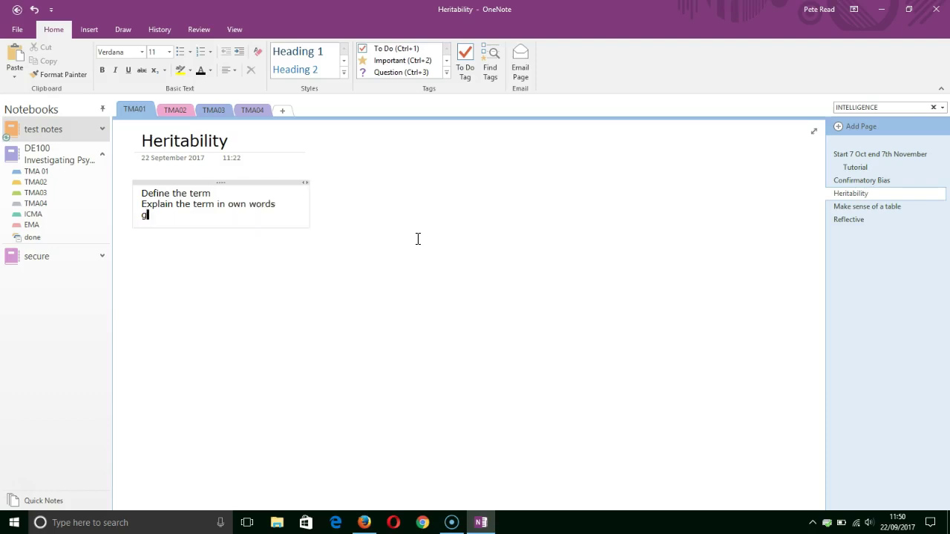
{"action": "type", "text": "give an example f"}
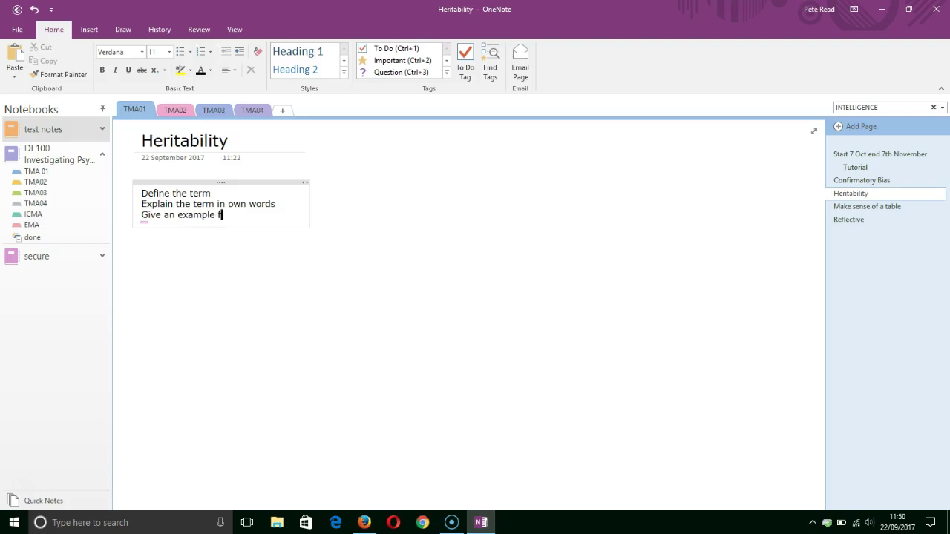
{"action": "type", "text": "rom the book"}
{"action": "key", "text": "Return"}
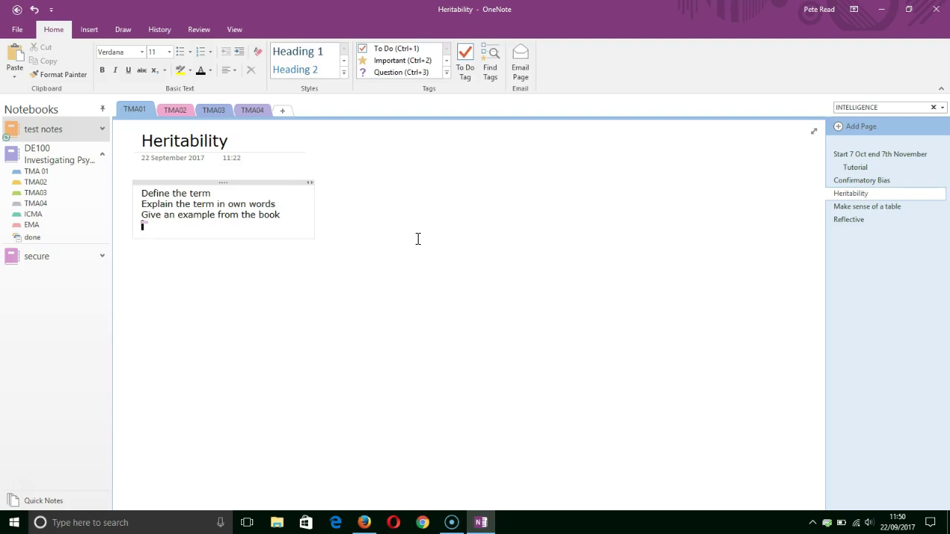
{"action": "type", "text": "referen"}
- Tag all four Heritability lines as To Do and add an Important tag to the reference line
{"action": "left_click_drag", "start_coordinate": [339, 248], "coordinate": [149, 192]}
{"action": "left_click", "coordinate": [468, 58]}
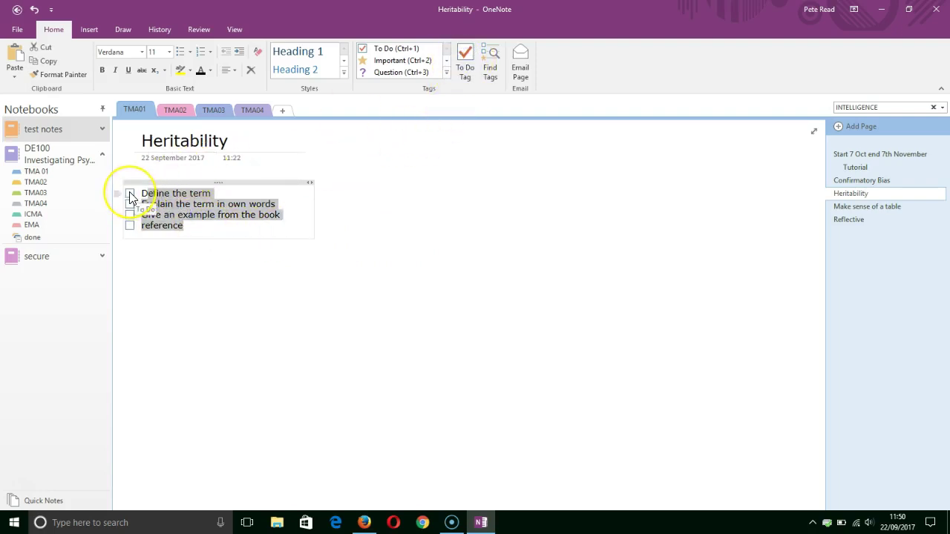
{"action": "left_click", "coordinate": [169, 226]}
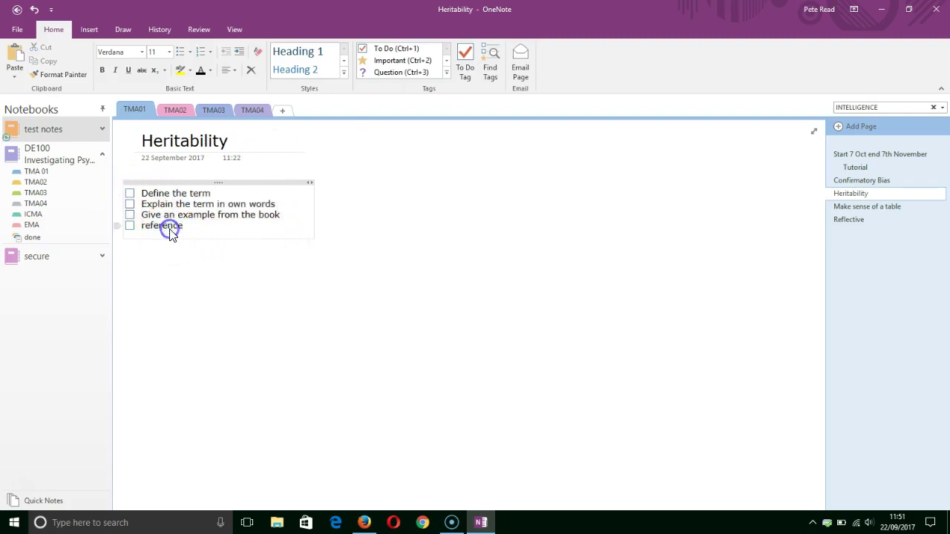
{"action": "left_click", "coordinate": [386, 66]}
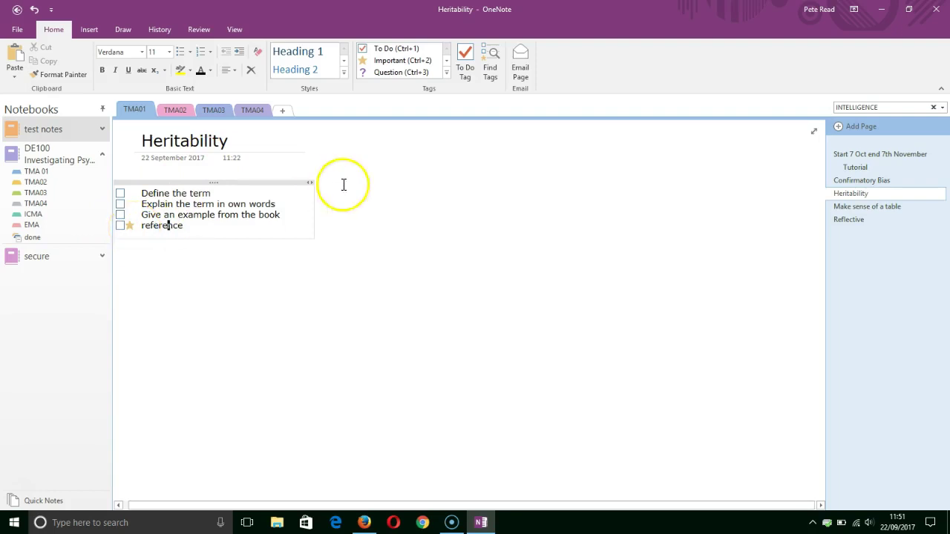
- Look through the available note tags, from Remember for later and Definition down to Phone number and Web site to visit
{"action": "left_click", "coordinate": [445, 60]}
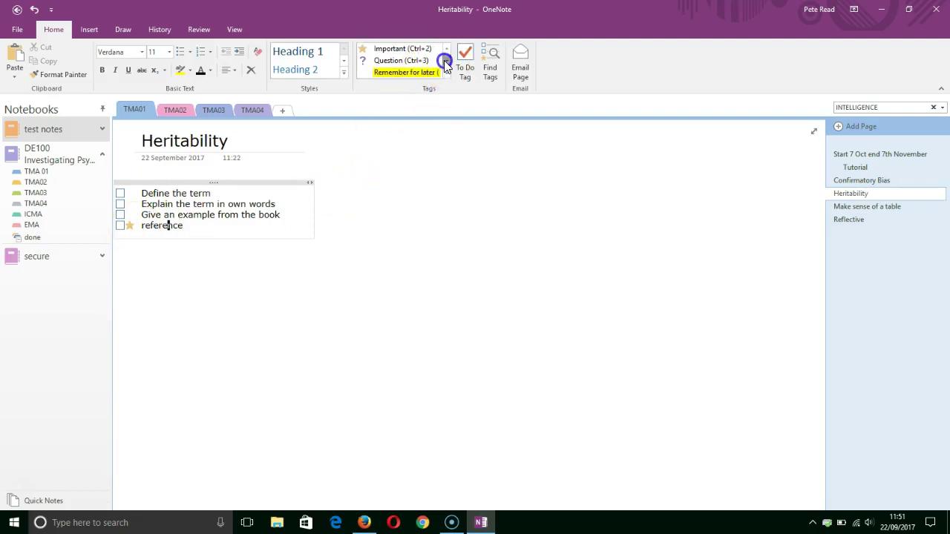
{"action": "left_click", "coordinate": [446, 61]}
{"action": "left_click", "coordinate": [445, 61]}
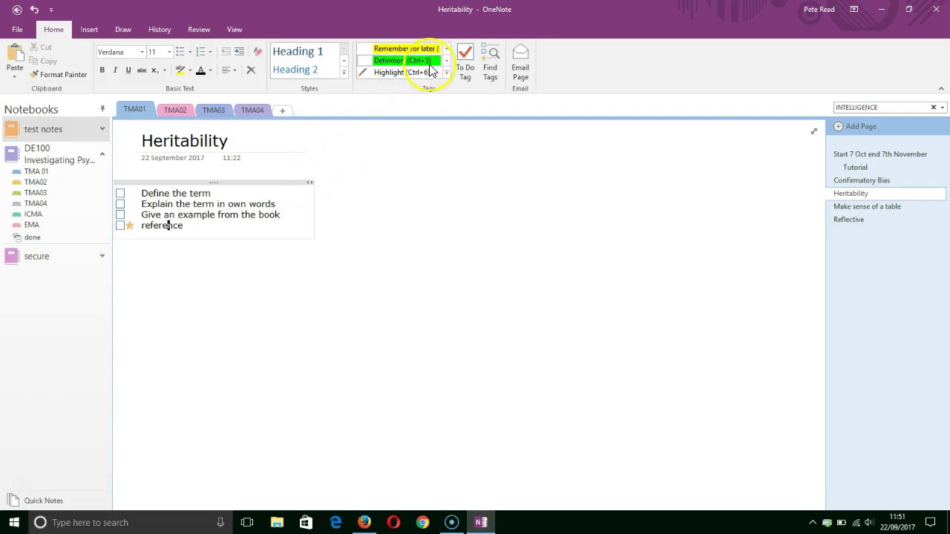
{"action": "left_click", "coordinate": [446, 61]}
{"action": "left_click", "coordinate": [445, 61]}
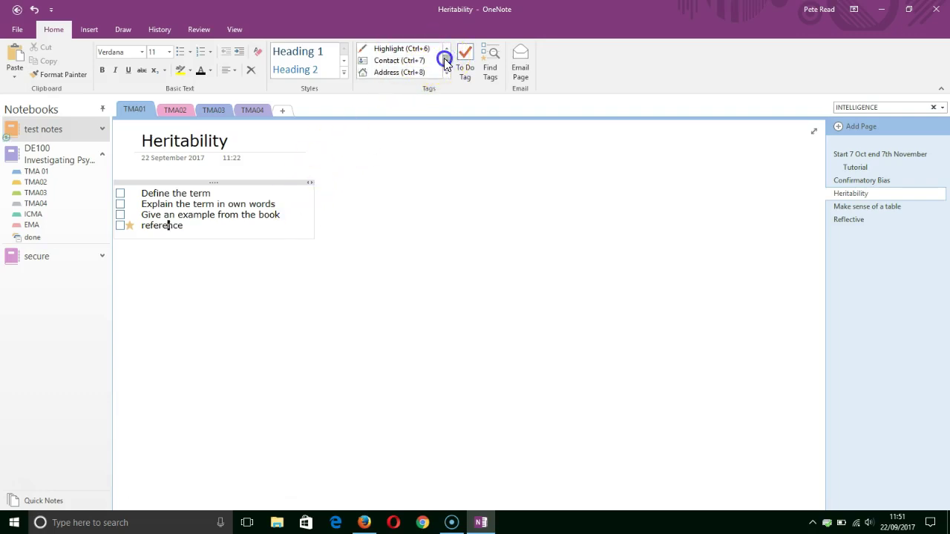
{"action": "left_click", "coordinate": [445, 61]}
{"action": "left_click", "coordinate": [445, 60]}
{"action": "left_click", "coordinate": [391, 206]}
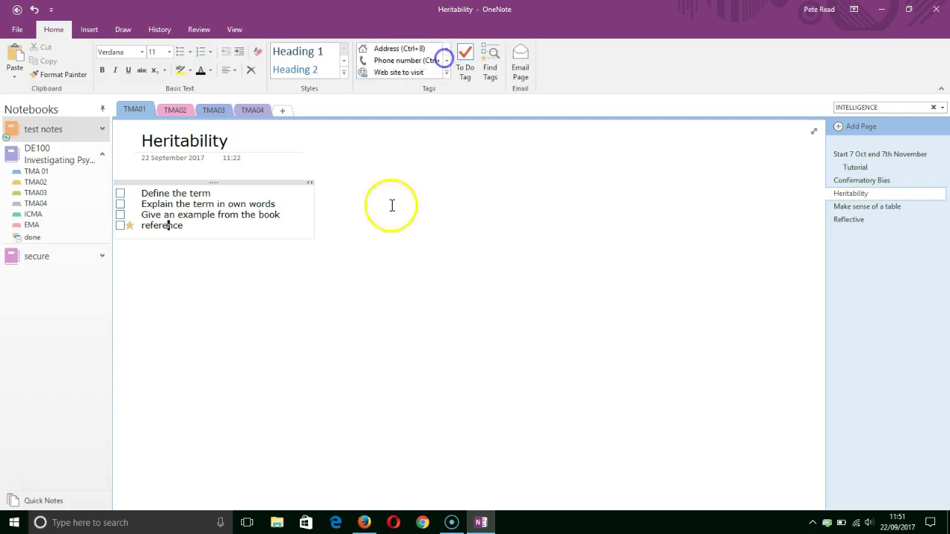
{"action": "left_click", "coordinate": [362, 270]}
- Expand the test notes notebook in the notebook list and go to its TMA01 section
{"action": "left_click", "coordinate": [102, 129]}
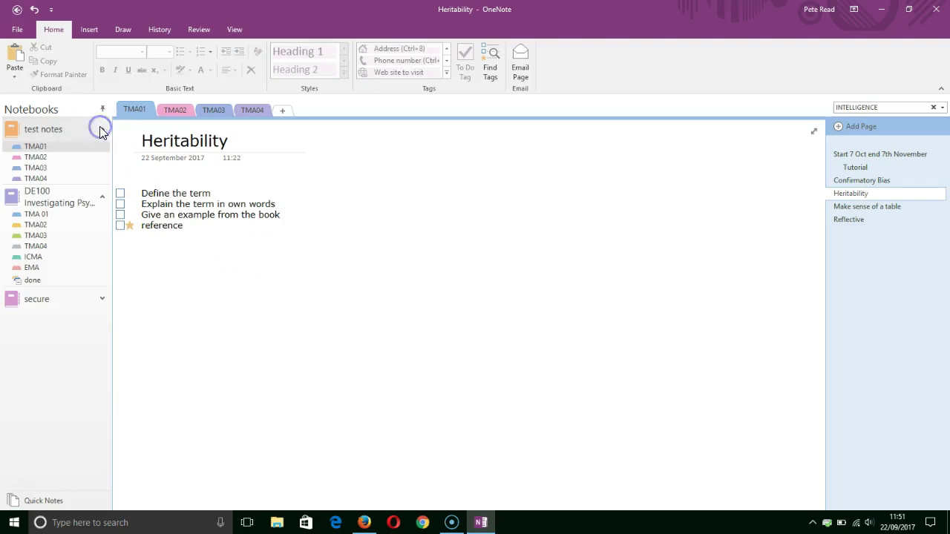
{"action": "left_click", "coordinate": [47, 147]}
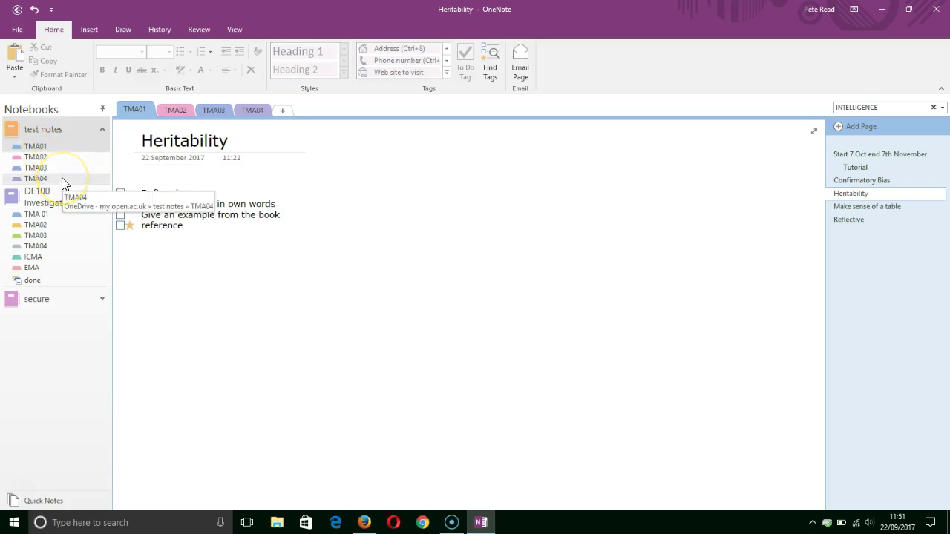
{"action": "mouse_move", "coordinate": [37, 147]}
{"action": "left_mouse_down"}
{"action": "mouse_move", "coordinate": [45, 160]}
{"action": "mouse_move", "coordinate": [44, 146]}
{"action": "left_mouse_up"}
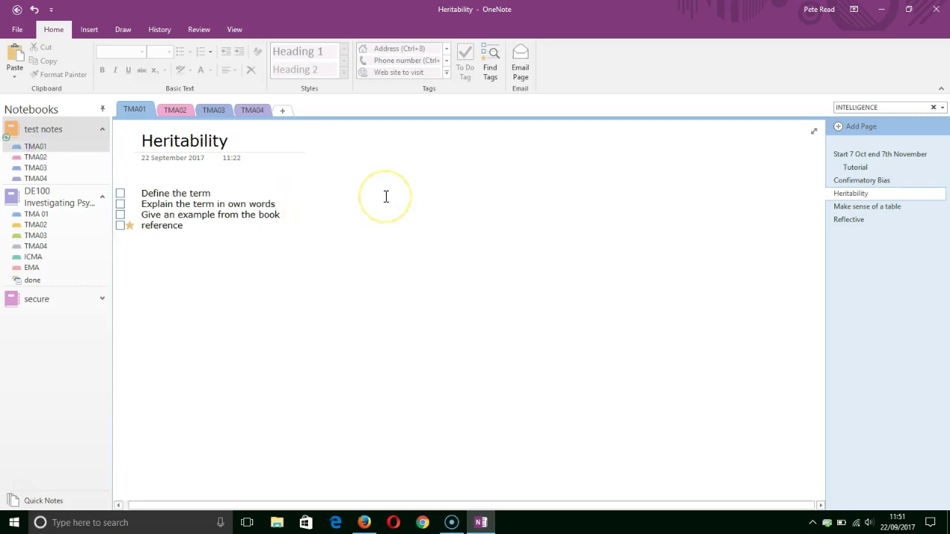
- Create a new section group named Done in the test notes notebook
{"action": "right_click", "coordinate": [324, 113]}
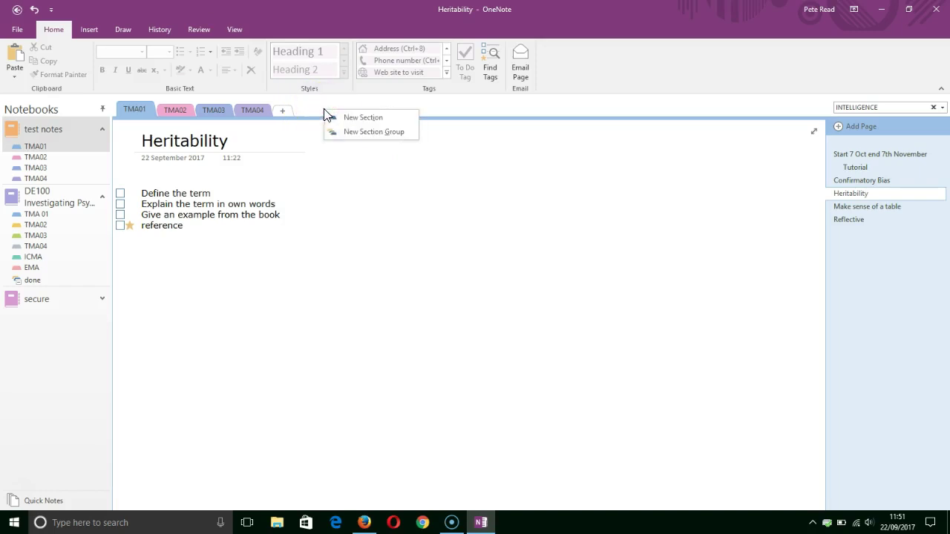
{"action": "left_click", "coordinate": [364, 132]}
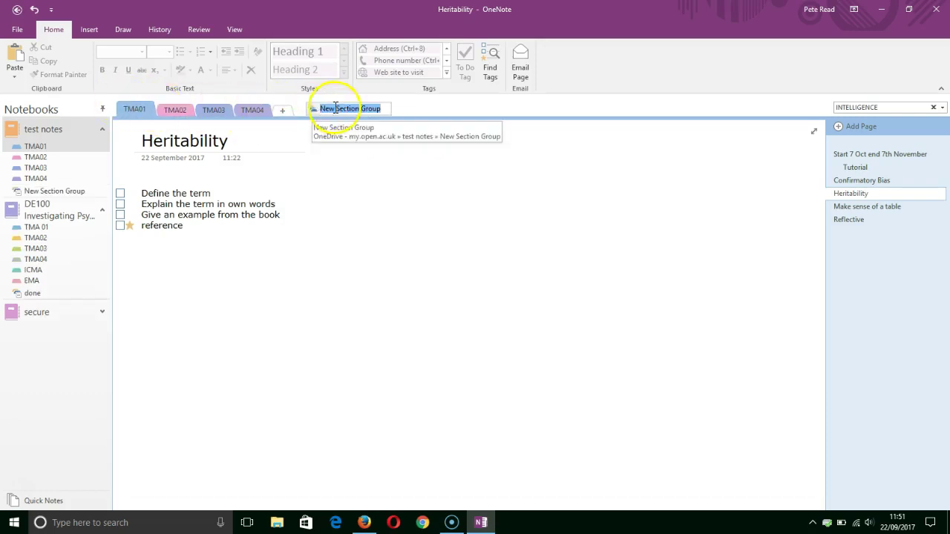
{"action": "type", "text": "Done"}
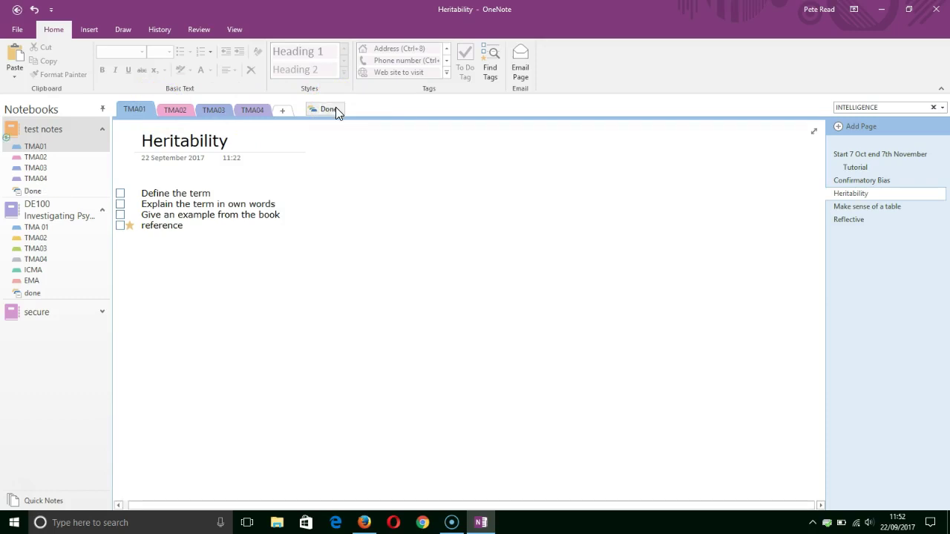
{"action": "left_click", "coordinate": [392, 153]}
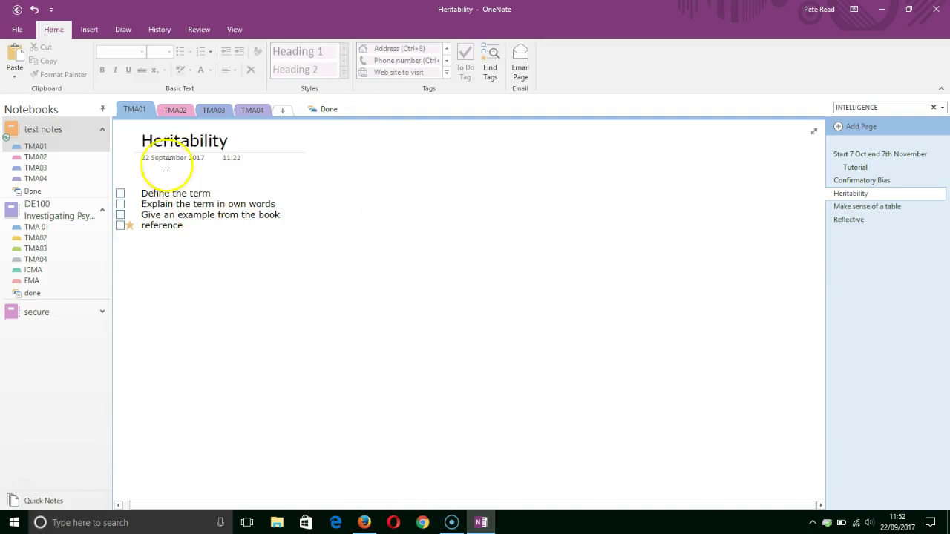
- Move the TMA01 section into the Done section group and return to the notebook's parent level
{"action": "left_click", "coordinate": [135, 113]}
{"action": "left_click_drag", "start_coordinate": [135, 112], "coordinate": [324, 109]}
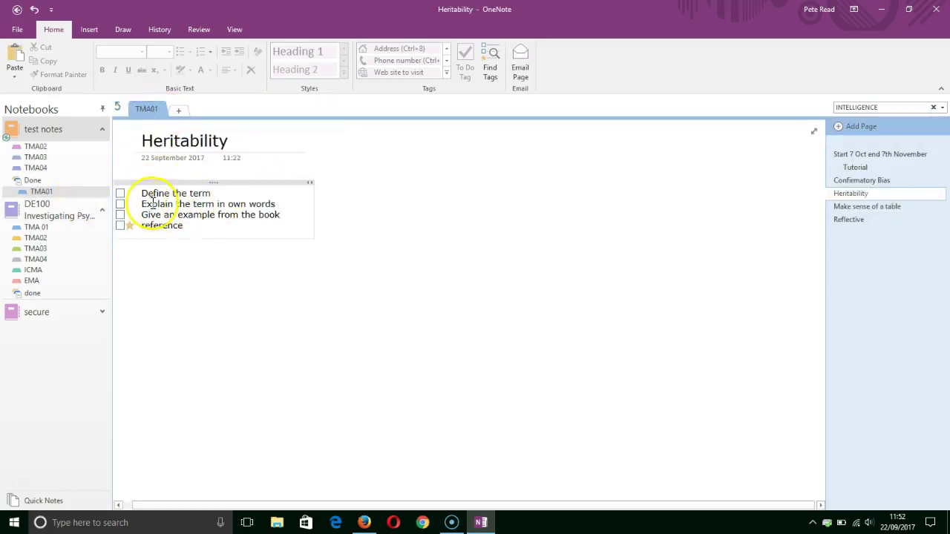
{"action": "left_click", "coordinate": [118, 108]}
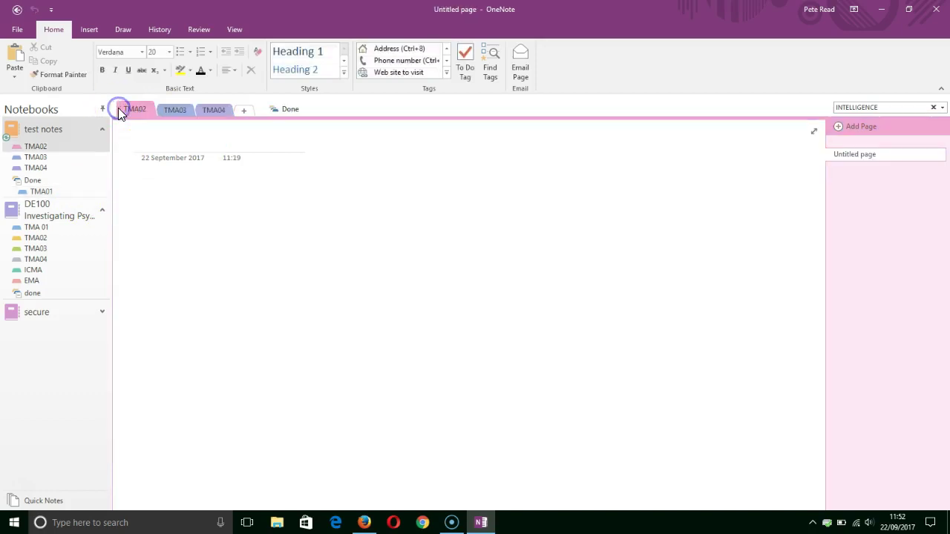